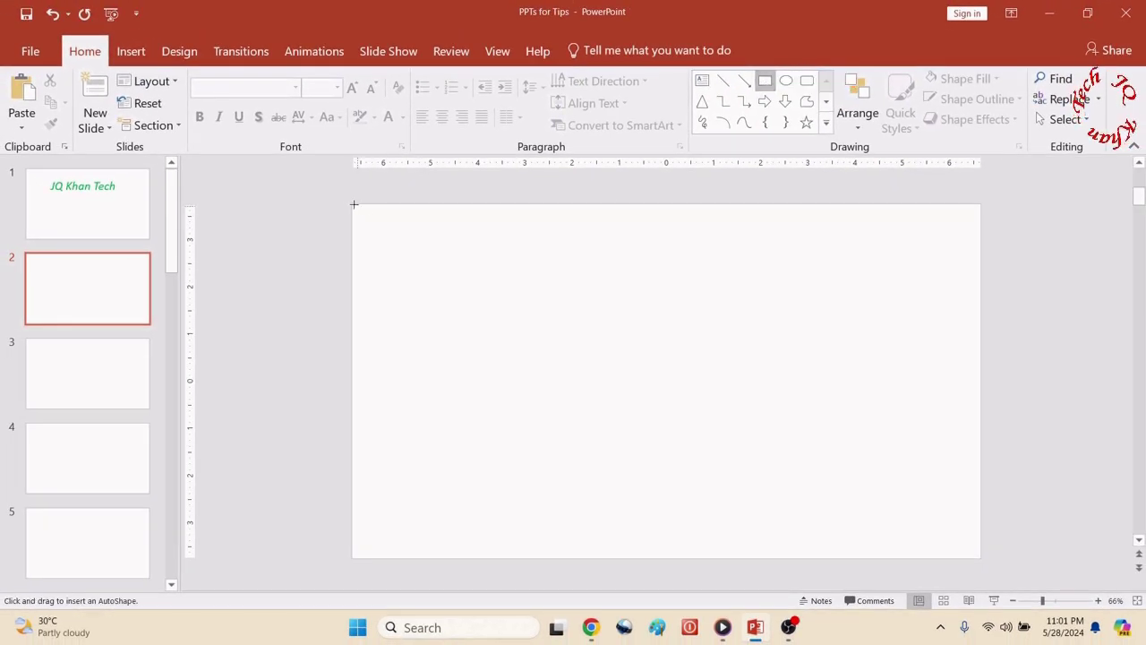
Cover slide 2 with a full-slide rectangle and draw a large oval near its centre
{"action": "mouse_move", "coordinate": [353, 205]}
{"action": "left_mouse_down"}
{"action": "mouse_move", "coordinate": [844, 491]}
{"action": "mouse_move", "coordinate": [959, 578]}
{"action": "mouse_move", "coordinate": [977, 552]}
{"action": "mouse_move", "coordinate": [982, 565]}
{"action": "left_mouse_up"}
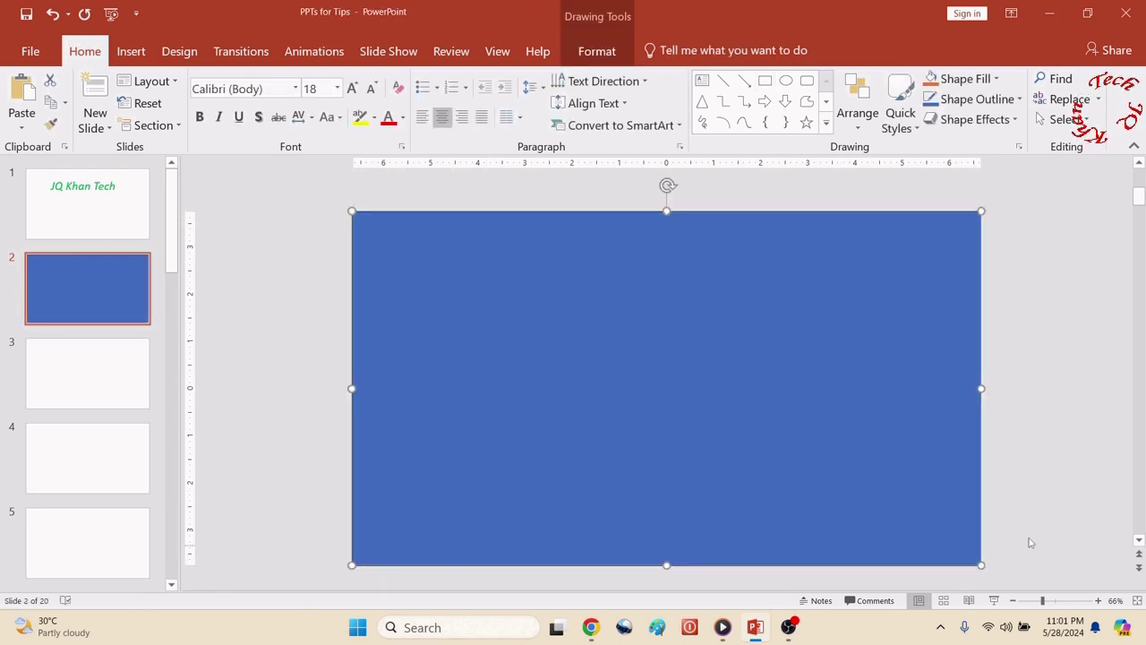
{"action": "left_click", "coordinate": [1013, 479]}
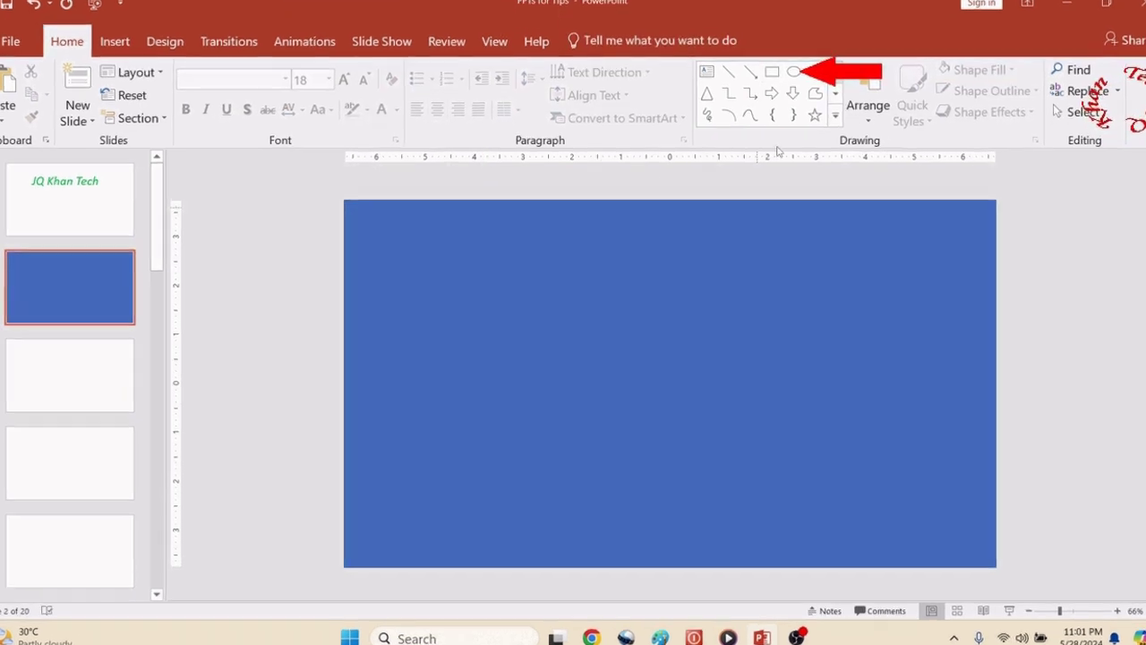
{"action": "left_click", "coordinate": [788, 77]}
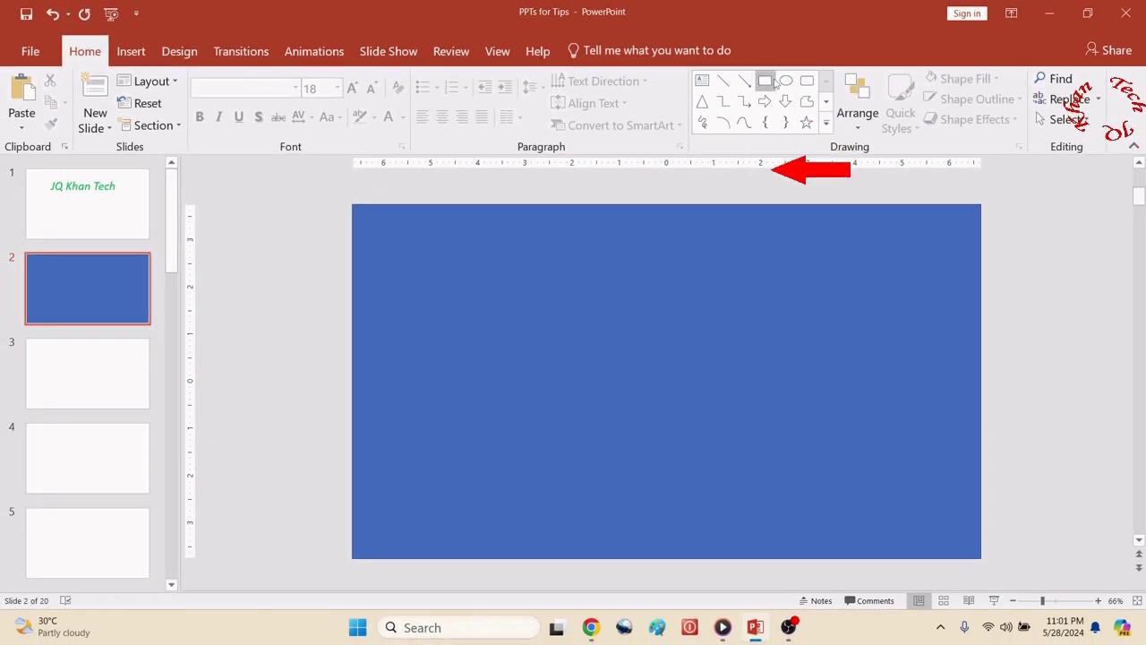
{"action": "mouse_move", "coordinate": [543, 238]}
{"action": "left_mouse_down"}
{"action": "mouse_move", "coordinate": [882, 582]}
{"action": "mouse_move", "coordinate": [878, 532]}
{"action": "left_mouse_up"}
{"action": "left_click_drag", "start_coordinate": [699, 427], "coordinate": [663, 418]}
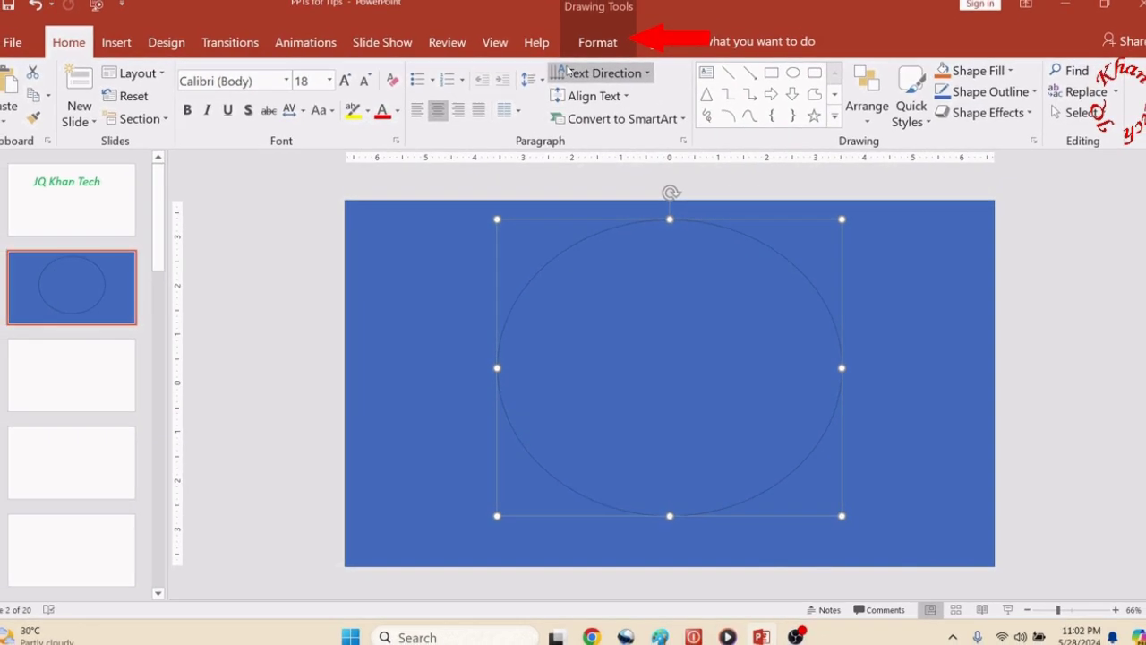
{"action": "left_click", "coordinate": [597, 42]}
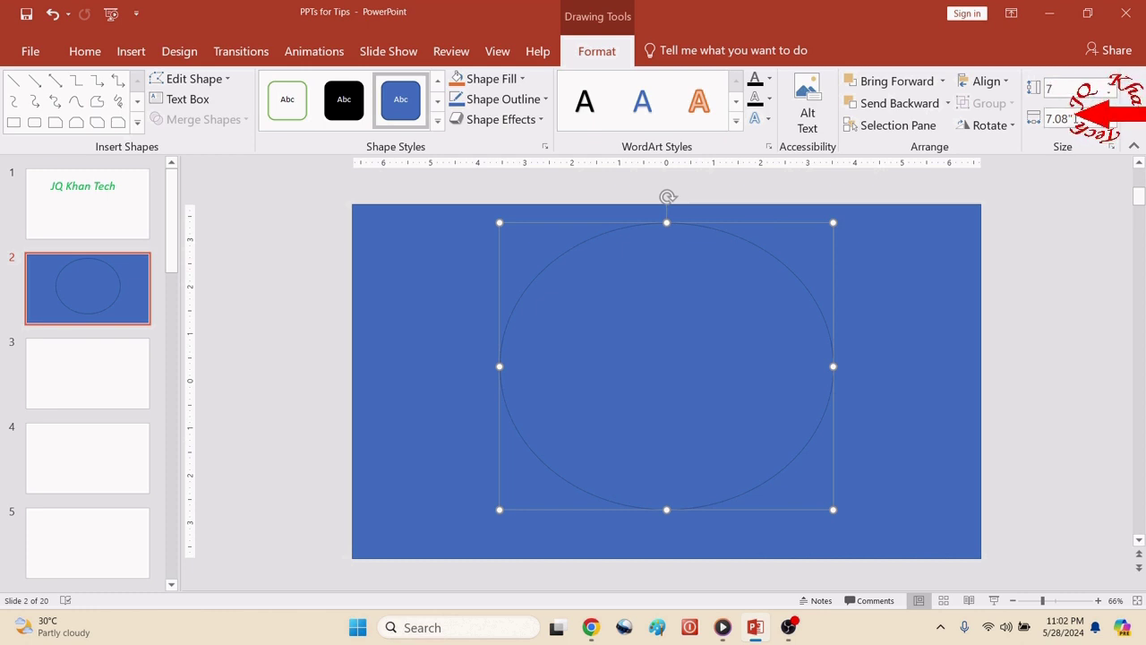
Set the oval's height and width to 7 inches, making it a circle
{"action": "type", "text": "7"}
{"action": "key", "text": "Tab"}
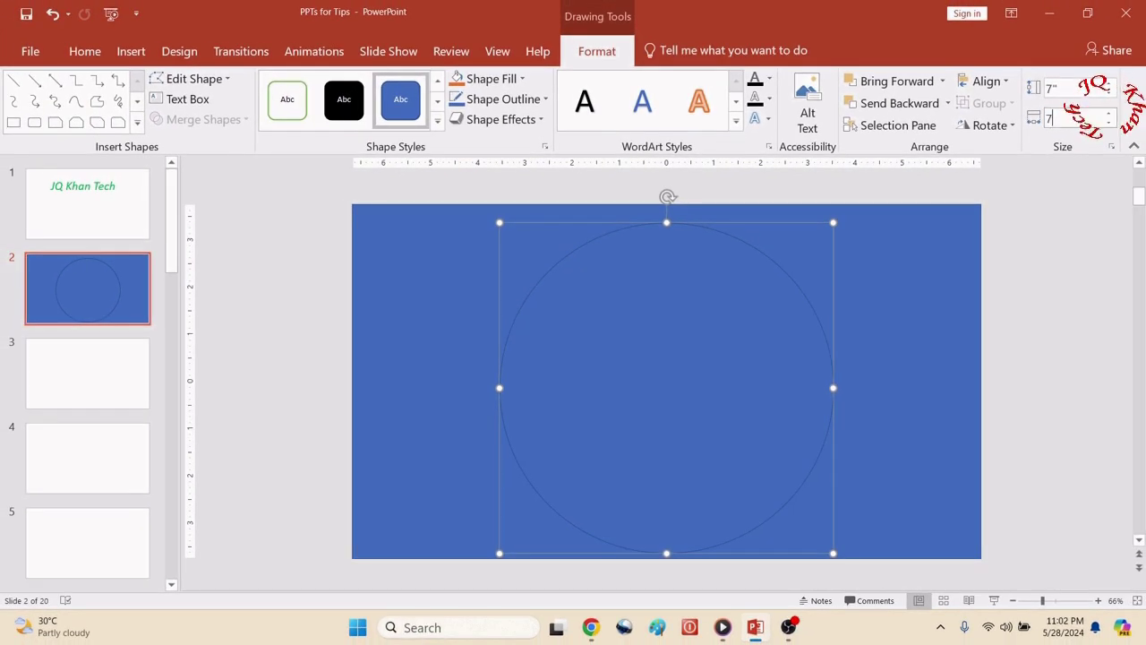
{"action": "key", "text": "Return"}
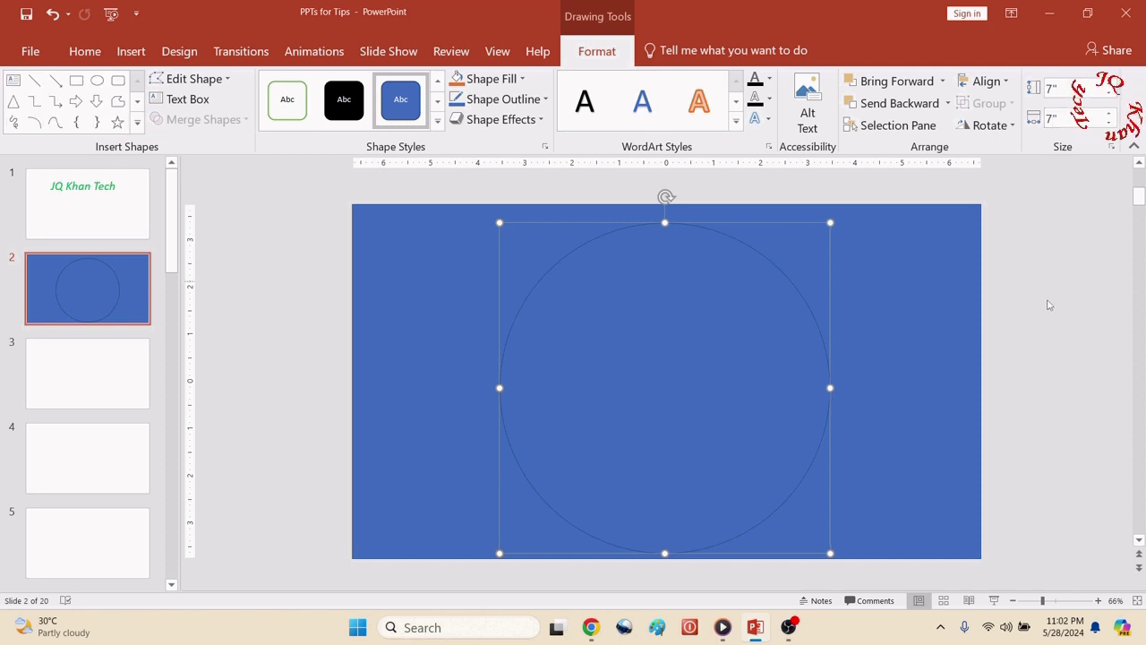
{"action": "left_click", "coordinate": [1049, 306]}
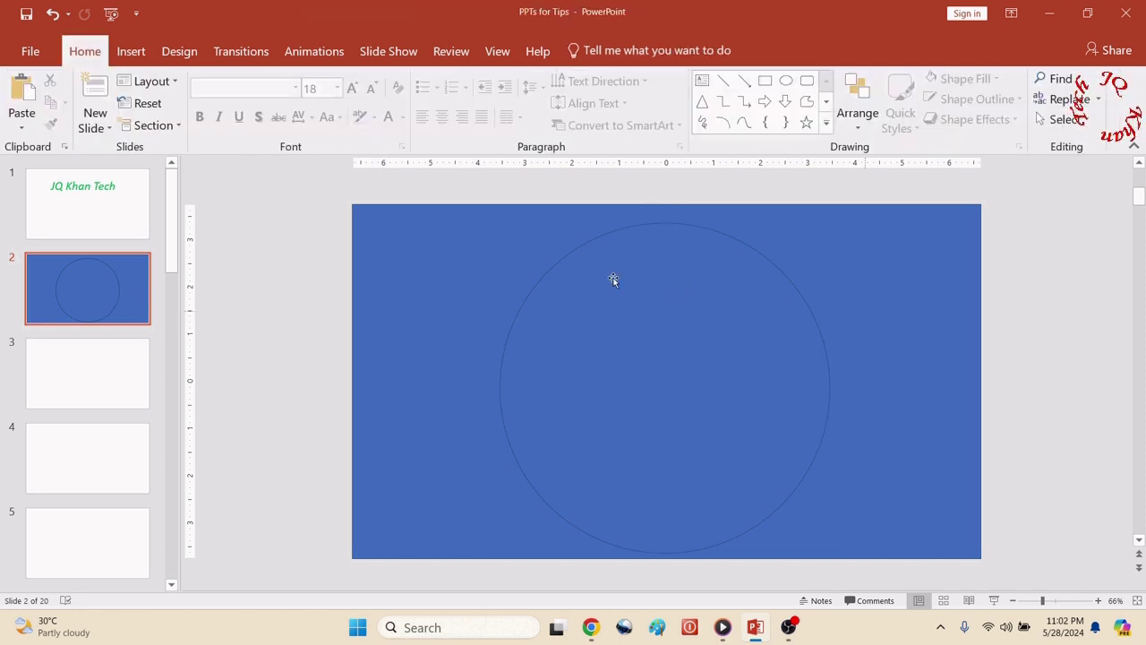
{"action": "left_click", "coordinate": [645, 379]}
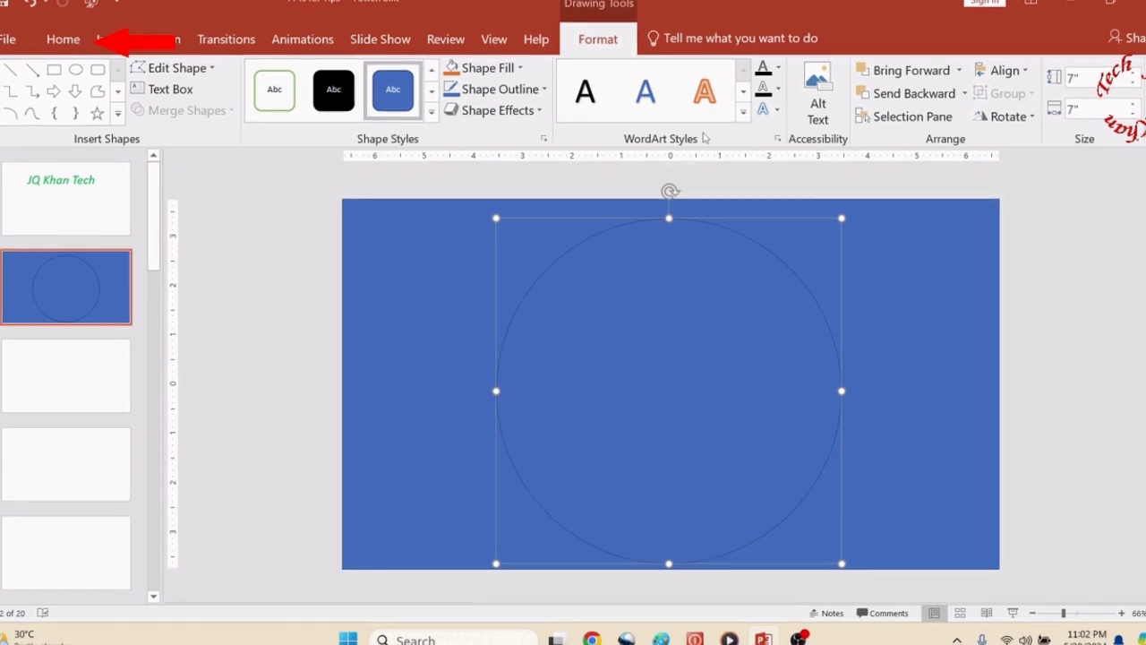
Align the circle to the slide with Align Center and Align Middle
{"action": "left_click", "coordinate": [85, 51]}
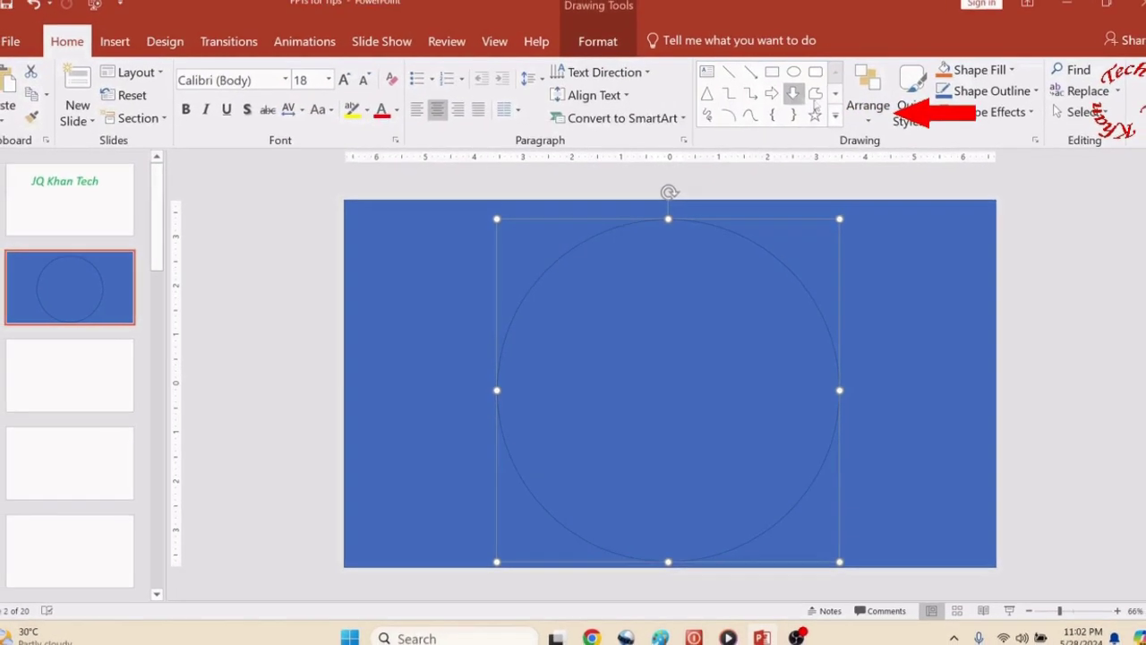
{"action": "left_click", "coordinate": [862, 115]}
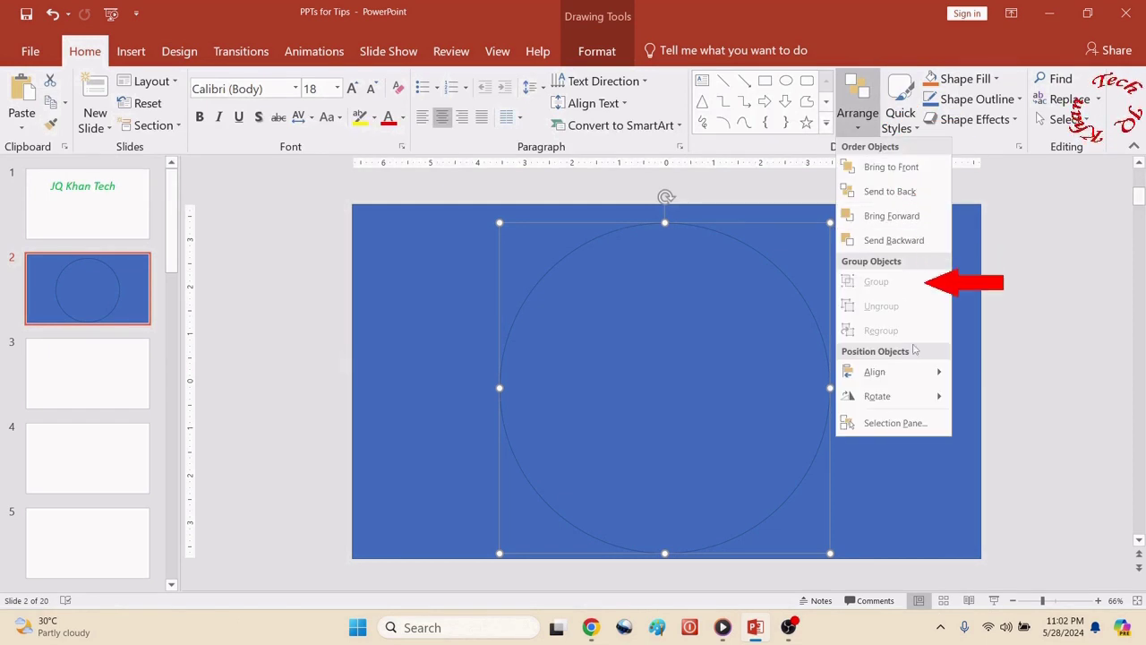
{"action": "mouse_move", "coordinate": [906, 372]}
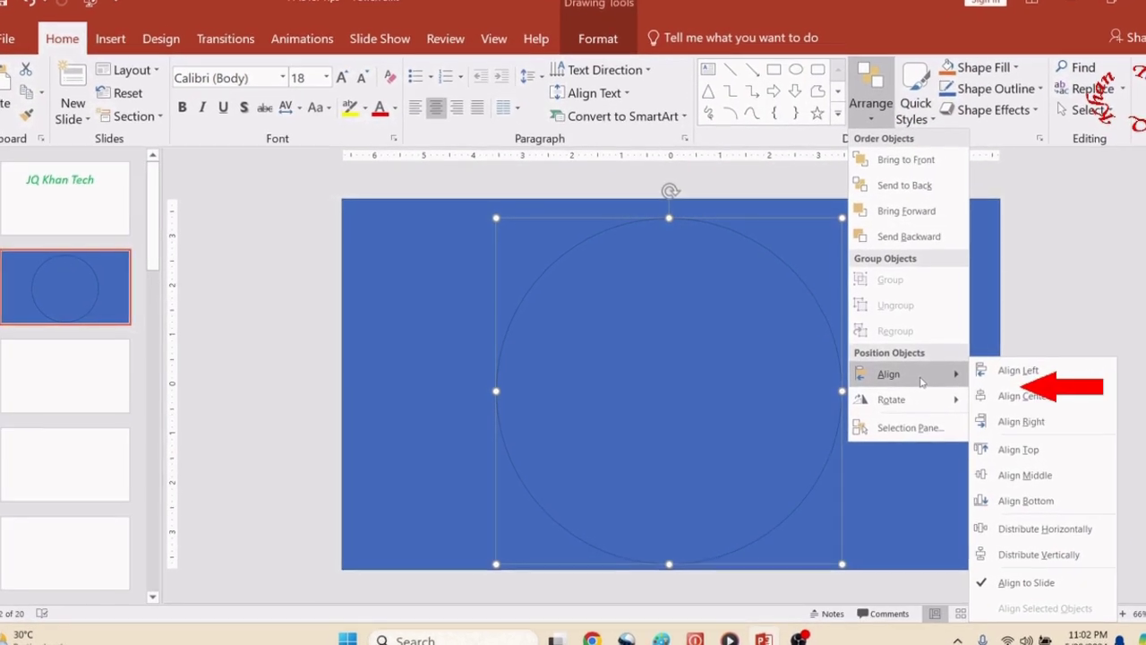
{"action": "left_click", "coordinate": [985, 395]}
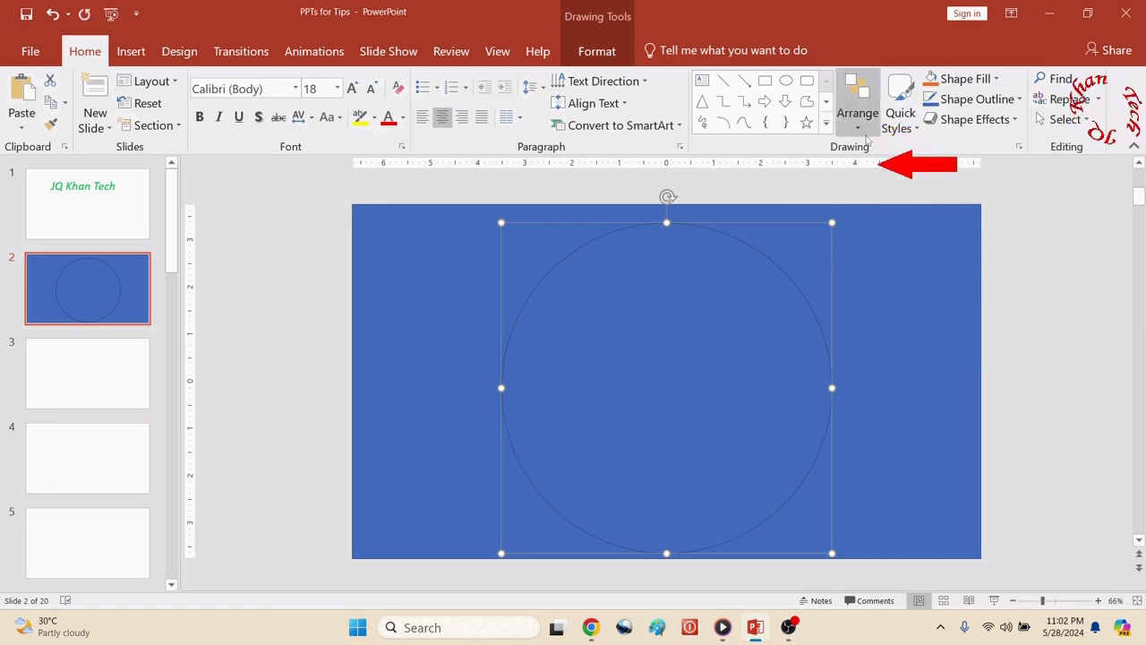
{"action": "left_click", "coordinate": [857, 106]}
{"action": "mouse_move", "coordinate": [895, 383]}
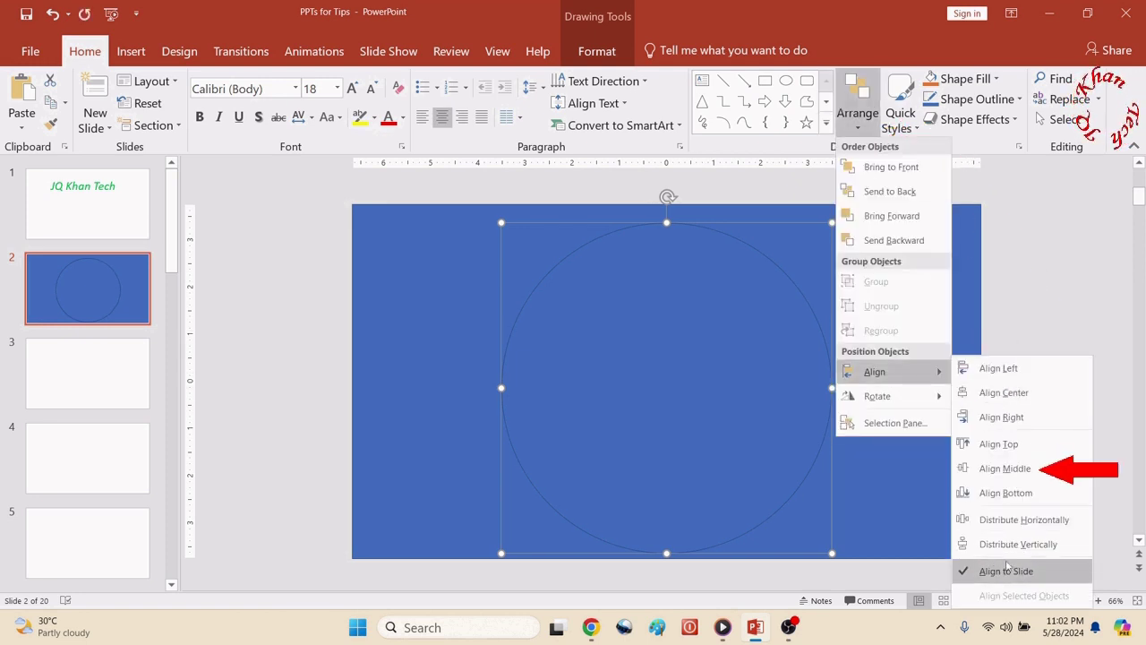
{"action": "left_click", "coordinate": [1018, 473]}
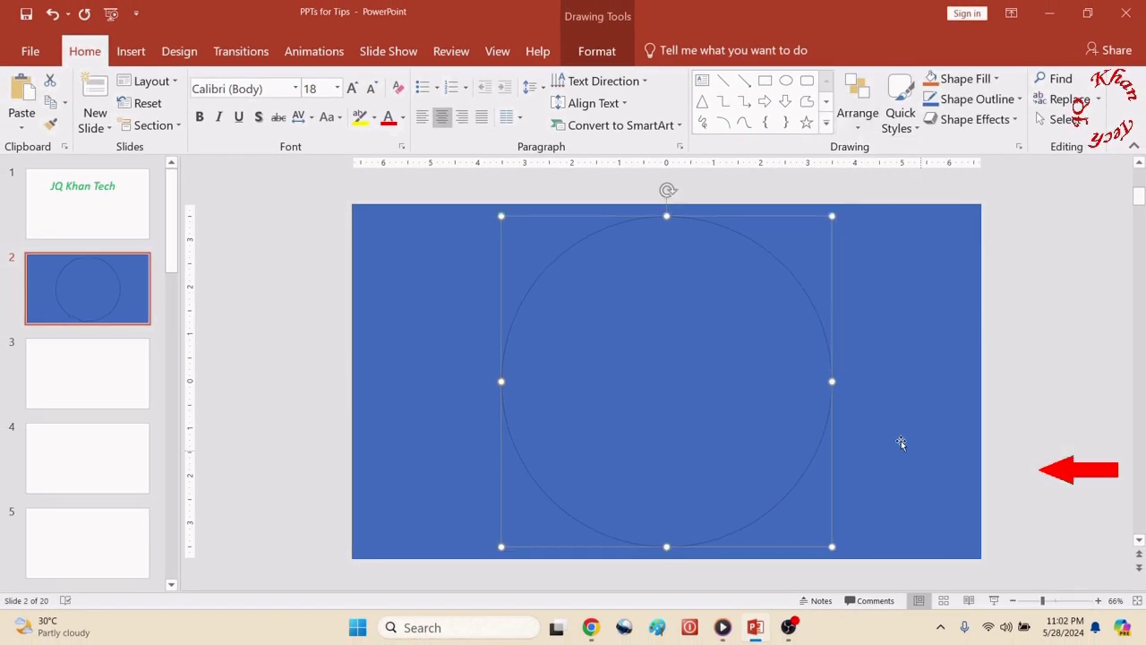
{"action": "left_click", "coordinate": [1016, 419]}
Duplicate the centred circle and move the copy off the slide's right edge
{"action": "left_click", "coordinate": [685, 376]}
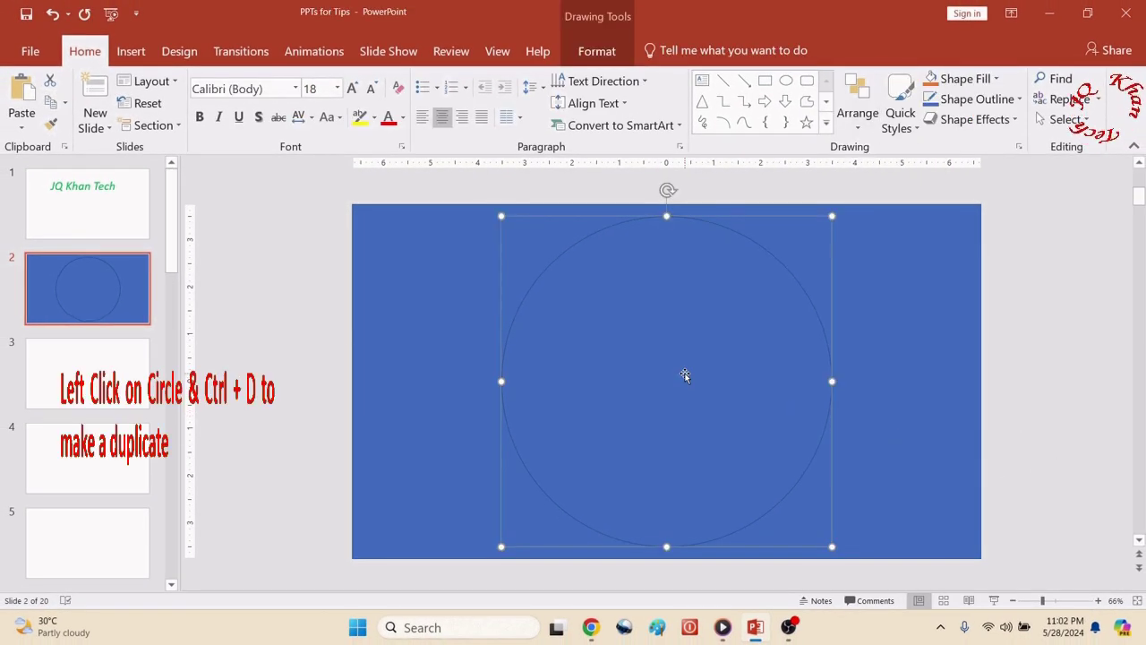
{"action": "key", "text": "ctrl+d"}
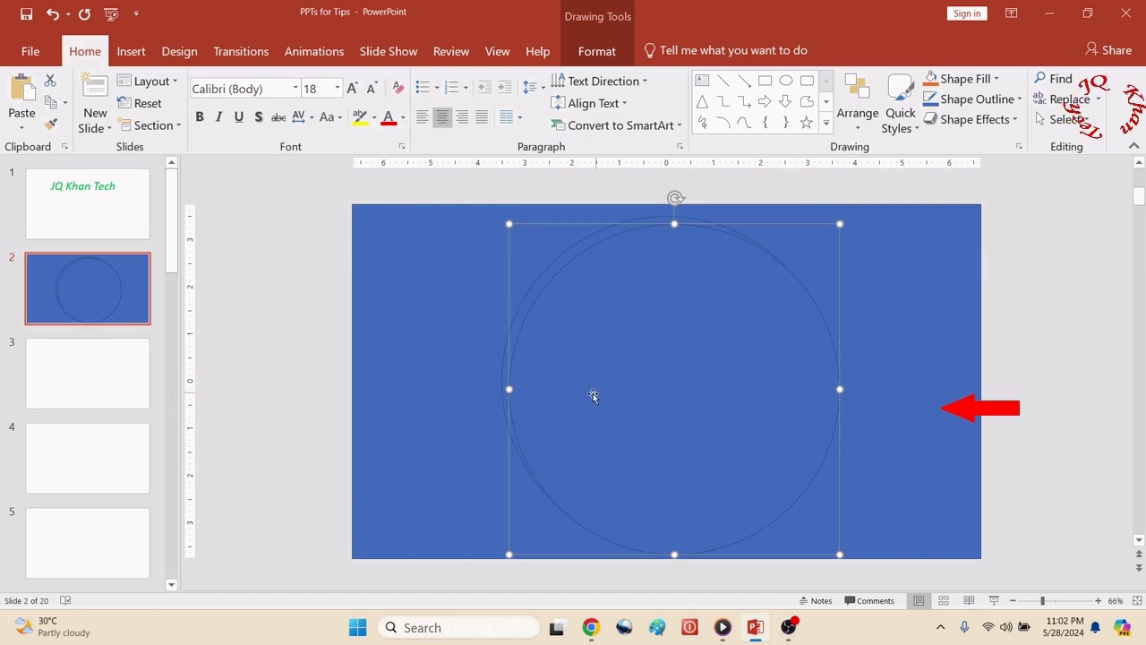
{"action": "left_click_drag", "start_coordinate": [594, 394], "coordinate": [1080, 387]}
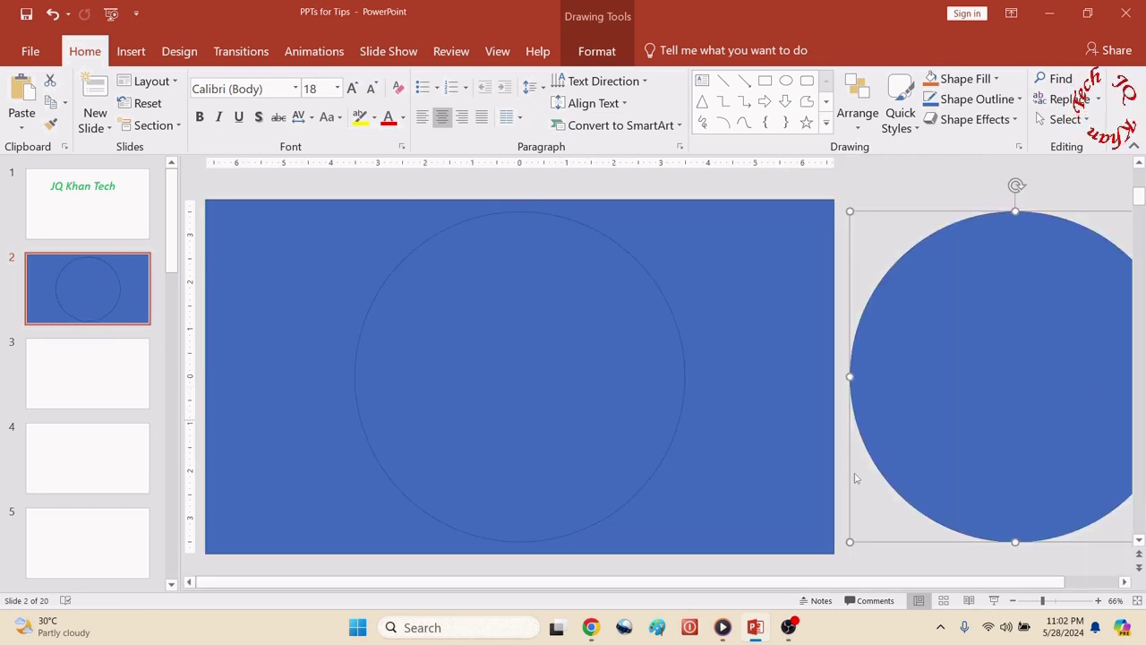
Select the blue rectangle together with the centred circle
{"action": "left_click", "coordinate": [828, 549]}
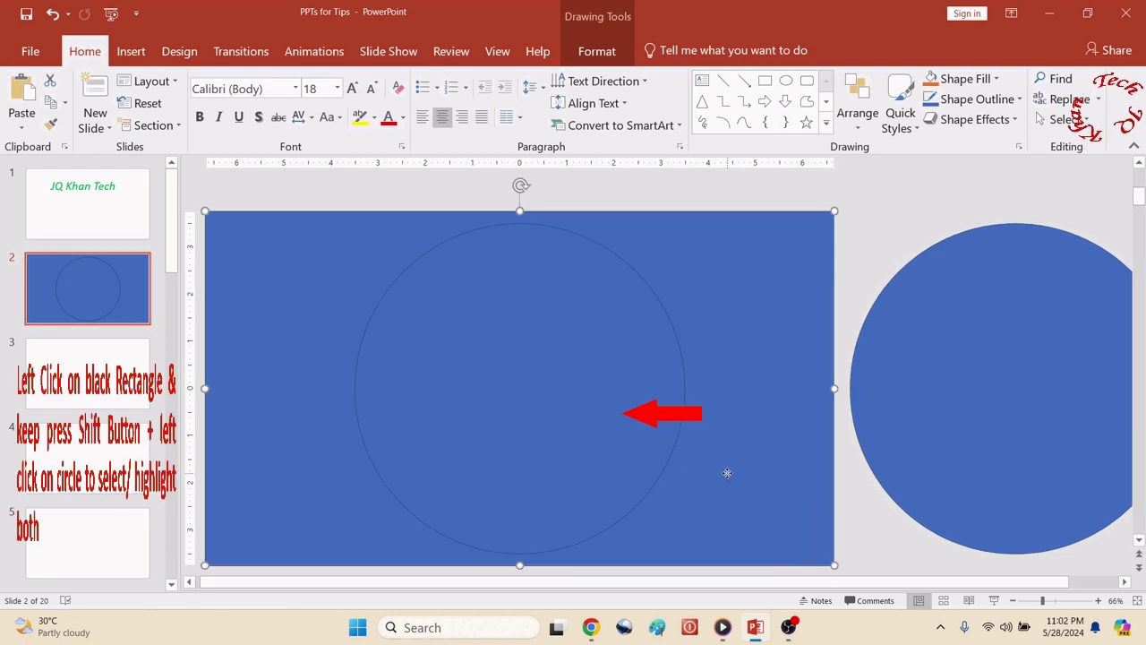
{"action": "left_click", "coordinate": [596, 427], "text": "shift"}
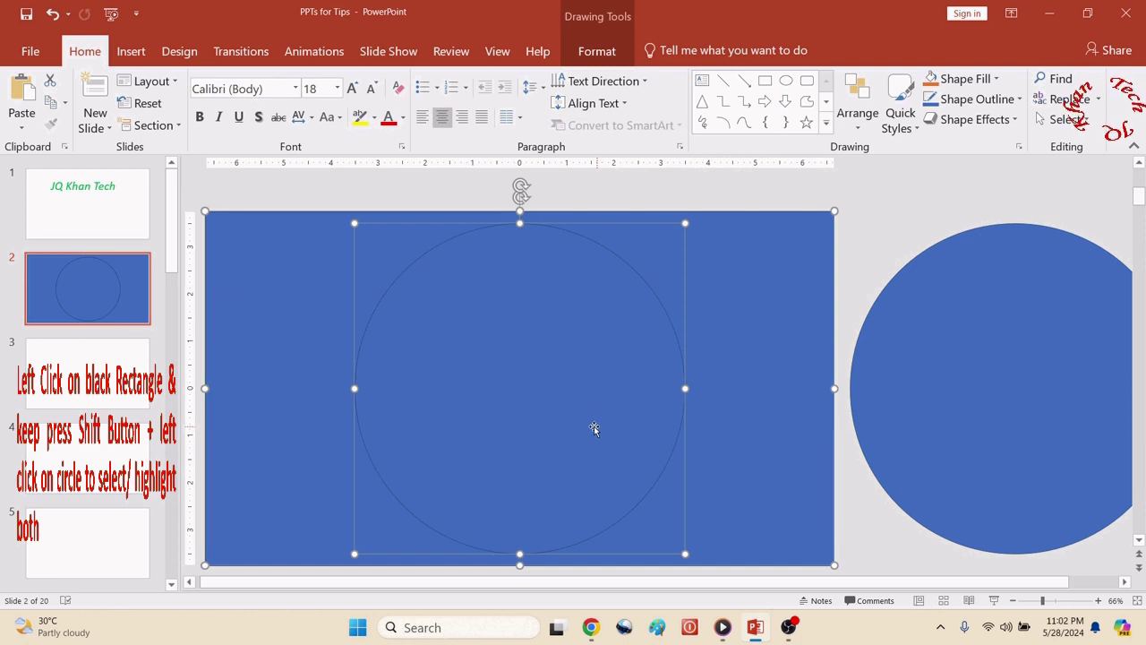
{"action": "left_click", "coordinate": [131, 51]}
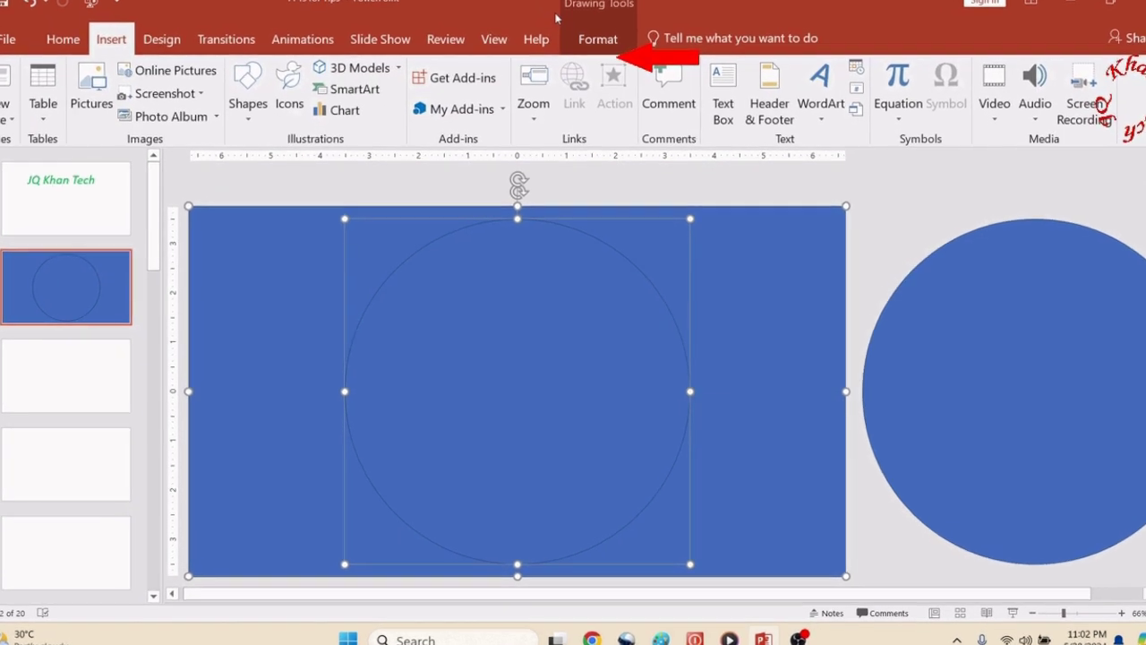
Merge Shapes with Subtract to cut the circle from the rectangle, then select the holed shape
{"action": "left_click", "coordinate": [597, 39]}
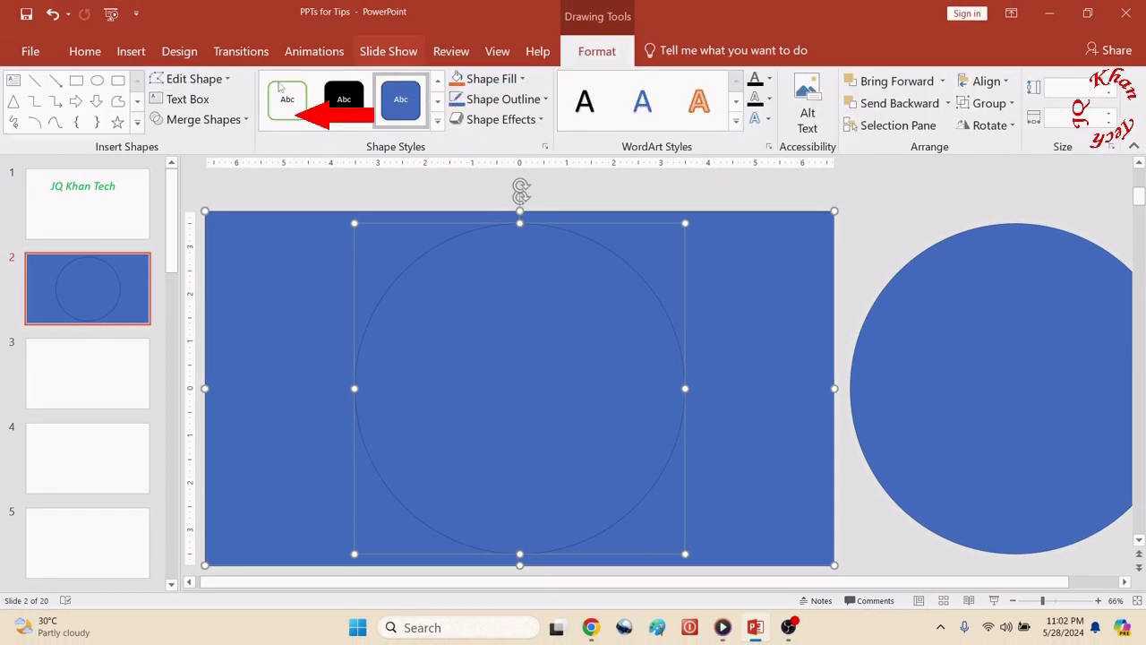
{"action": "left_click", "coordinate": [245, 122]}
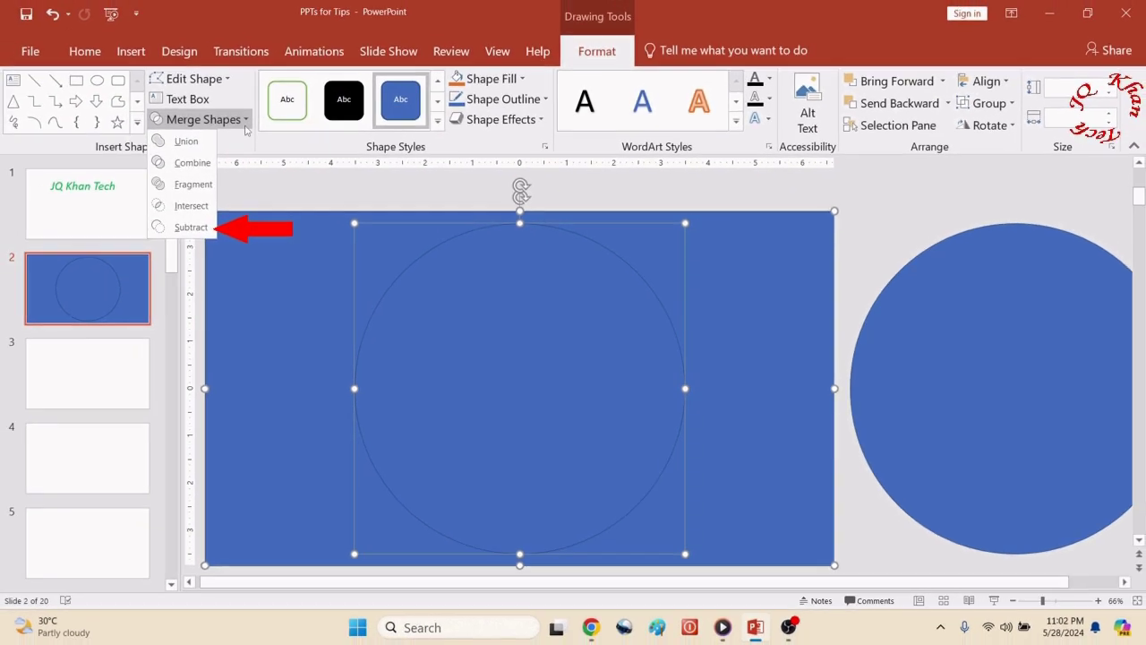
{"action": "left_click", "coordinate": [158, 231]}
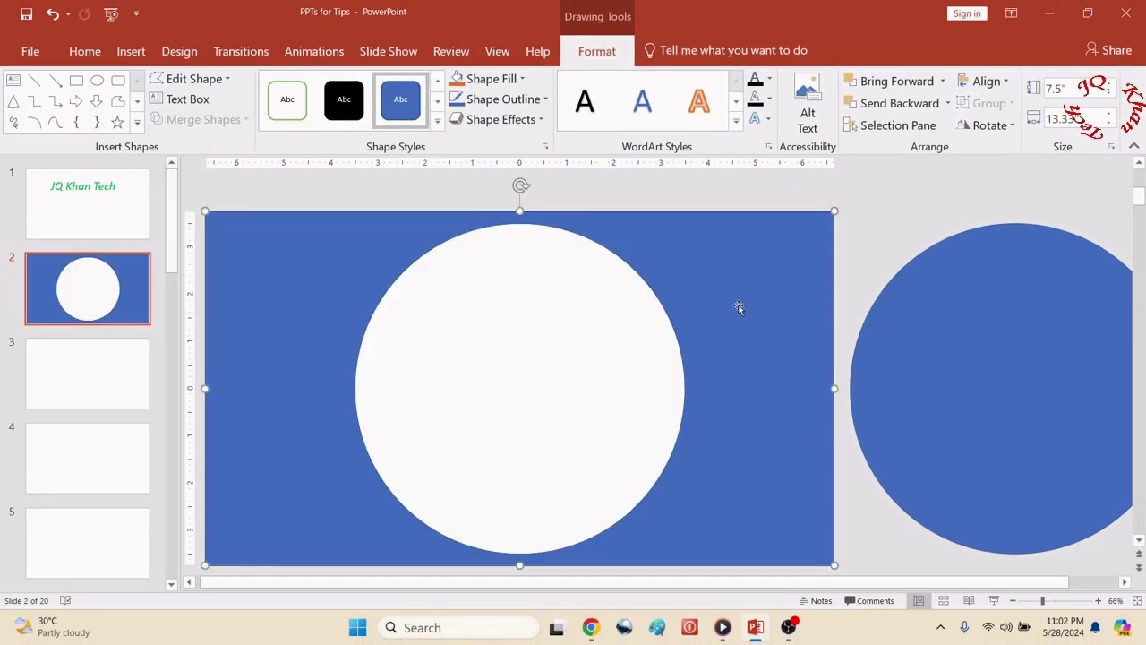
{"action": "left_click", "coordinate": [866, 249]}
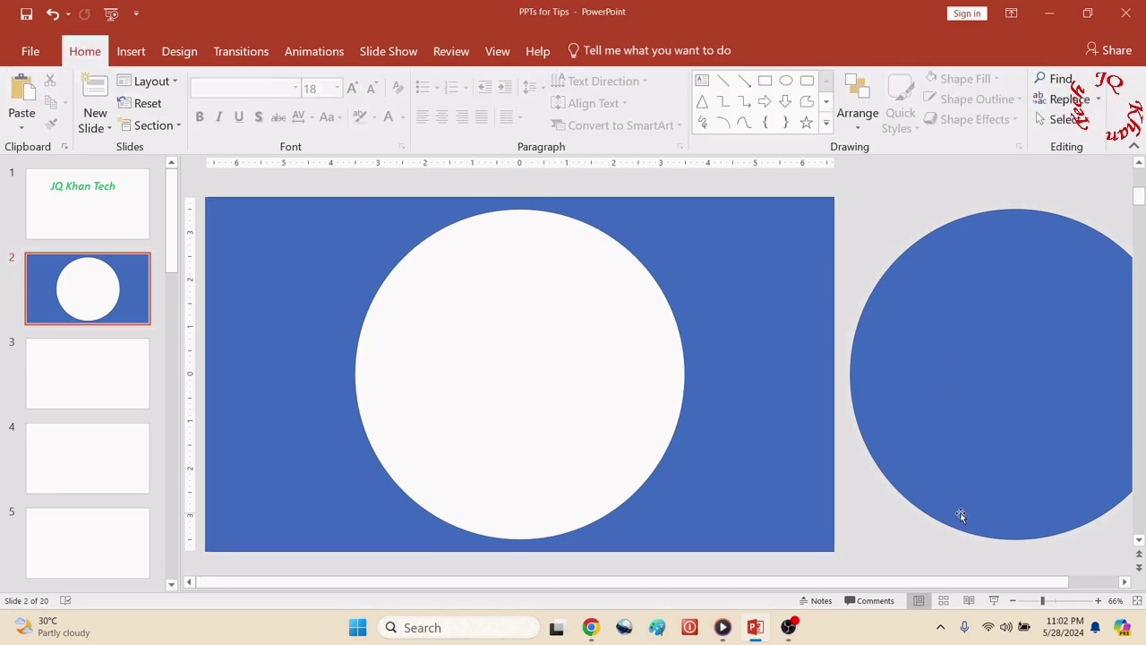
{"action": "left_click", "coordinate": [742, 475]}
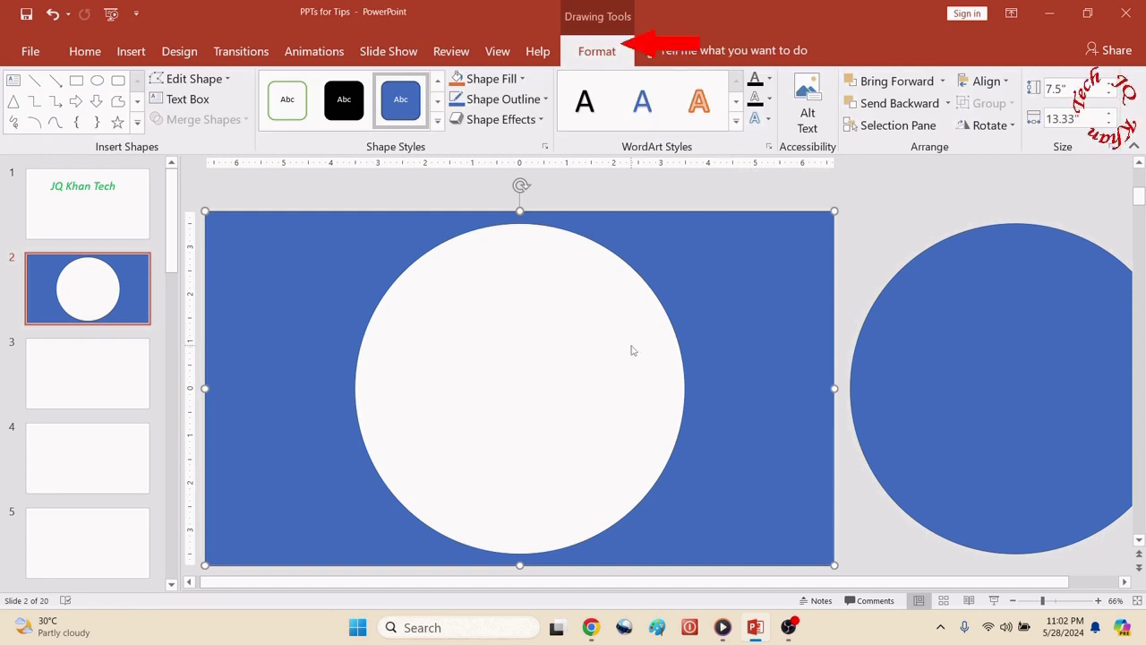
Fill the holed shape black with No Outline and centre the blue circle in its hole
{"action": "left_click", "coordinate": [524, 79]}
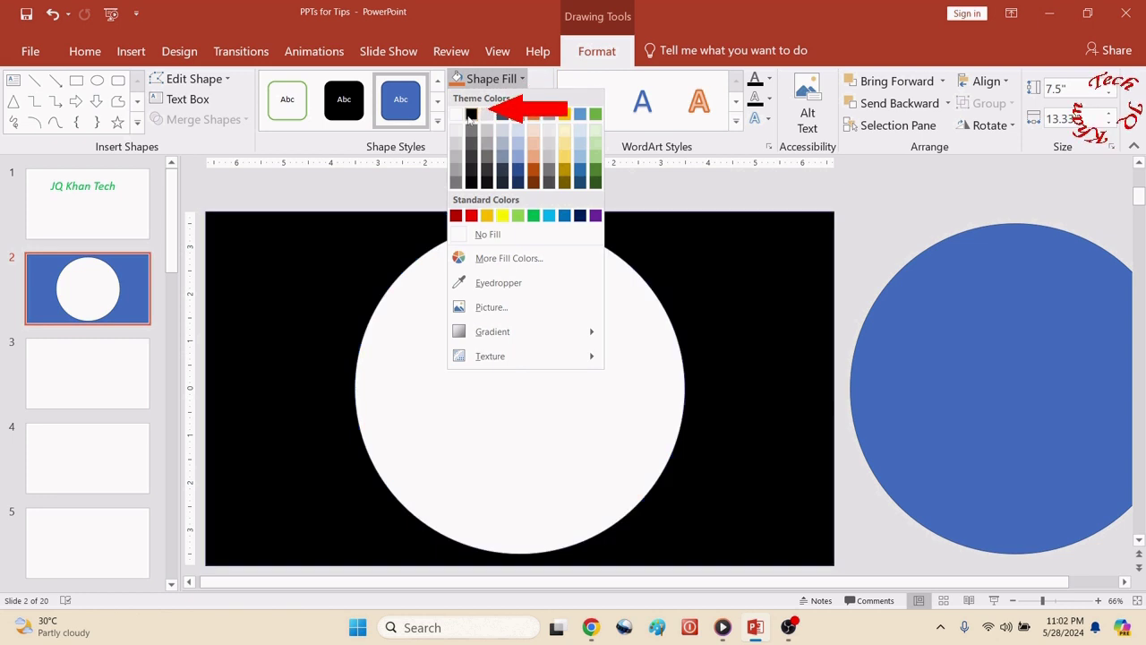
{"action": "left_click", "coordinate": [470, 116]}
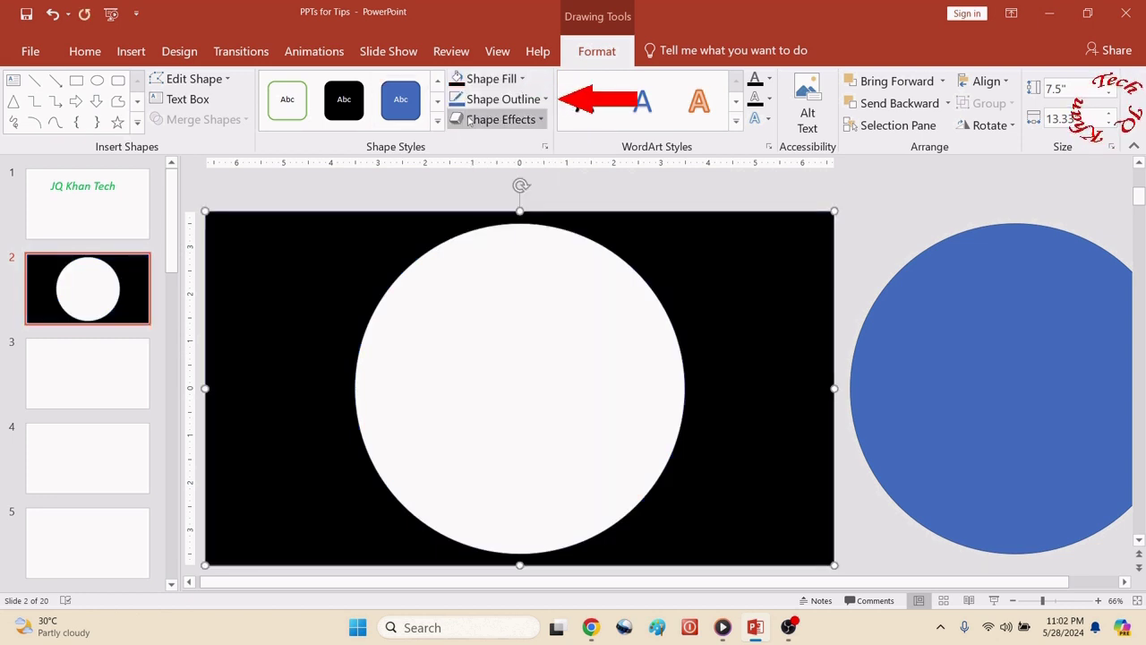
{"action": "left_click", "coordinate": [501, 98]}
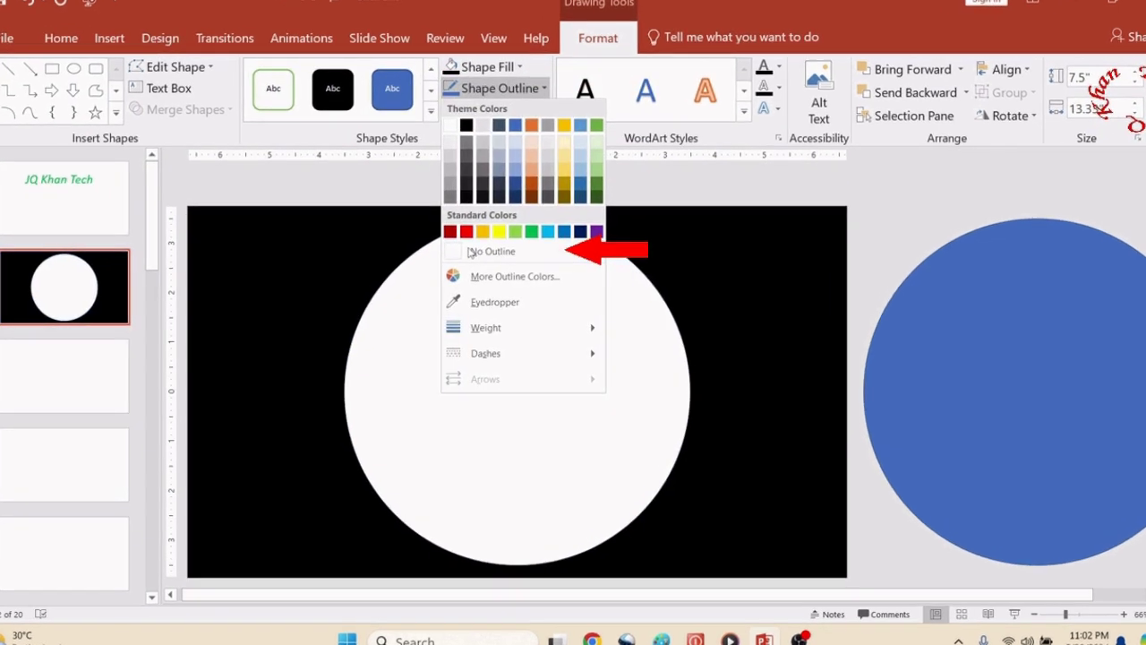
{"action": "left_click", "coordinate": [484, 252]}
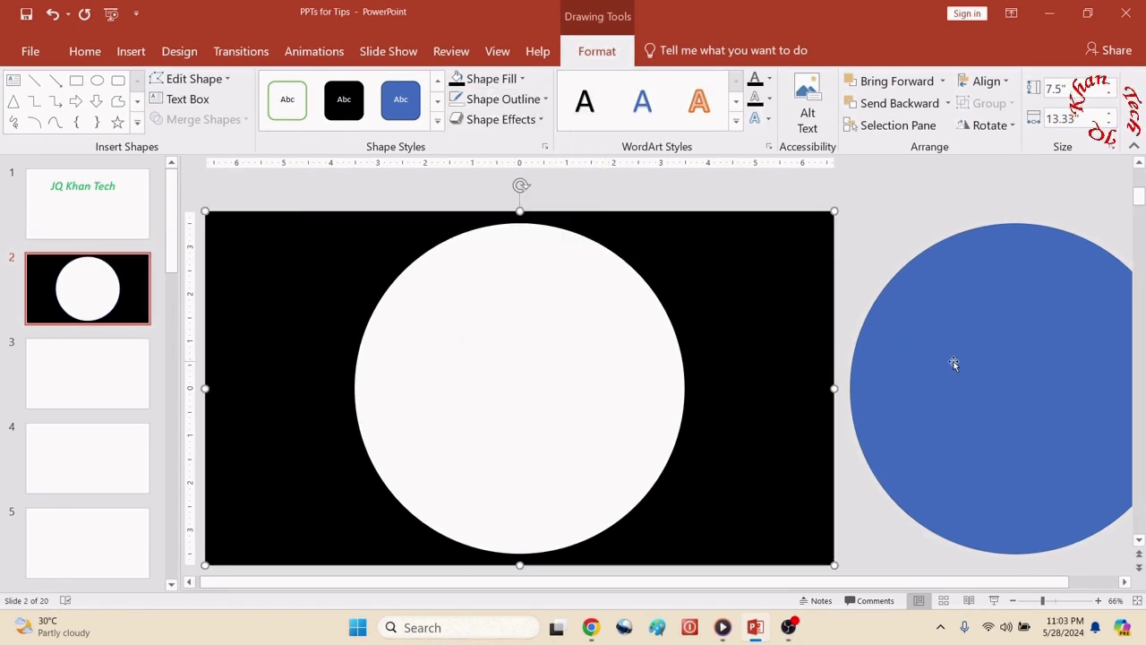
{"action": "left_click_drag", "start_coordinate": [954, 363], "coordinate": [456, 343]}
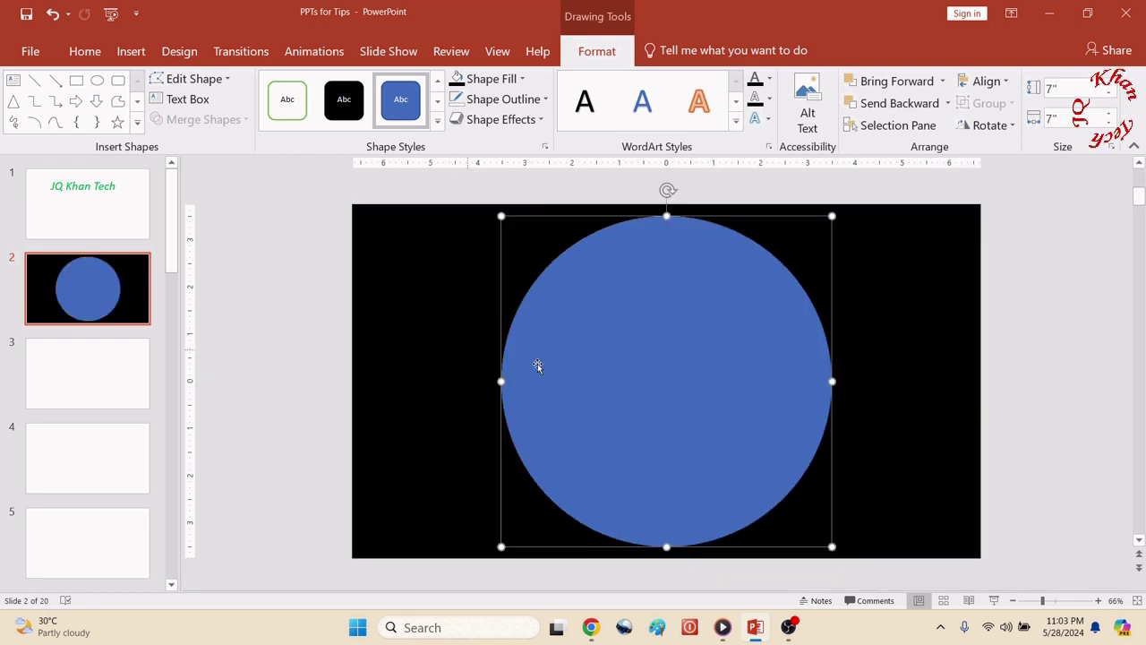
In Format Shape's 3-D Format, give the blue circle Round top and bottom bevels
{"action": "left_click", "coordinate": [1039, 392]}
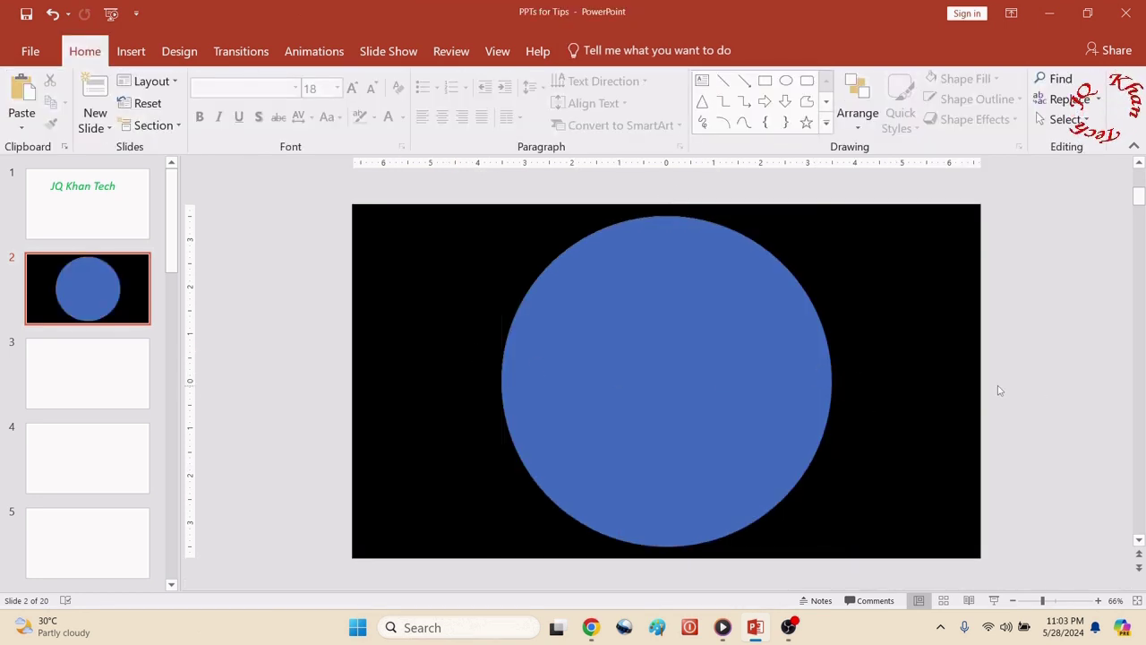
{"action": "scroll", "coordinate": [977, 412], "scroll_direction": "down", "scroll_amount": 2, "text": "ctrl"}
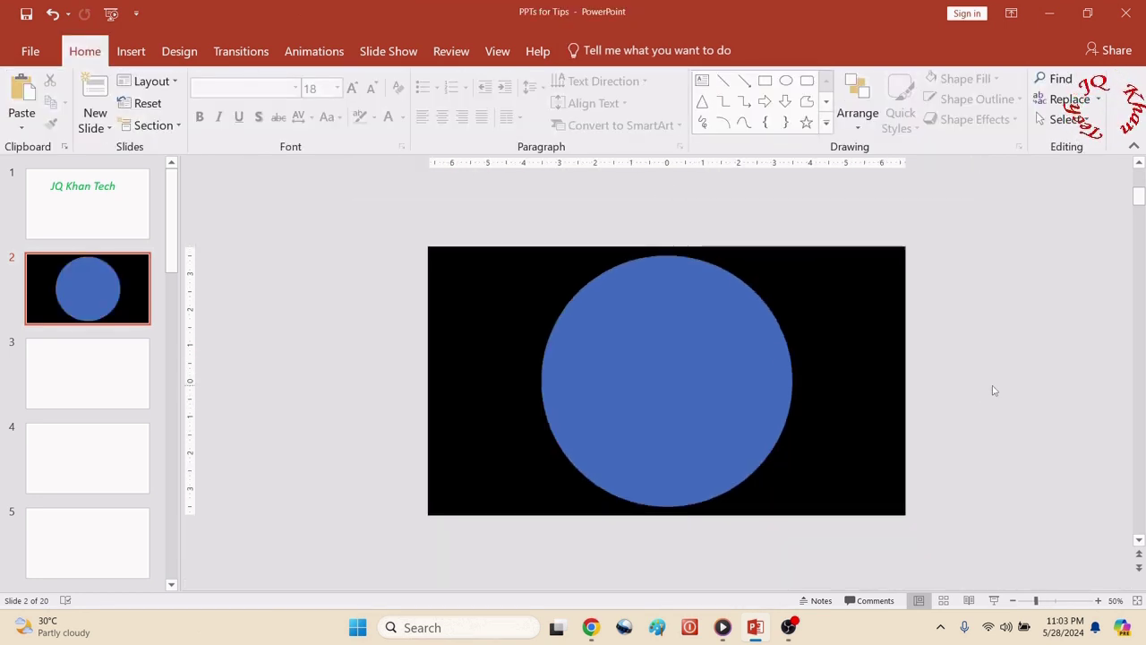
{"action": "right_click", "coordinate": [712, 361]}
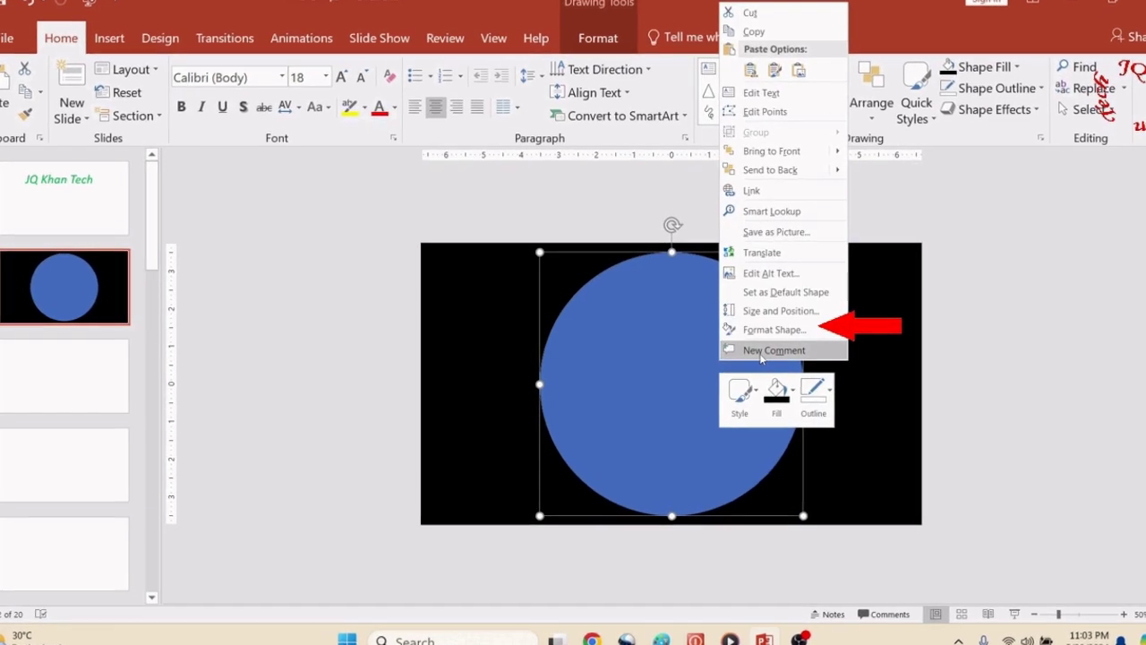
{"action": "left_click", "coordinate": [775, 329]}
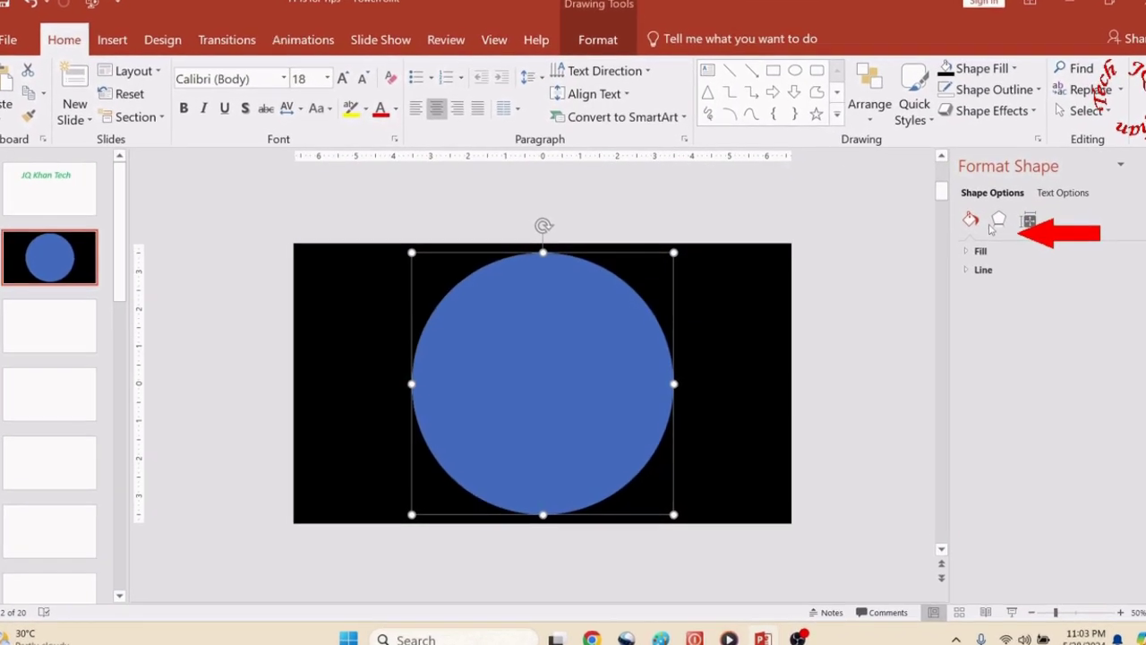
{"action": "left_click", "coordinate": [996, 224]}
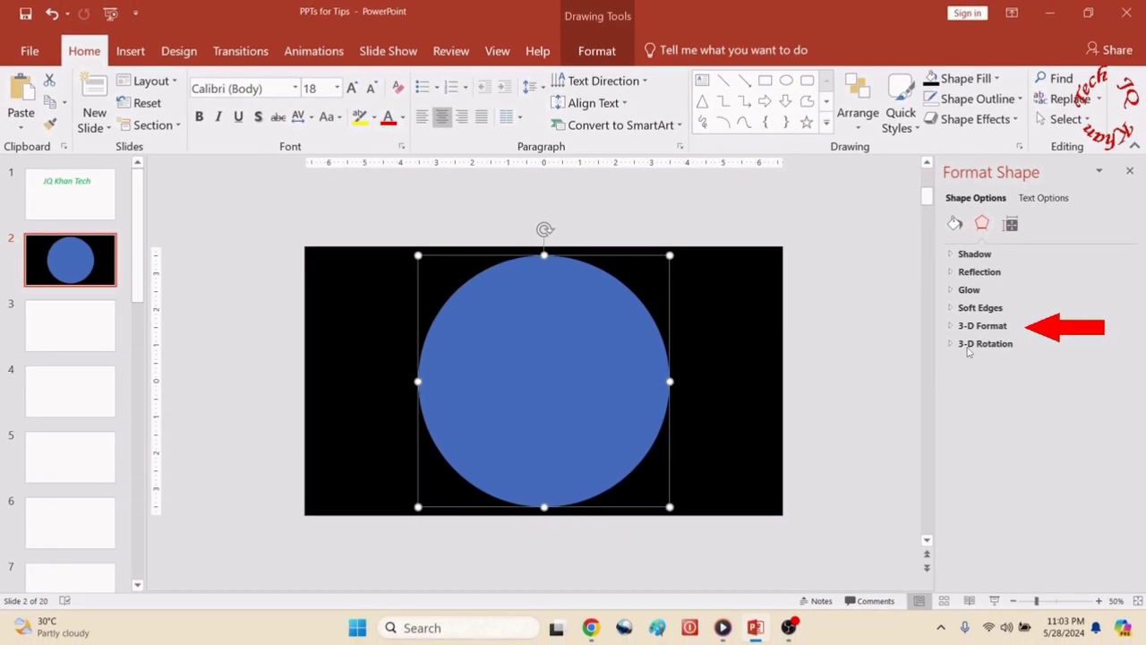
{"action": "left_click", "coordinate": [979, 326]}
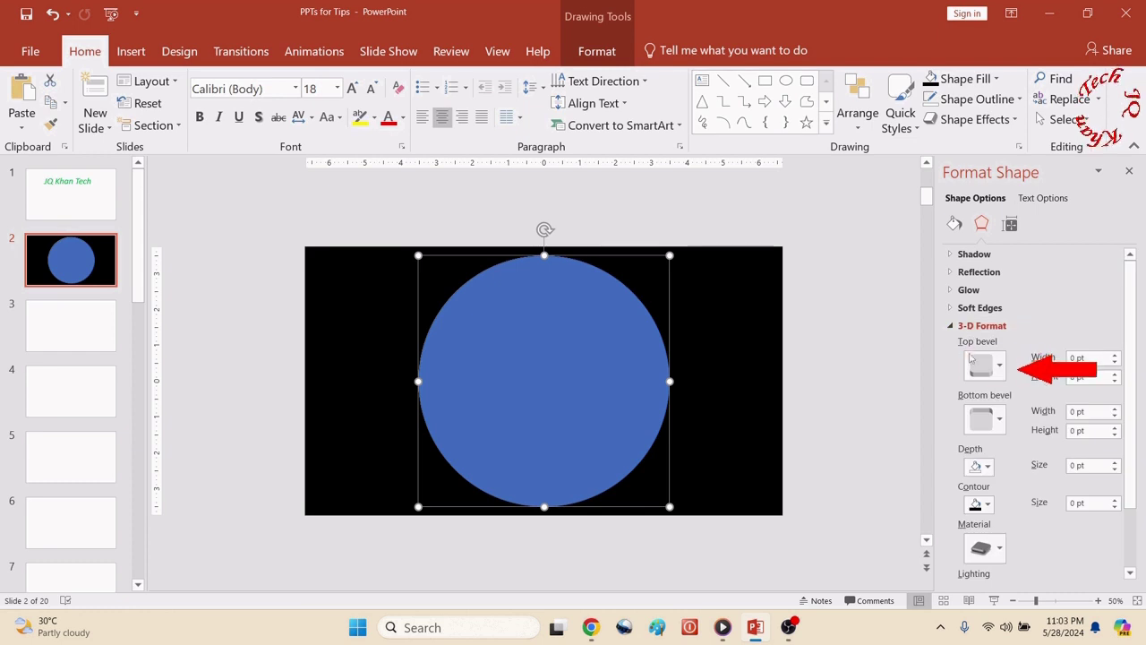
{"action": "left_click", "coordinate": [990, 372]}
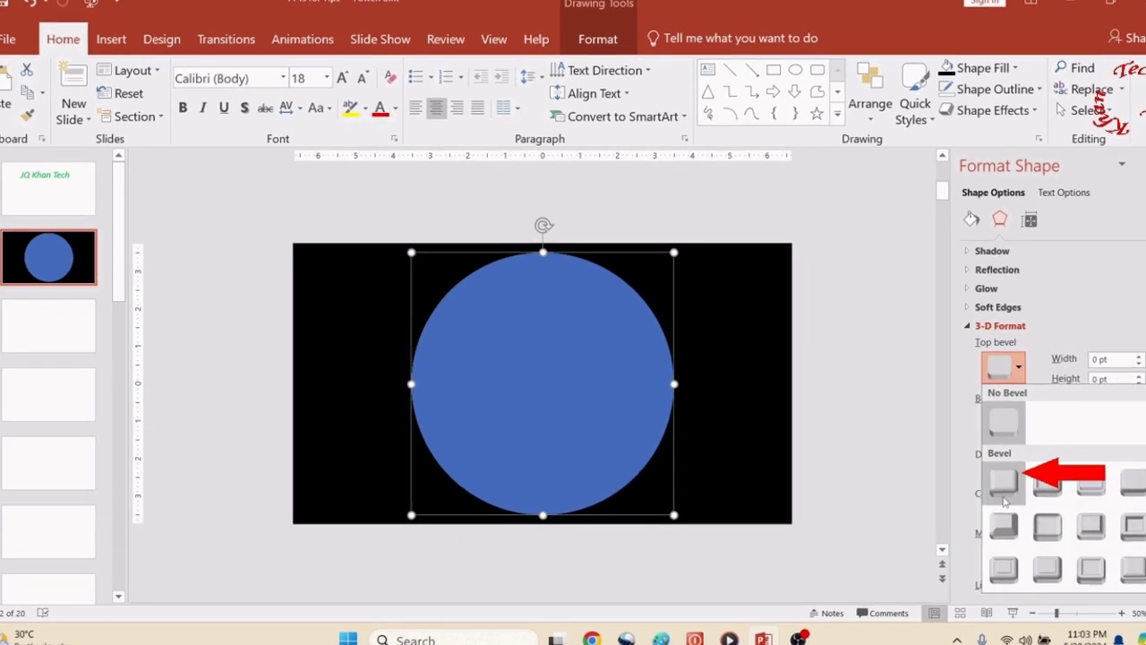
{"action": "left_click", "coordinate": [1003, 482]}
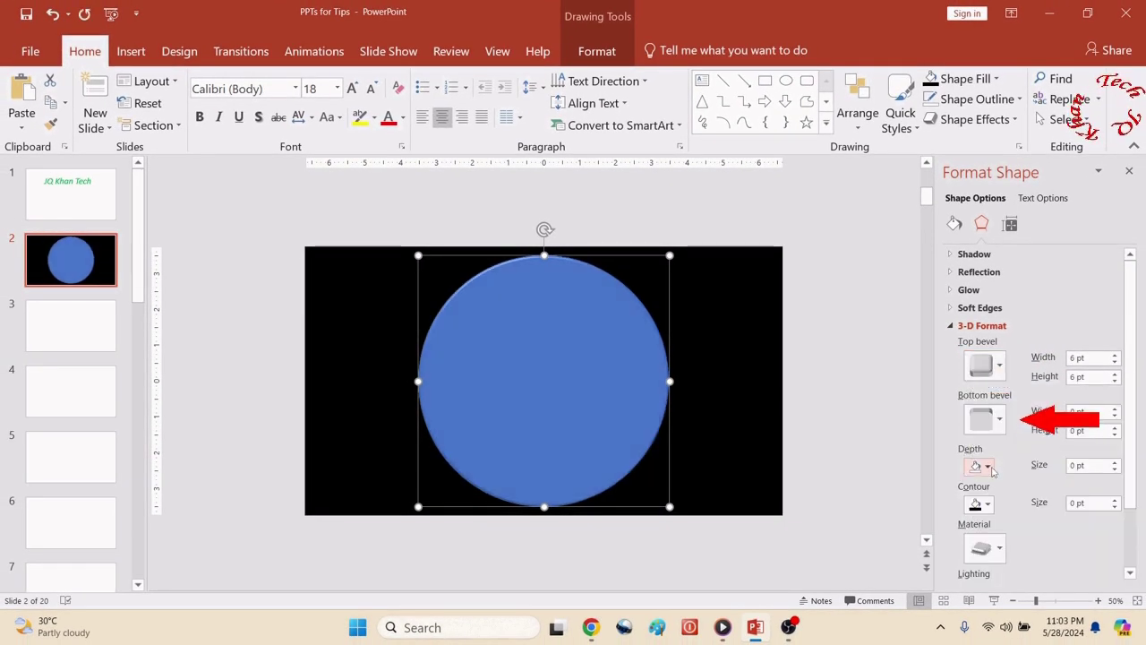
{"action": "left_click", "coordinate": [985, 419]}
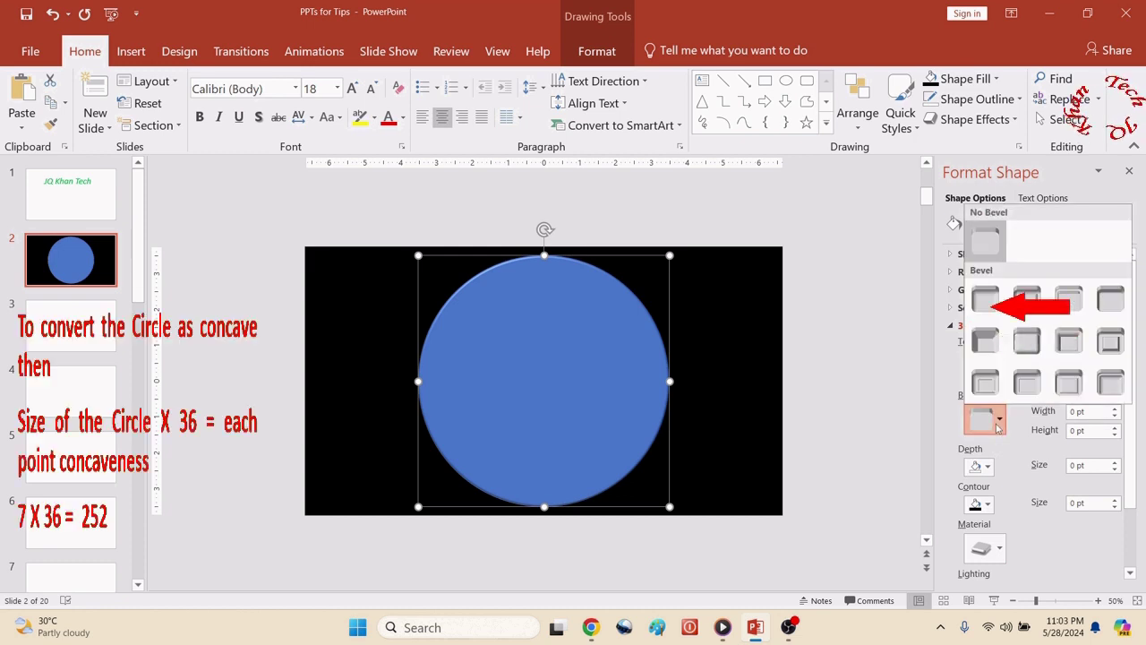
{"action": "left_click", "coordinate": [986, 299]}
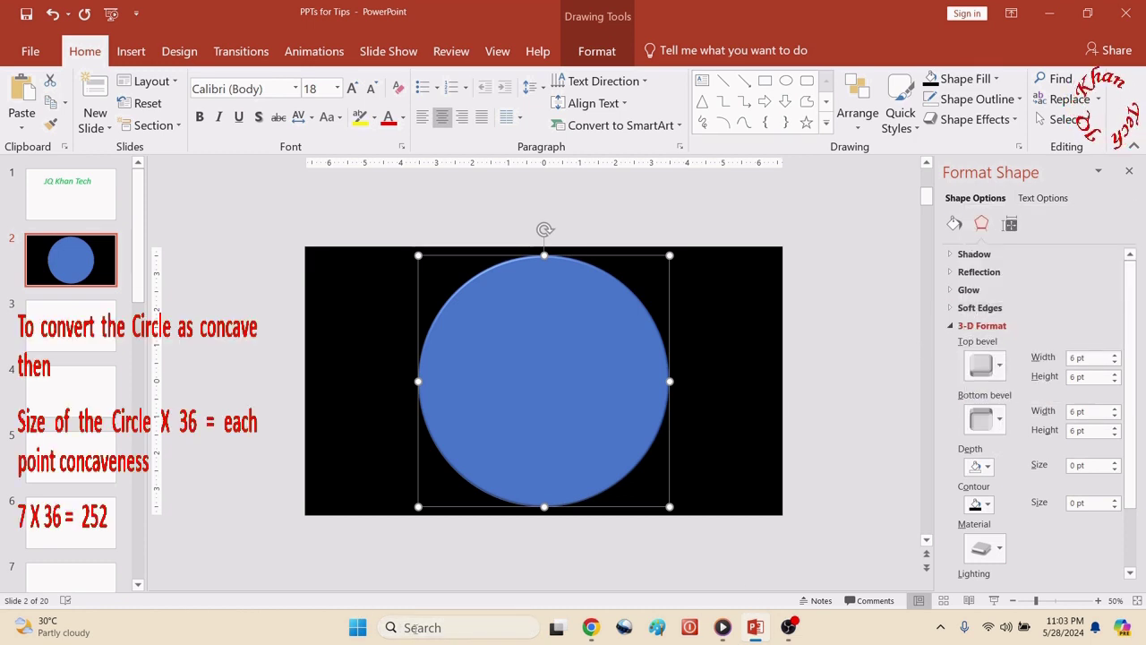
{"action": "left_click", "coordinate": [420, 627]}
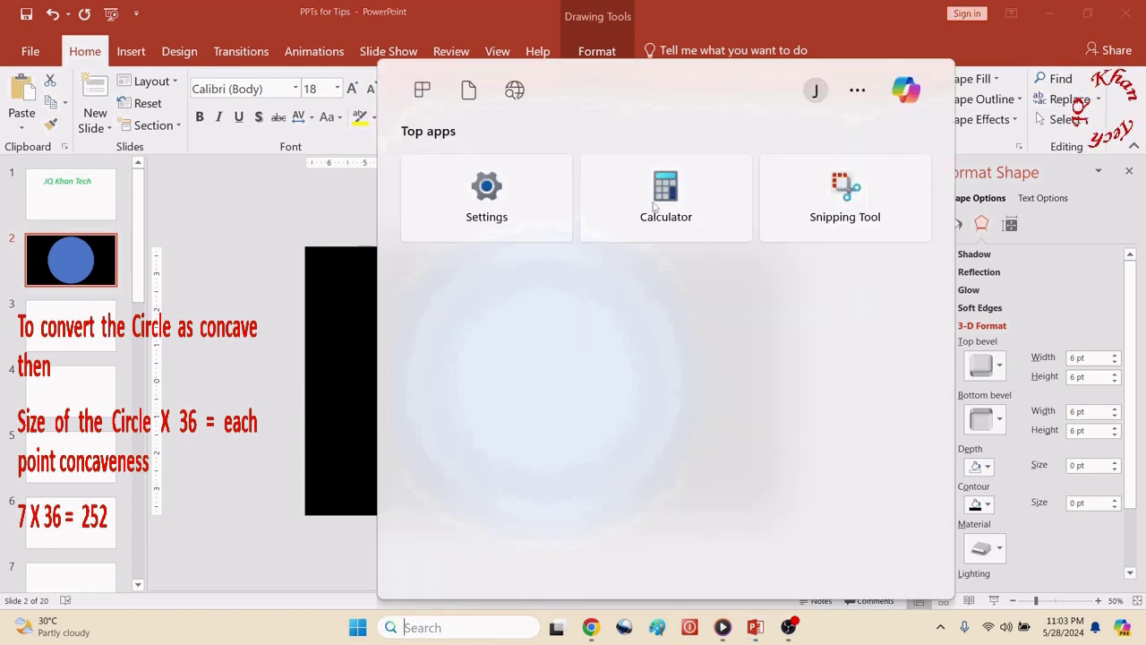
Launch Calculator and compute 7 × 36 = 252
{"action": "left_click", "coordinate": [654, 206]}
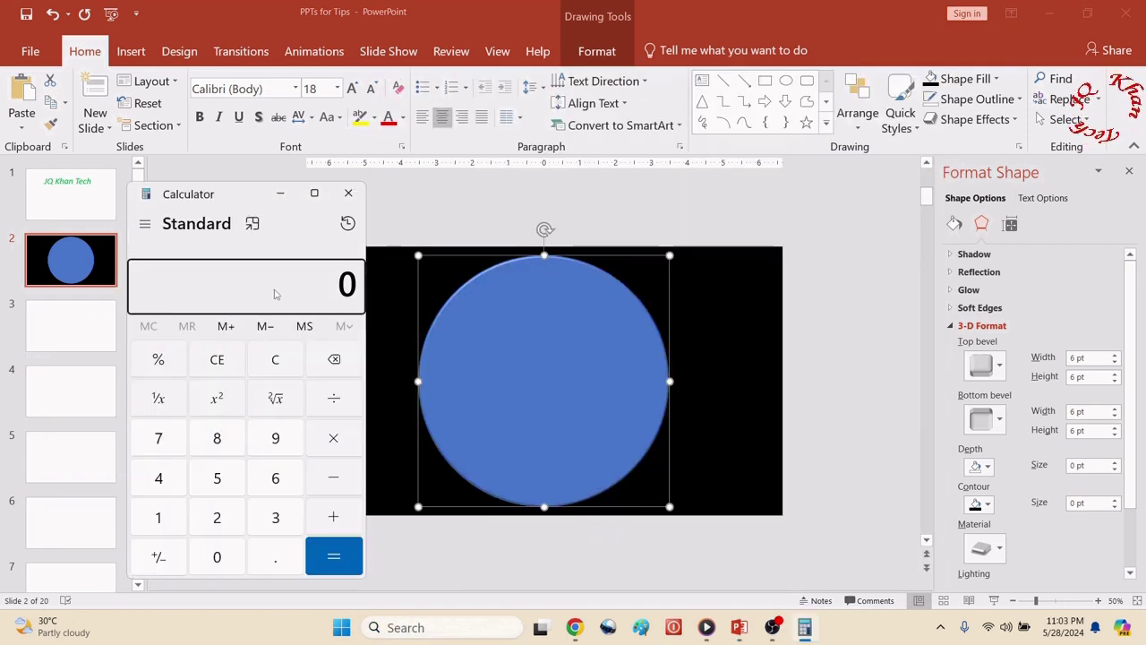
{"action": "left_click", "coordinate": [541, 339]}
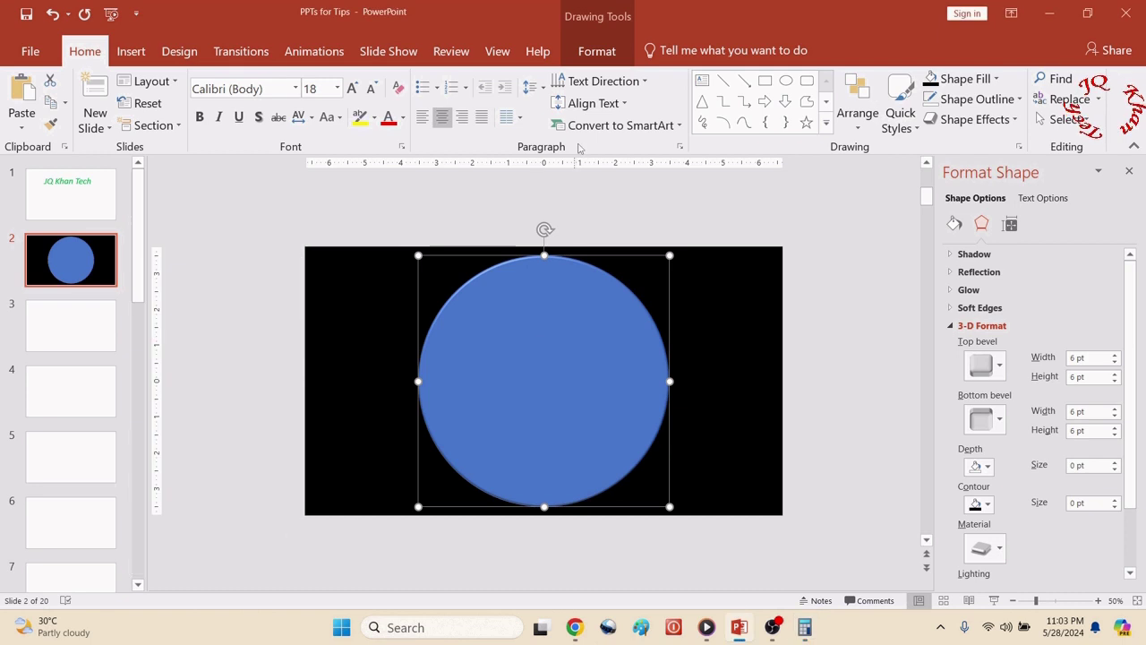
{"action": "left_click", "coordinate": [596, 51]}
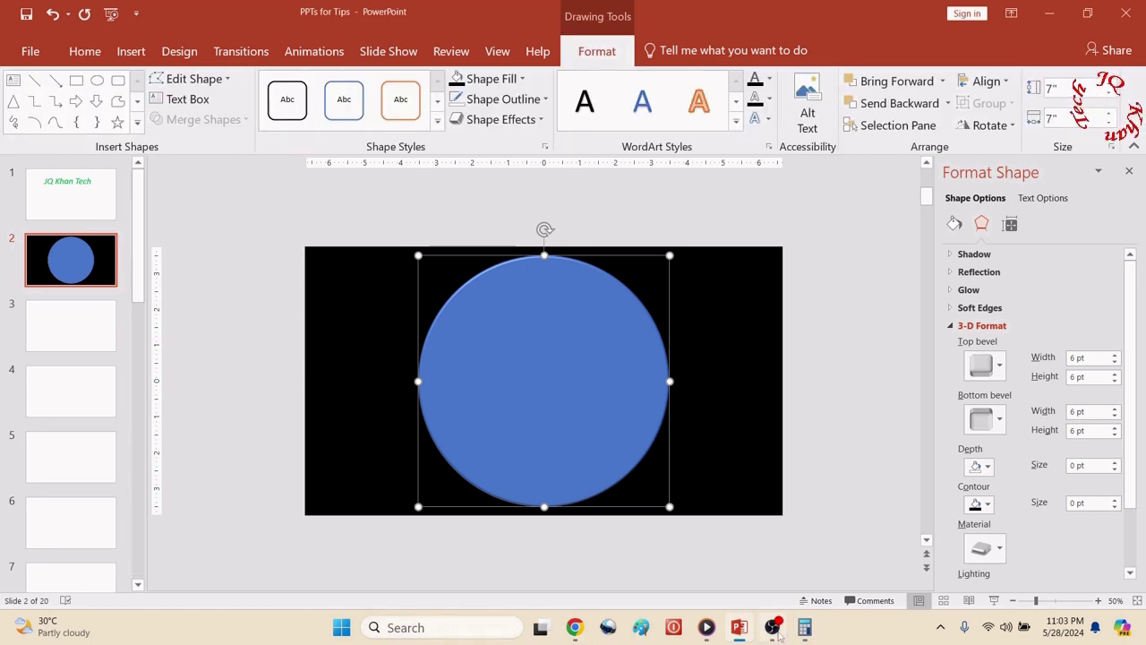
{"action": "left_click", "coordinate": [805, 627]}
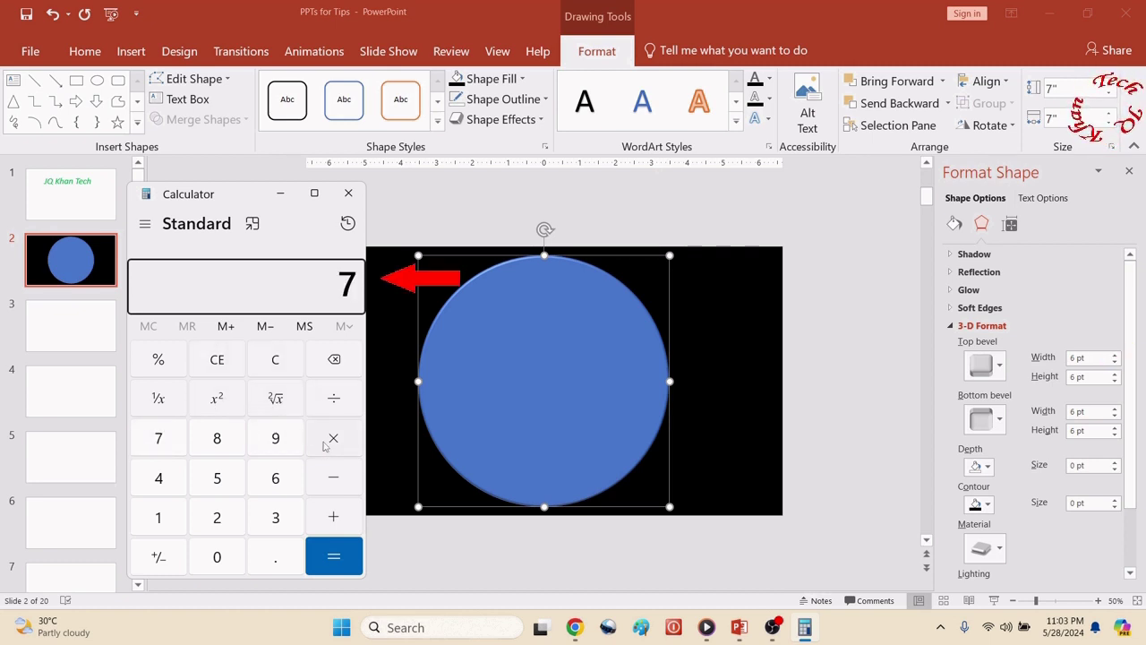
{"action": "left_click", "coordinate": [333, 438]}
{"action": "left_click", "coordinate": [294, 520]}
{"action": "left_click", "coordinate": [275, 477]}
{"action": "left_click", "coordinate": [337, 555]}
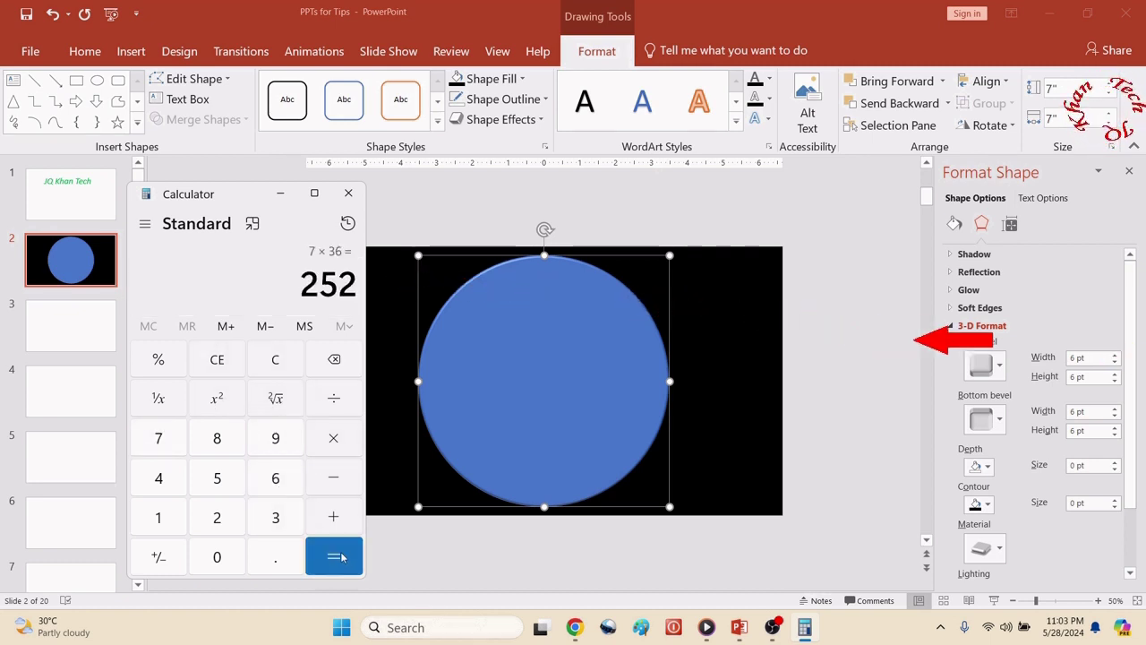
Enter 252 pt for the top and bottom bevel widths and heights
{"action": "left_click", "coordinate": [283, 196]}
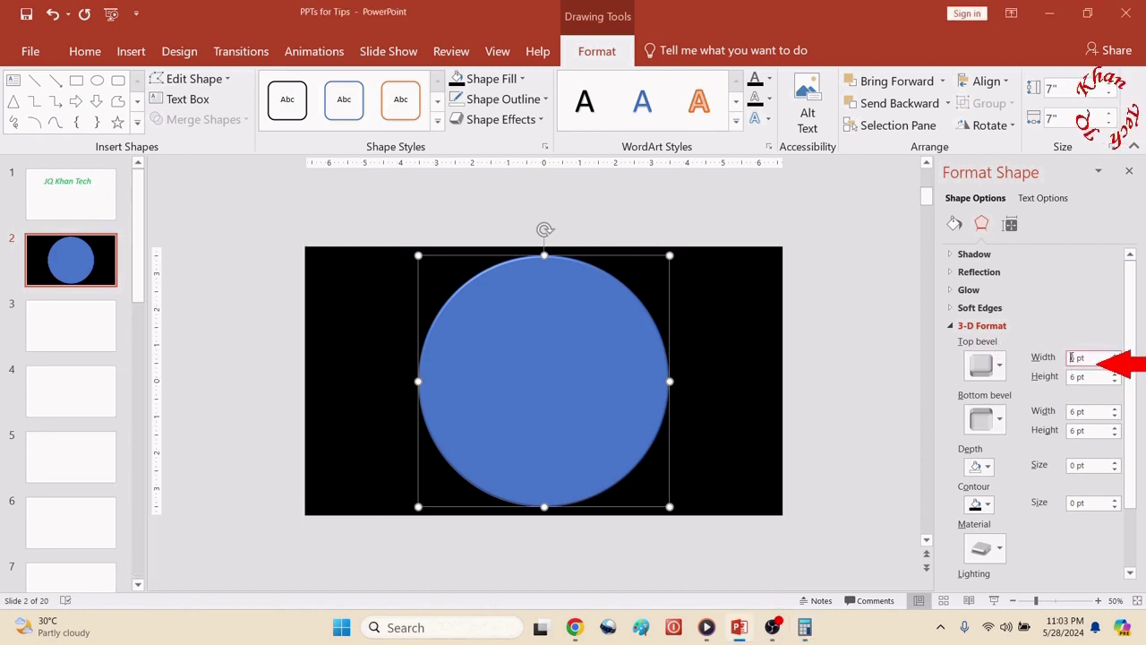
{"action": "type", "text": "252"}
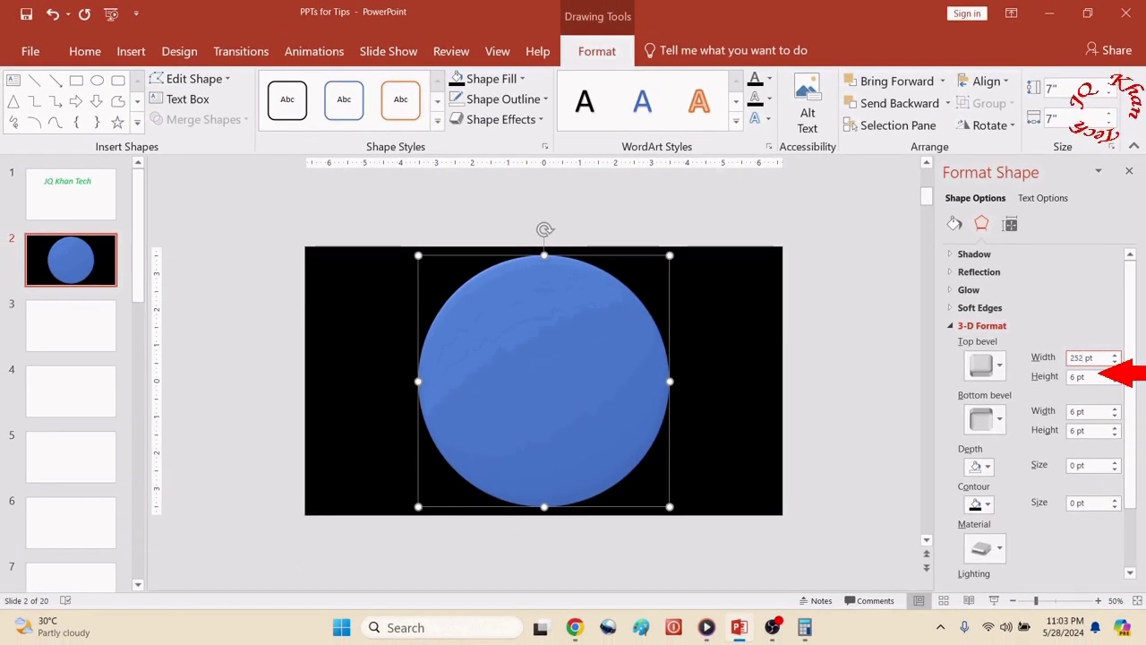
{"action": "key", "text": "Return"}
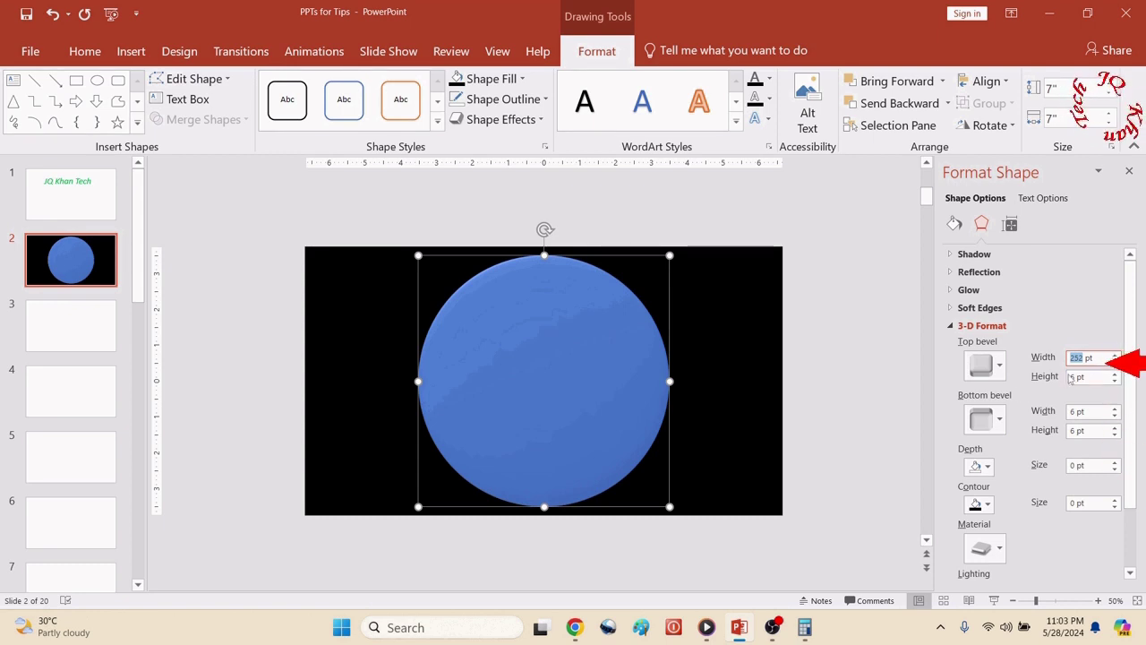
{"action": "type", "text": "252"}
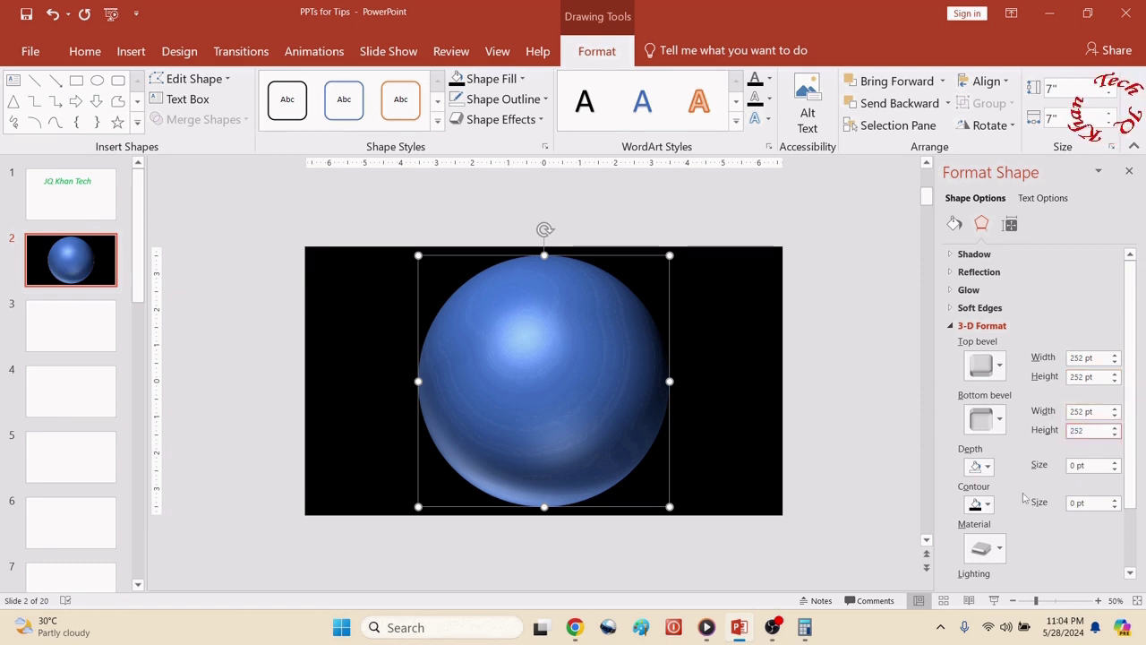
{"action": "scroll", "coordinate": [1028, 455], "scroll_direction": "down", "scroll_amount": 3}
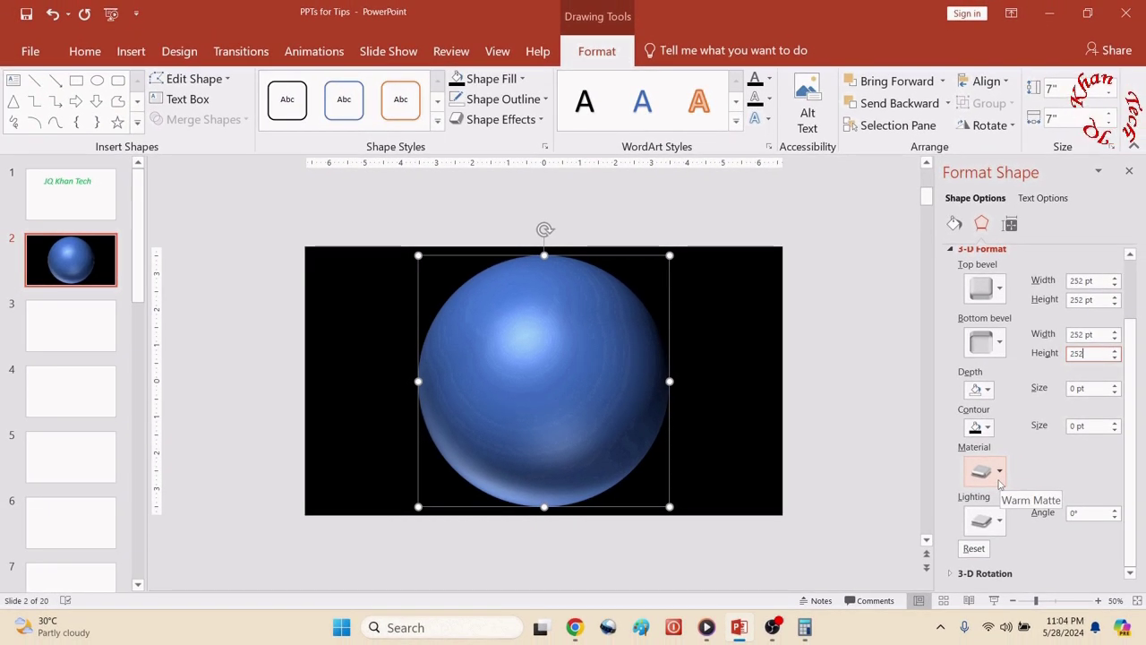
Give the sphere the Translucent Clear material, then open blank slide 3
{"action": "left_click", "coordinate": [989, 471]}
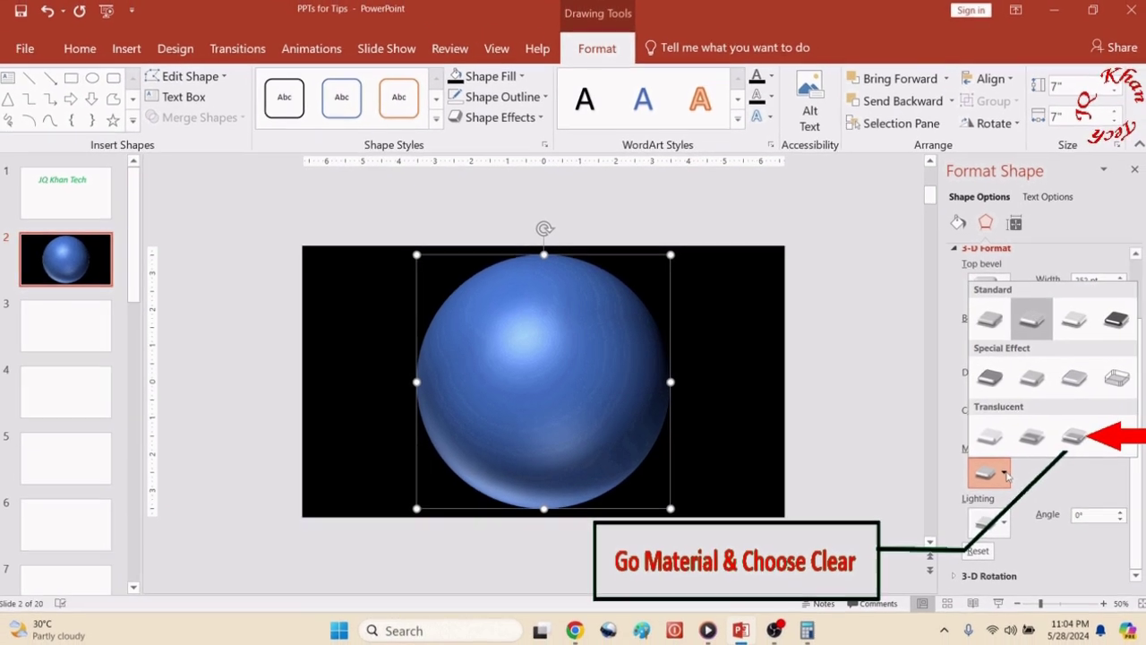
{"action": "left_click", "coordinate": [1069, 434]}
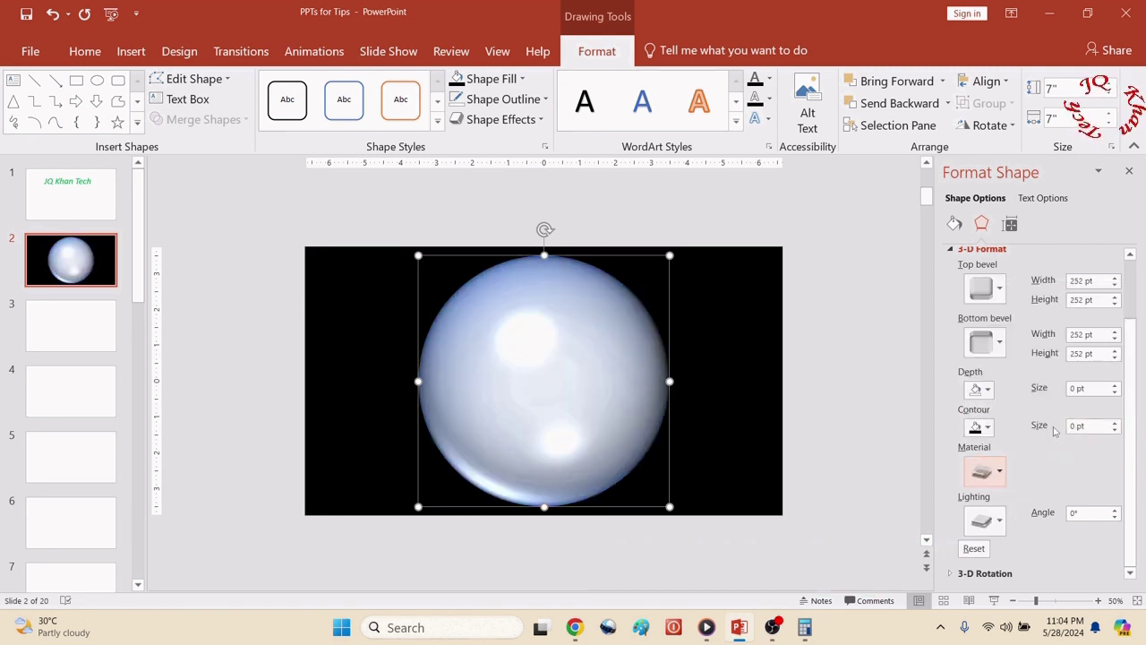
{"action": "left_click", "coordinate": [875, 448]}
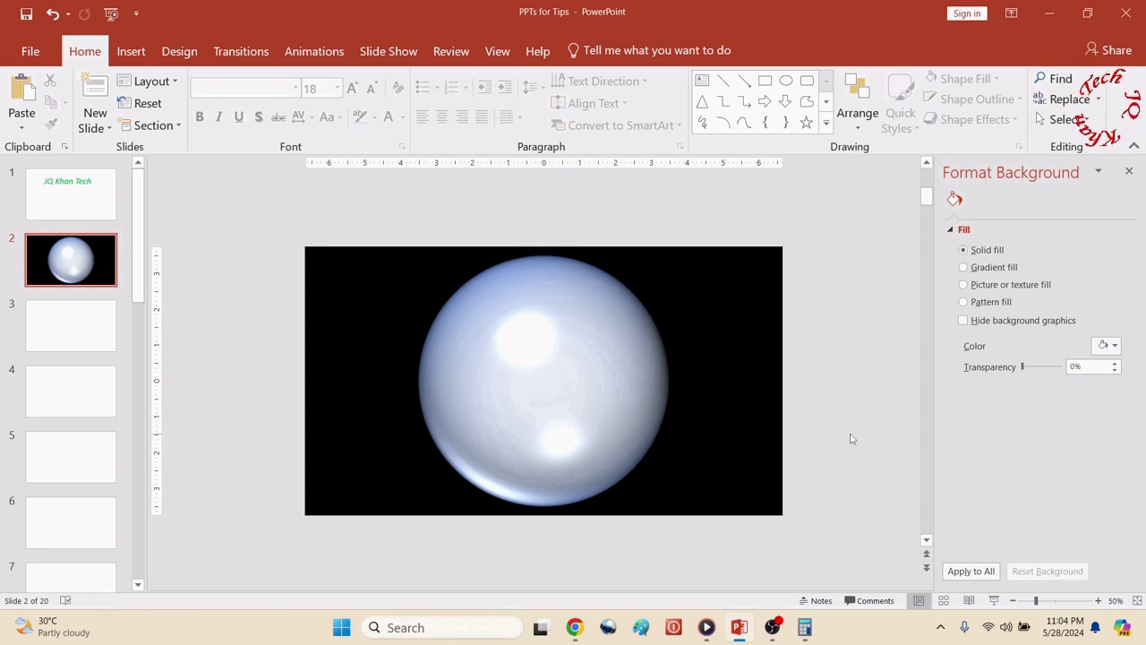
{"action": "left_click", "coordinate": [103, 330]}
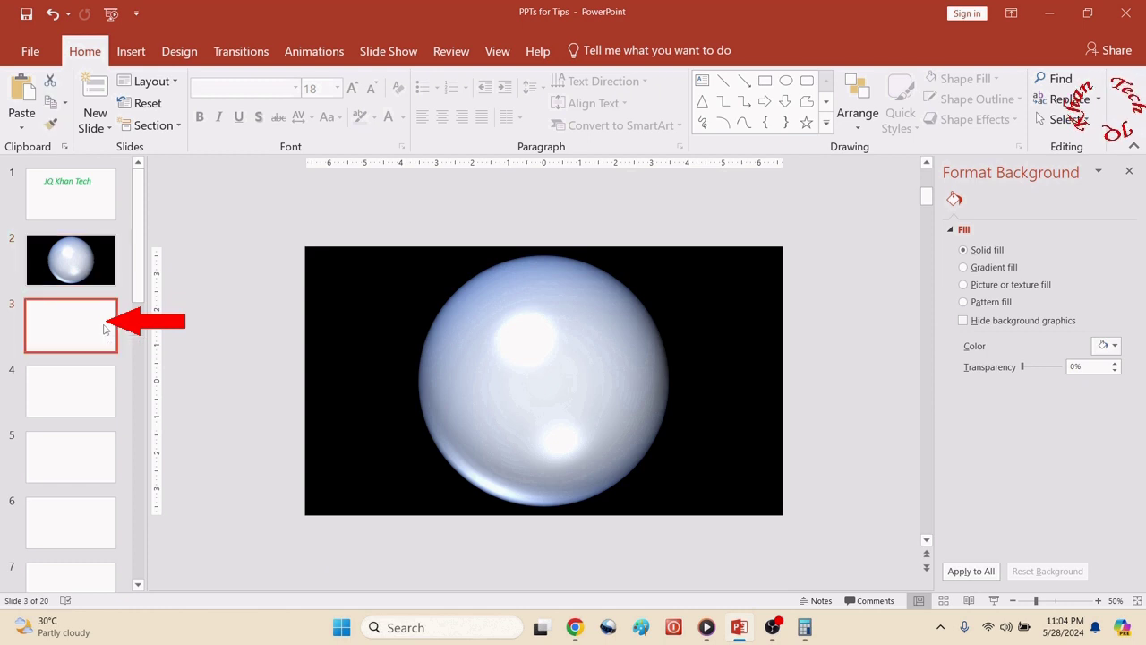
{"action": "scroll", "coordinate": [273, 356], "scroll_direction": "down", "scroll_amount": 3}
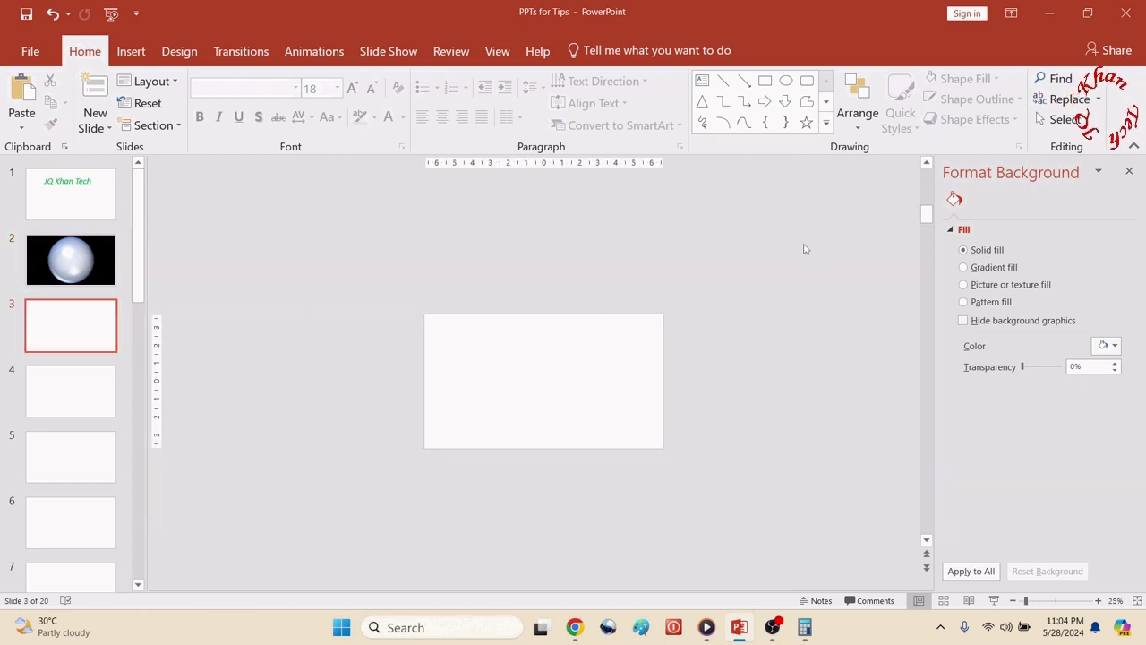
Copy the black world-map image from DELL > Downloads and close File Explorer
{"action": "key", "text": "super+d"}
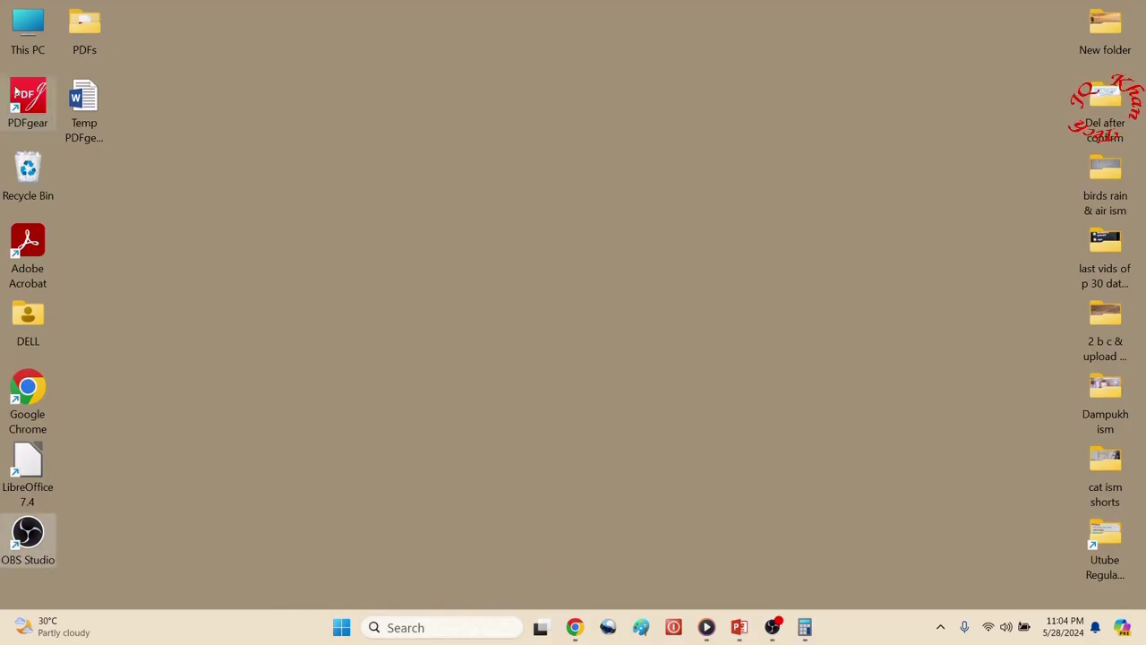
{"action": "double_click", "coordinate": [26, 325]}
{"action": "double_click", "coordinate": [662, 161]}
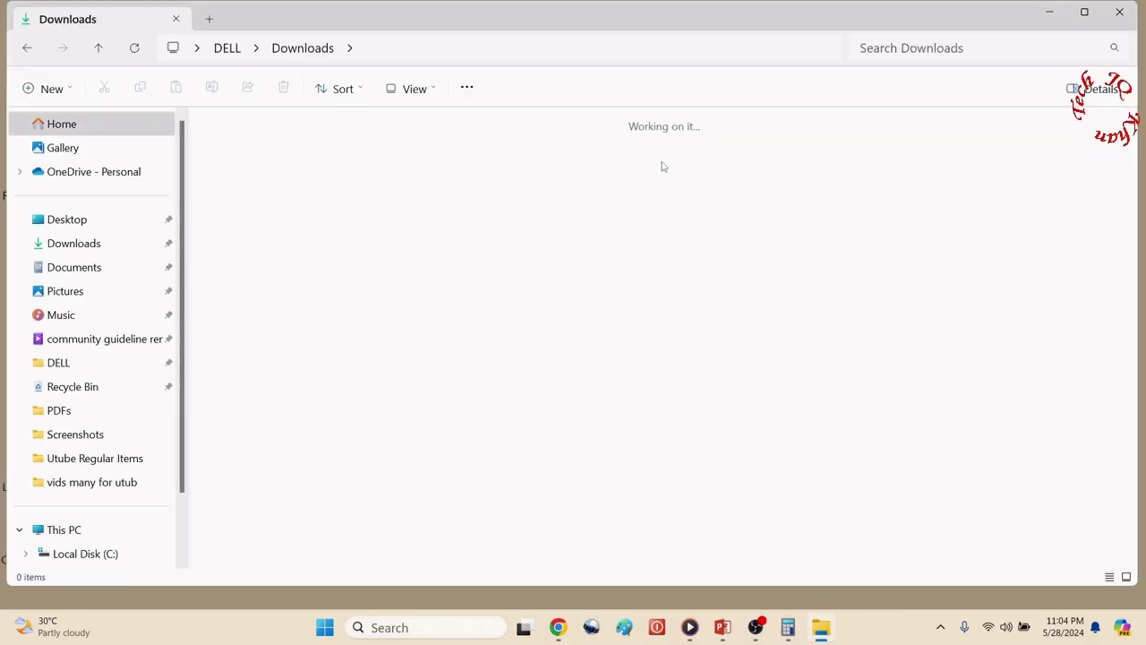
{"action": "right_click", "coordinate": [618, 196]}
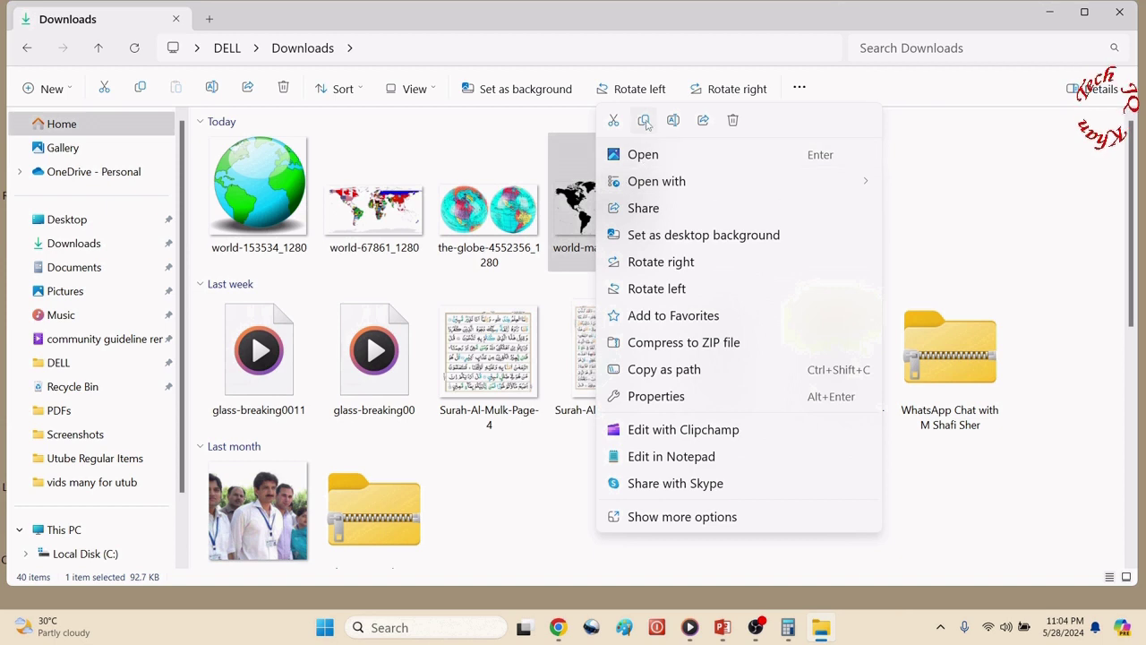
{"action": "left_click", "coordinate": [645, 122]}
{"action": "left_click", "coordinate": [1120, 11]}
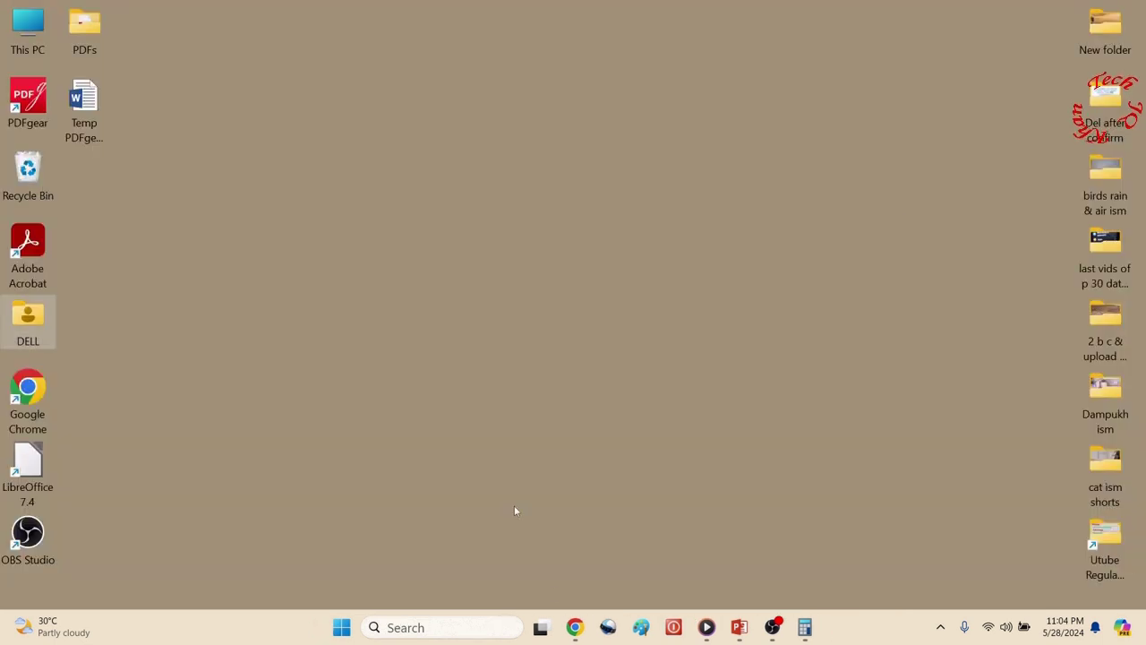
{"action": "left_click", "coordinate": [737, 628]}
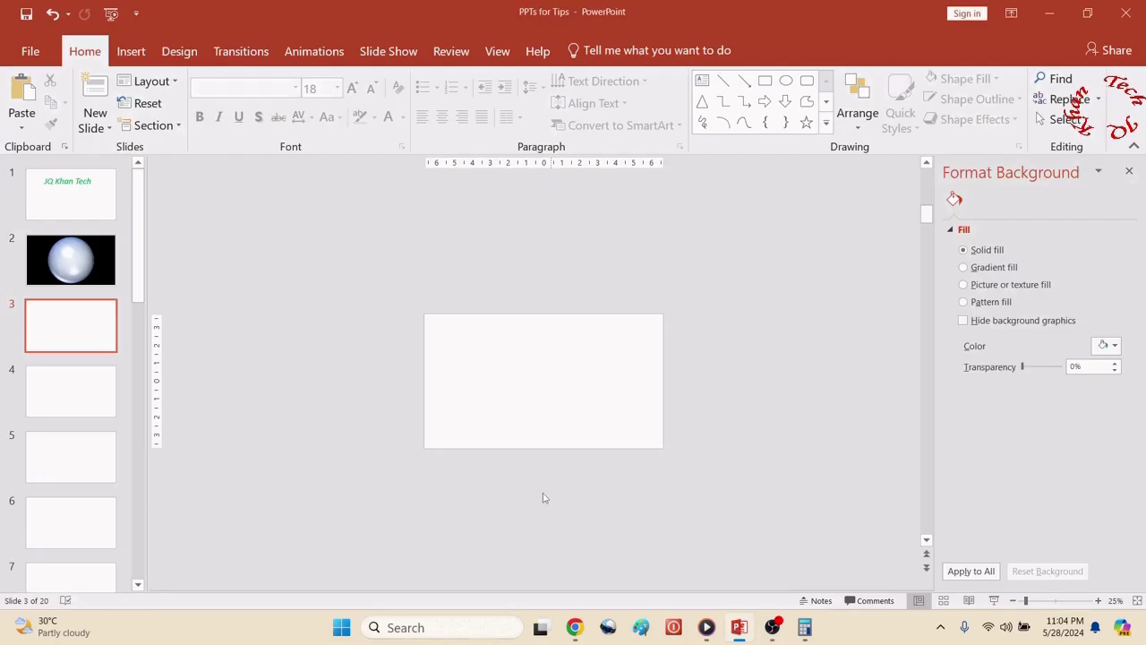
Paste the world-map picture onto slide 3 and stretch it to the full 7.5" slide height
{"action": "right_click", "coordinate": [543, 338]}
{"action": "left_click", "coordinate": [574, 368]}
{"action": "mouse_move", "coordinate": [574, 371]}
{"action": "left_mouse_down"}
{"action": "mouse_move", "coordinate": [693, 373]}
{"action": "mouse_move", "coordinate": [574, 371]}
{"action": "left_mouse_up"}
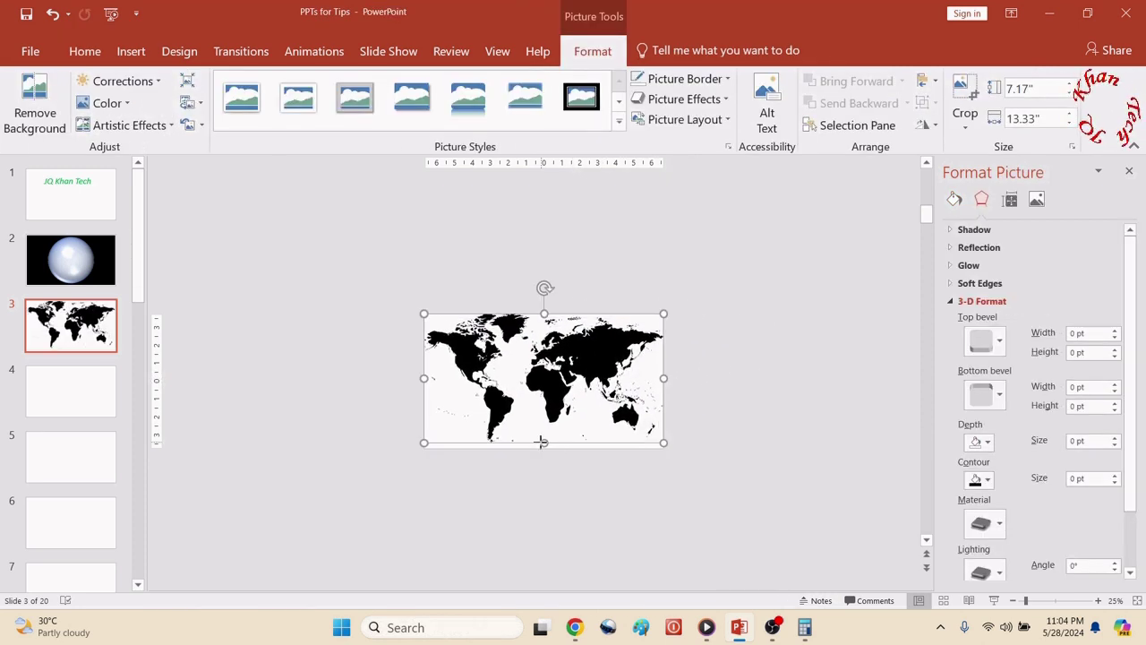
{"action": "left_click_drag", "start_coordinate": [541, 442], "coordinate": [814, 434]}
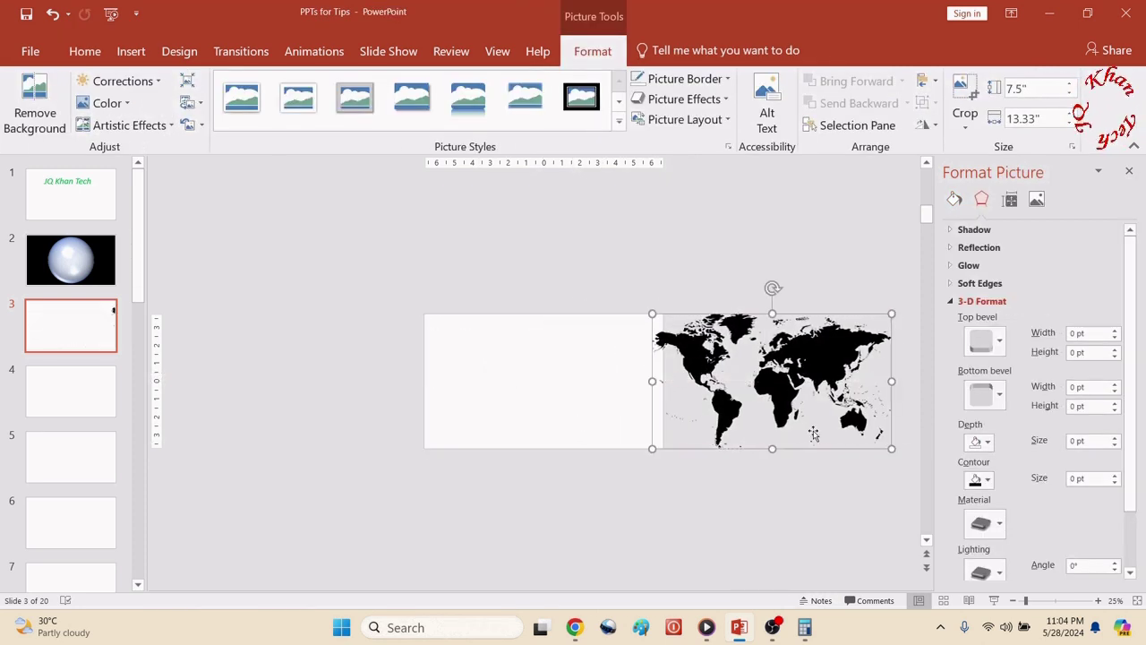
Close Format Picture and park the map just beyond the slide's right edge, touching it
{"action": "left_click", "coordinate": [1129, 170]}
{"action": "left_click_drag", "start_coordinate": [874, 403], "coordinate": [895, 396]}
{"action": "left_click_drag", "start_coordinate": [842, 437], "coordinate": [827, 439]}
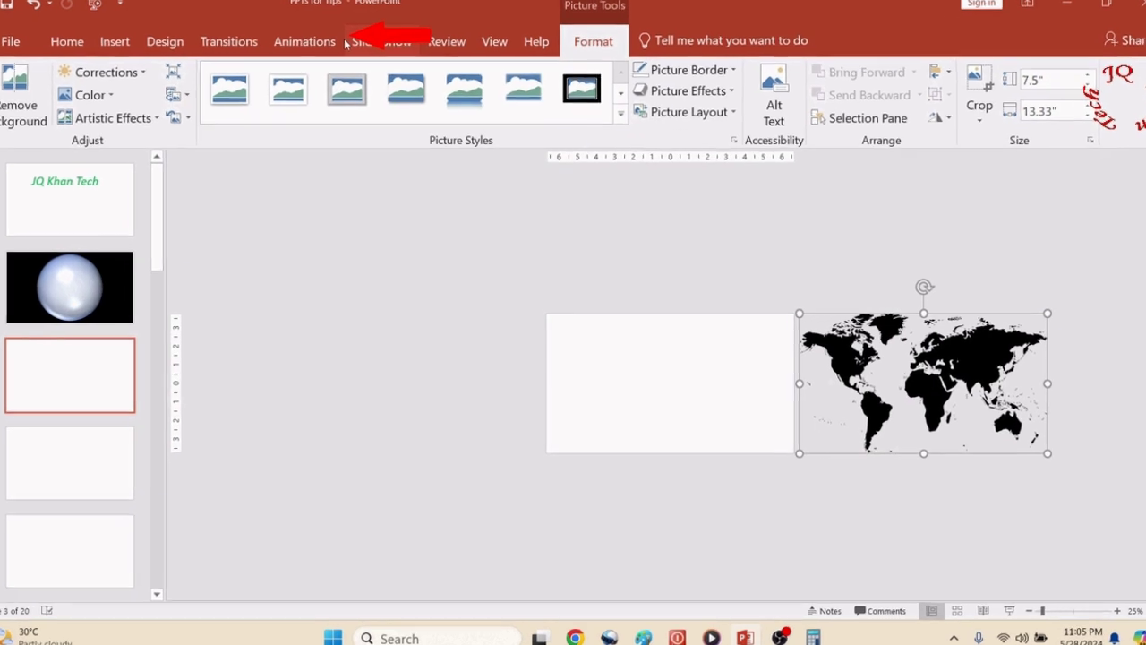
Give the world map the Fly Out exit animation from the Animations gallery
{"action": "left_click", "coordinate": [298, 47]}
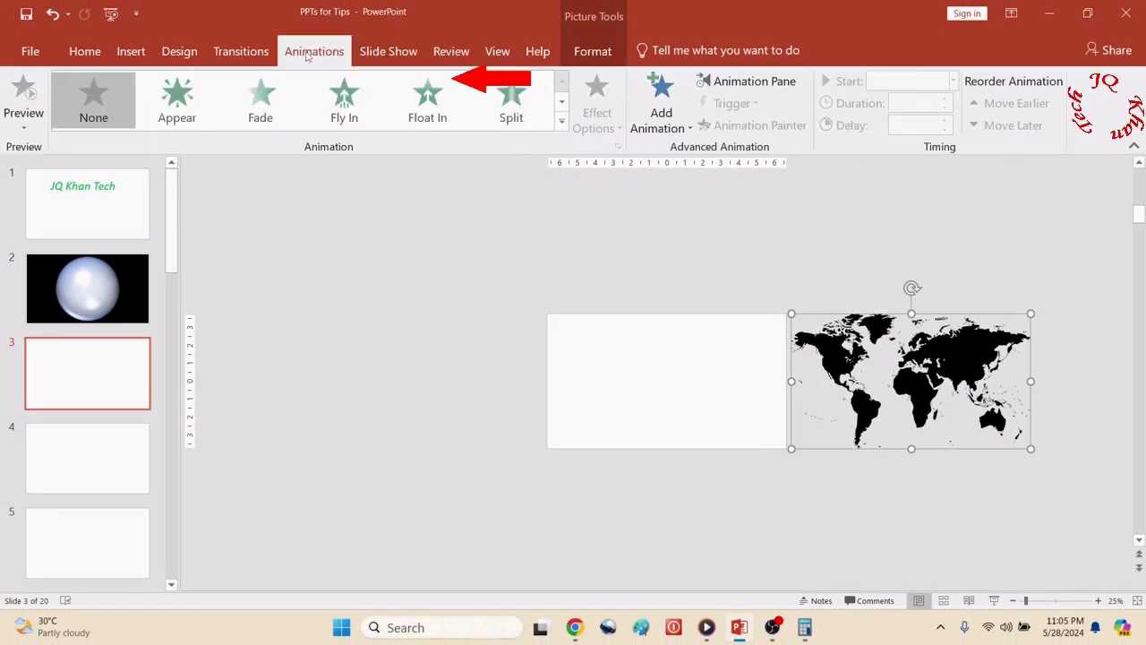
{"action": "left_click", "coordinate": [562, 120]}
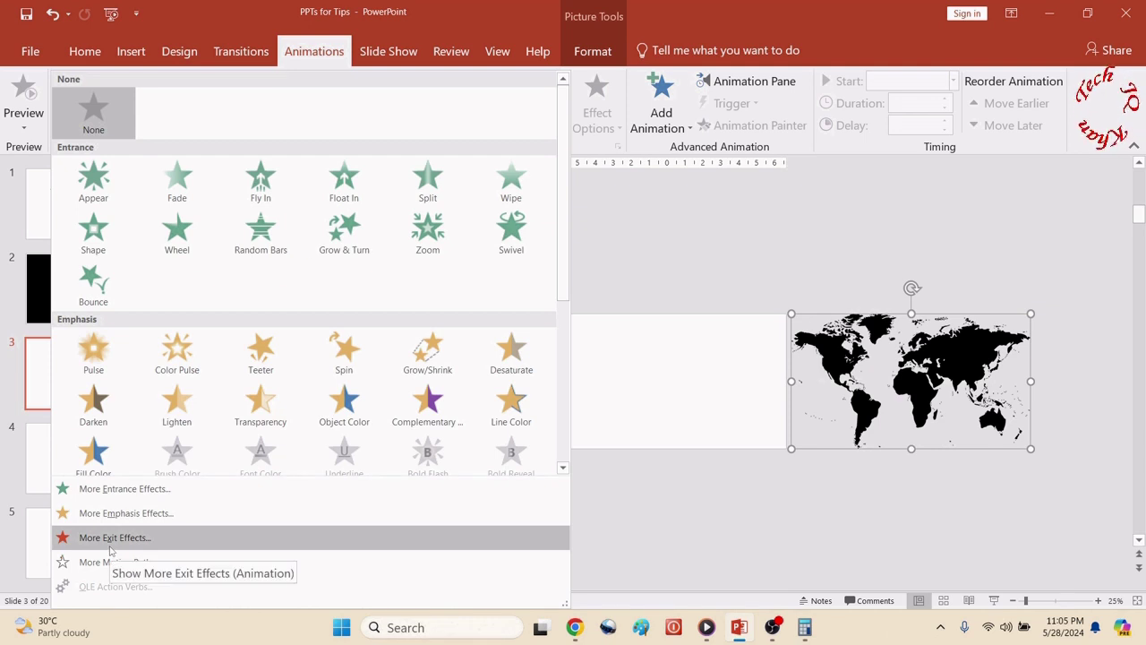
{"action": "scroll", "coordinate": [250, 385], "scroll_direction": "down", "scroll_amount": 3}
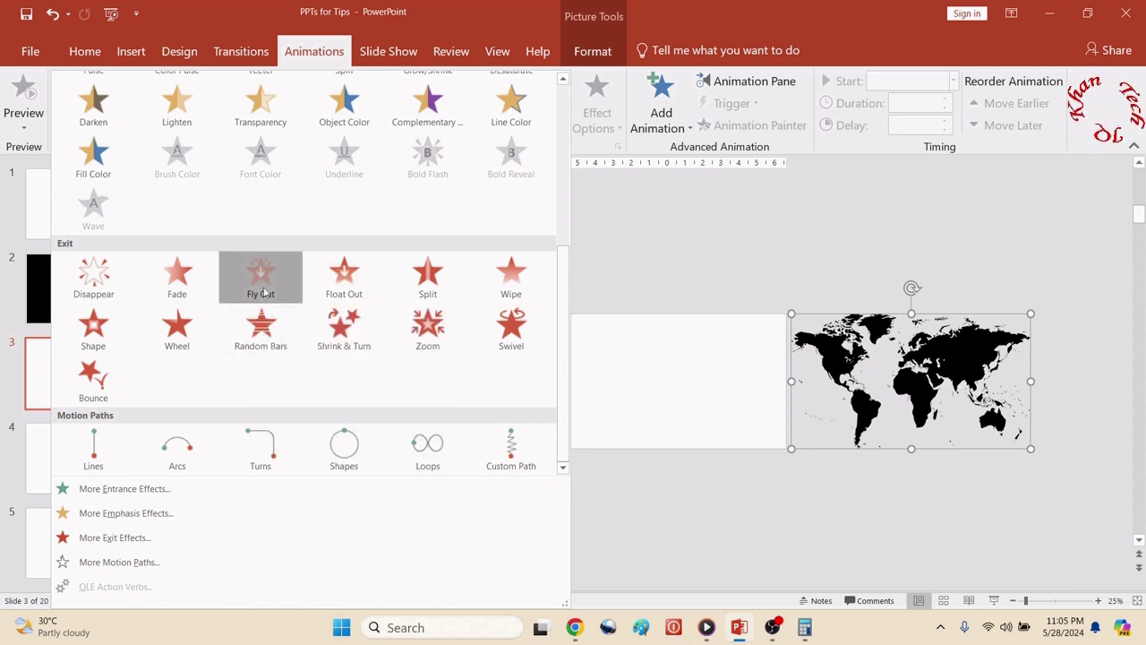
{"action": "left_click", "coordinate": [262, 292]}
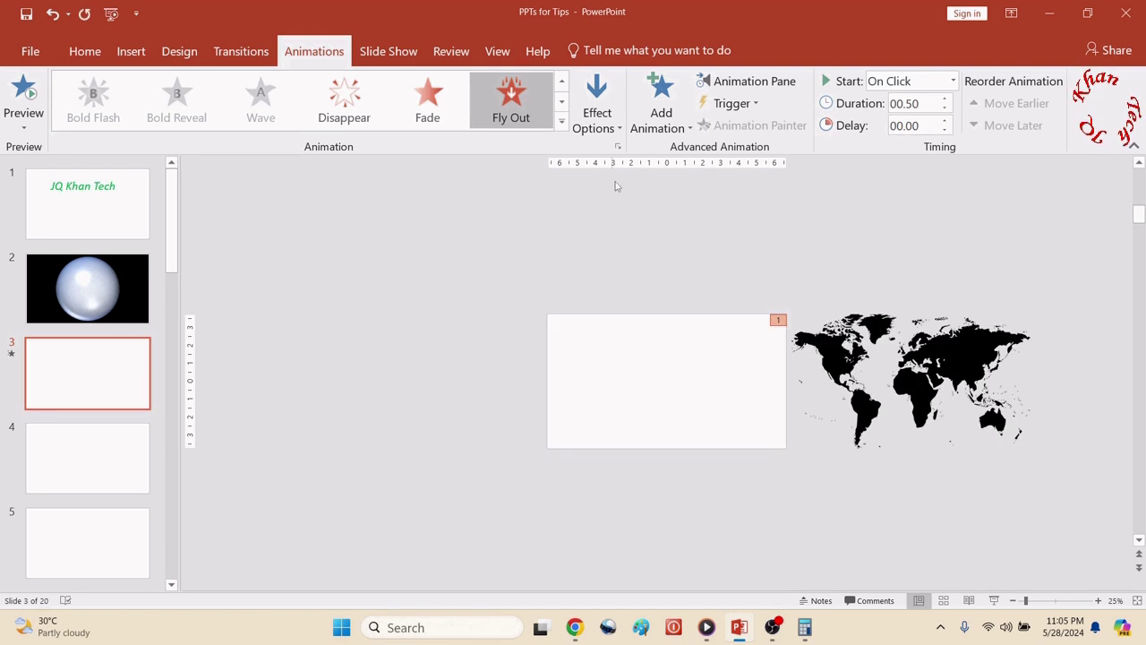
Set the map's Fly Out direction to To Left
{"action": "left_click", "coordinate": [842, 354]}
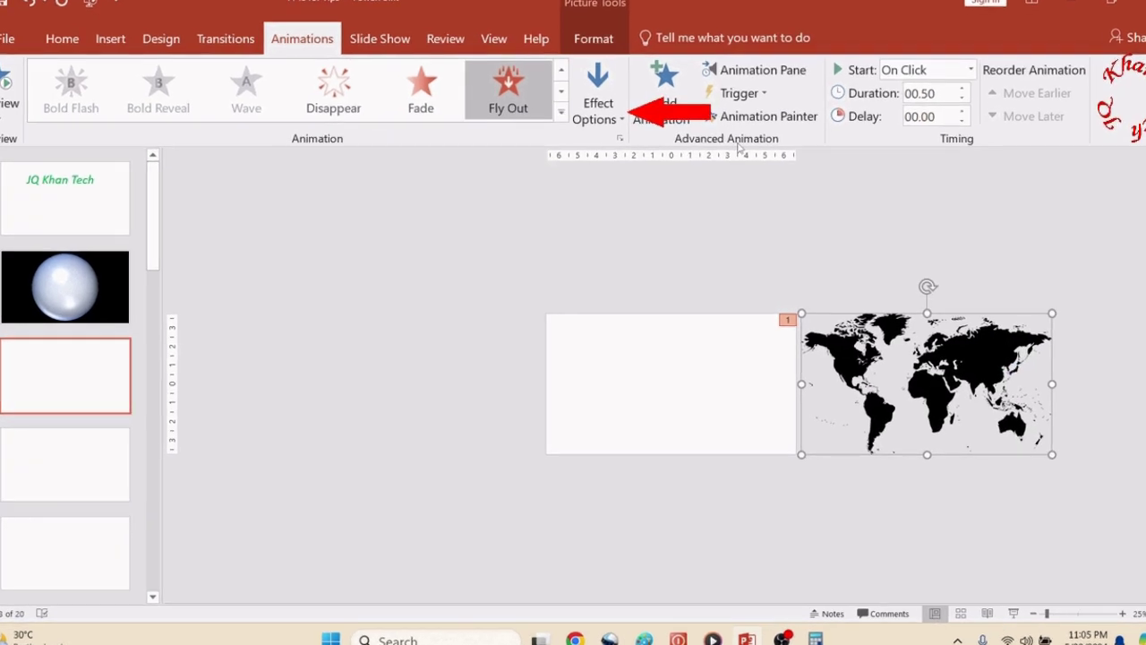
{"action": "left_click", "coordinate": [622, 118]}
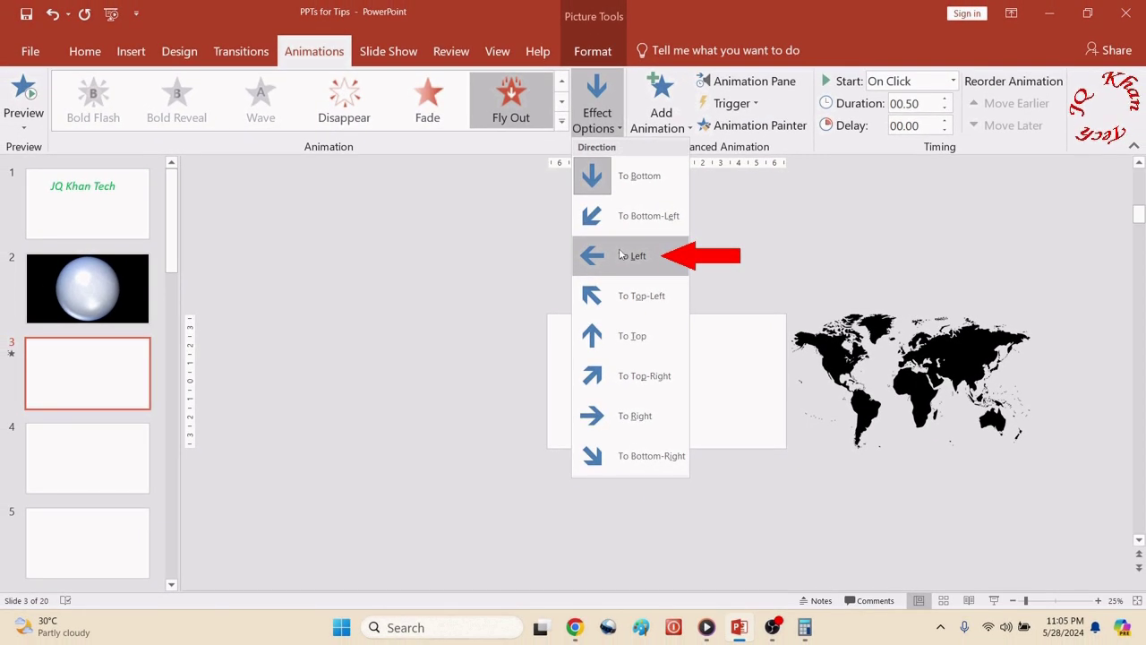
{"action": "left_click", "coordinate": [621, 256]}
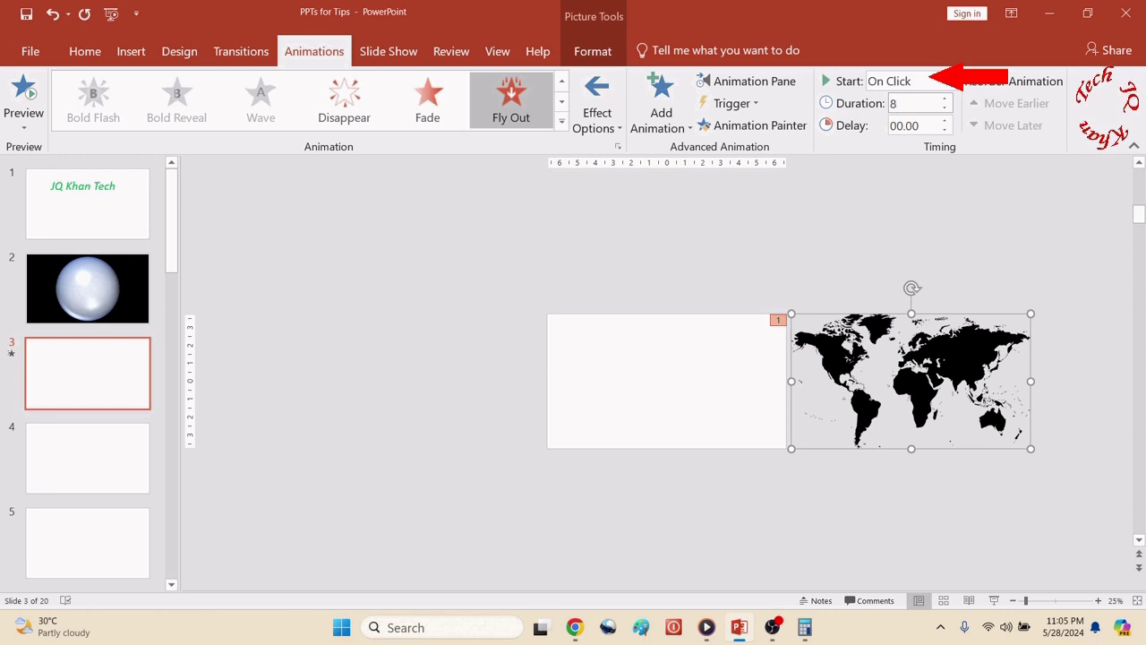
Confirm the 8-second duration and set the map animation to start With Previous
{"action": "key", "text": "Return"}
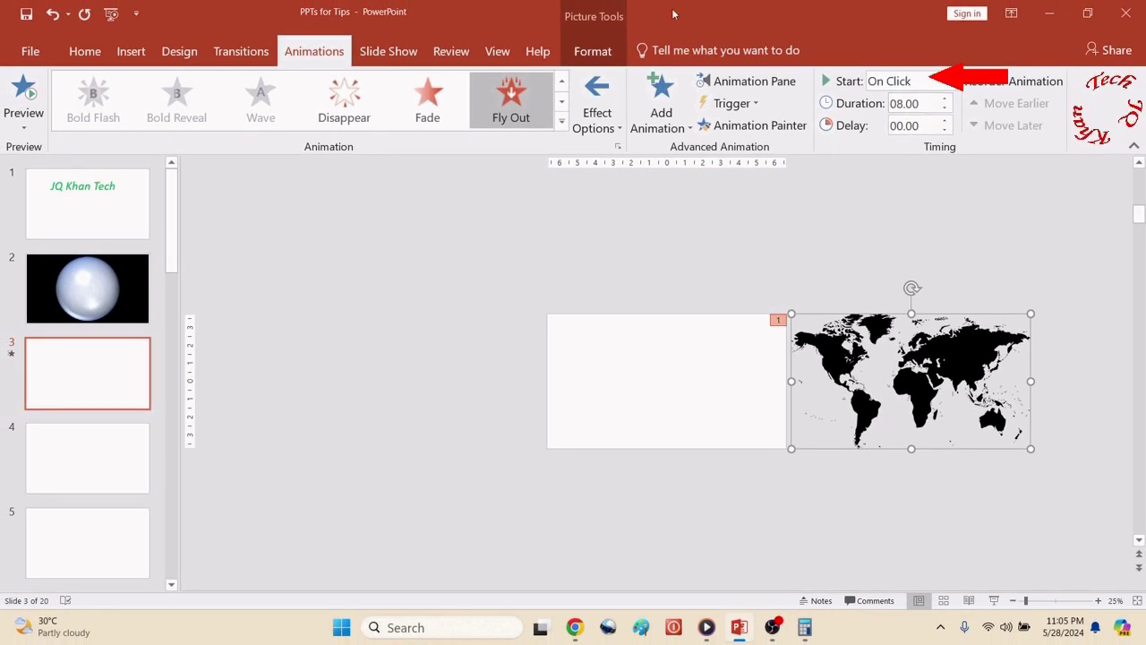
{"action": "left_click", "coordinate": [935, 81]}
{"action": "left_click", "coordinate": [925, 112]}
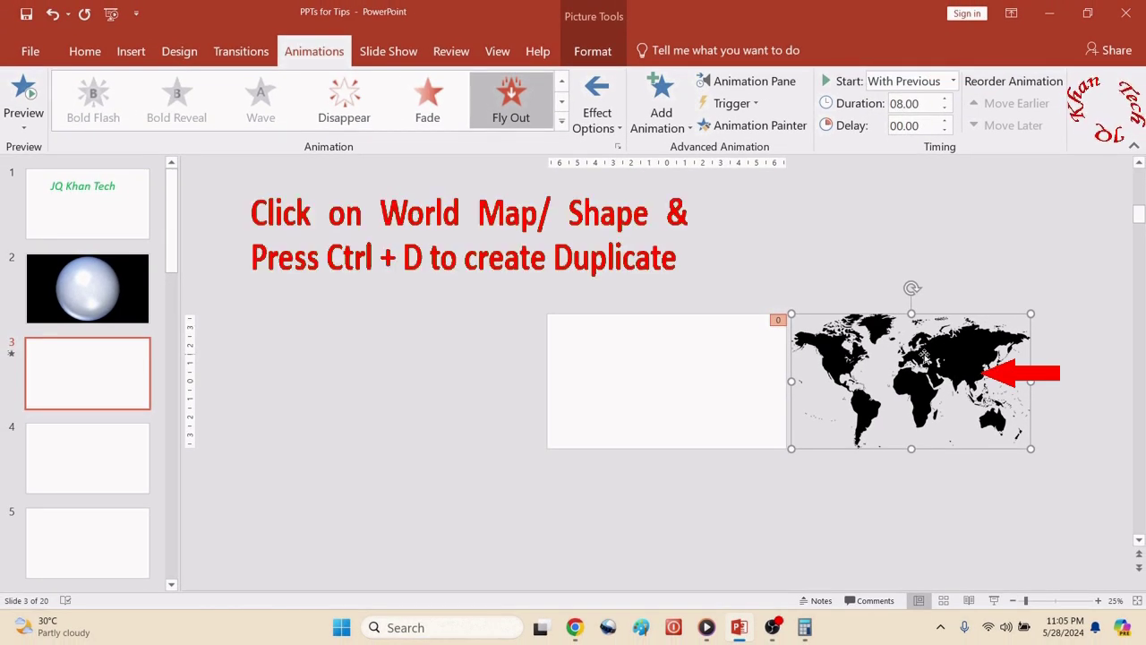
Duplicate the map with Ctrl+D, stack the copy over the original, and select both copies
{"action": "key", "text": "ctrl+d"}
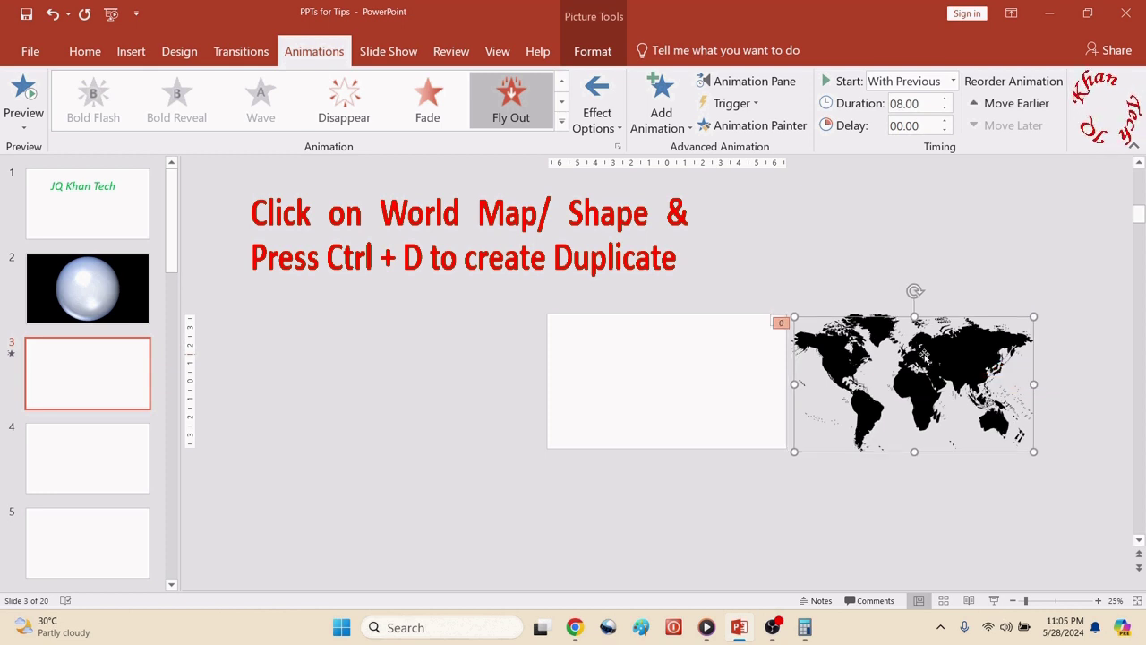
{"action": "left_click_drag", "start_coordinate": [914, 354], "coordinate": [910, 351]}
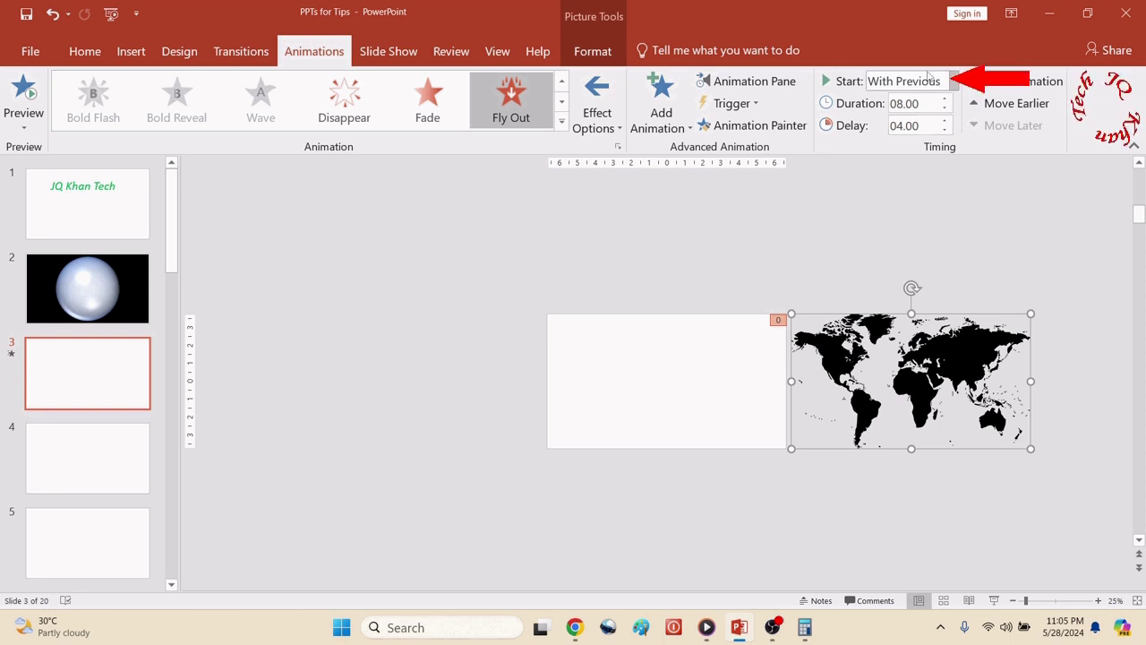
{"action": "left_click_drag", "start_coordinate": [700, 238], "coordinate": [1085, 504]}
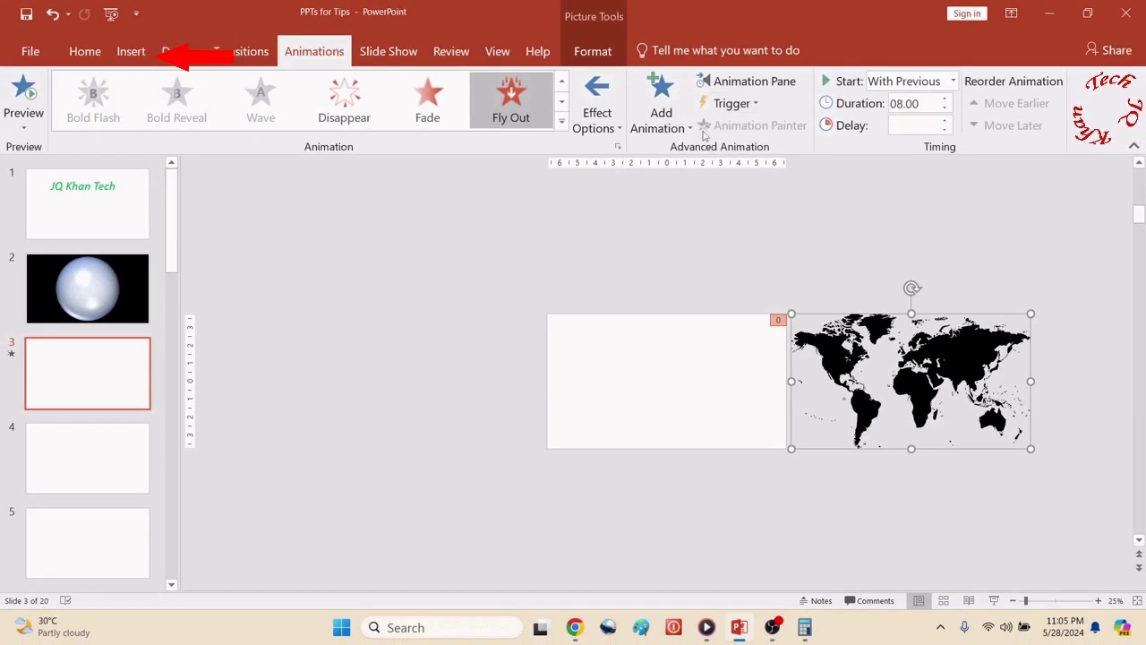
{"action": "left_click", "coordinate": [99, 54]}
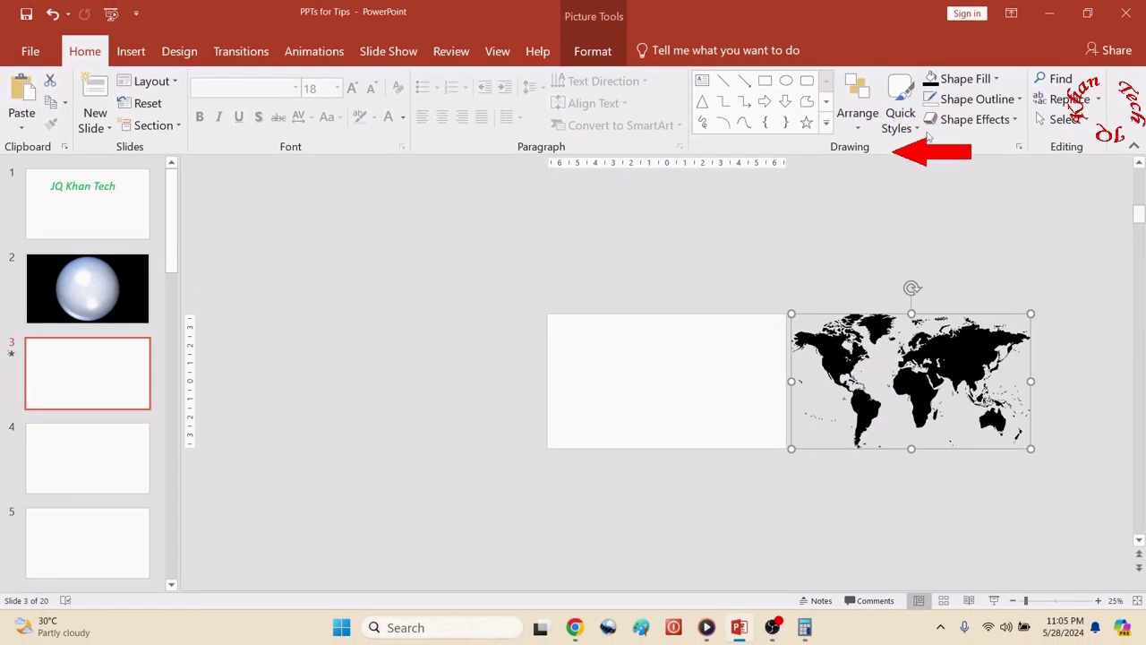
Apply Align Center and then Align Middle to the two selected map copies
{"action": "left_click", "coordinate": [861, 125]}
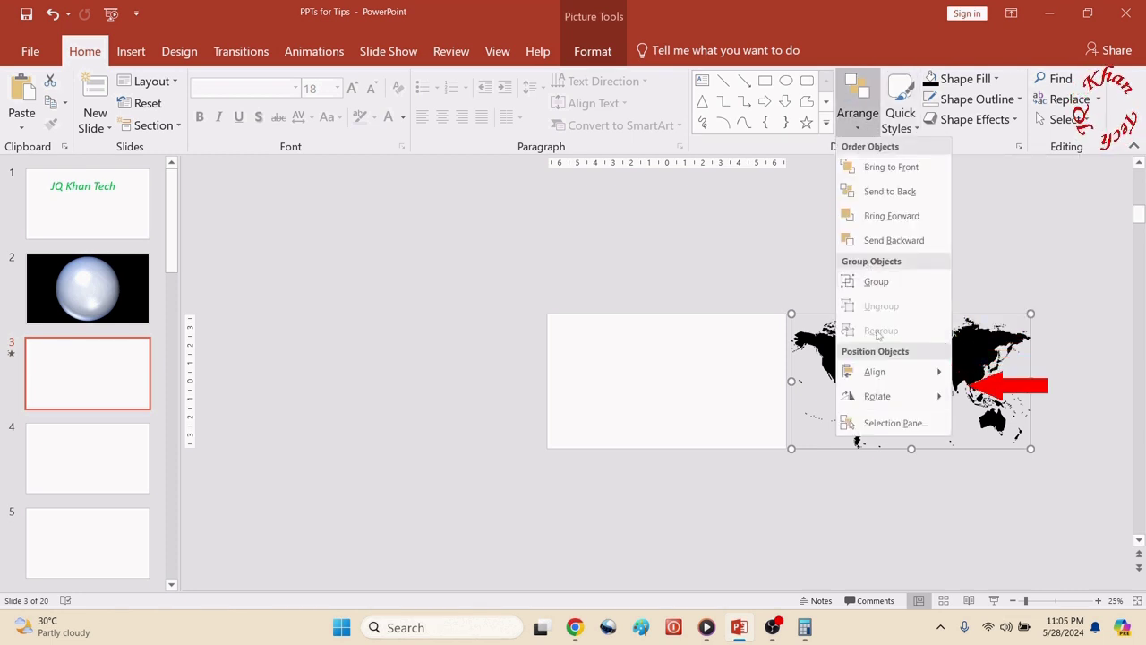
{"action": "mouse_move", "coordinate": [883, 372]}
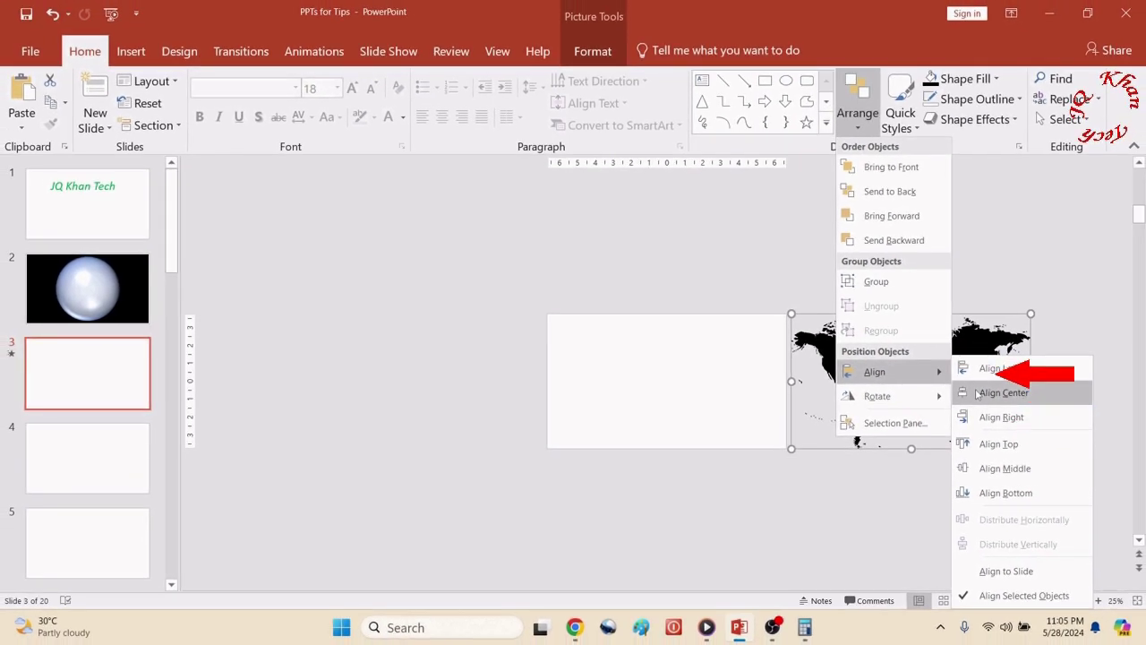
{"action": "left_click", "coordinate": [978, 394]}
{"action": "left_click", "coordinate": [858, 107]}
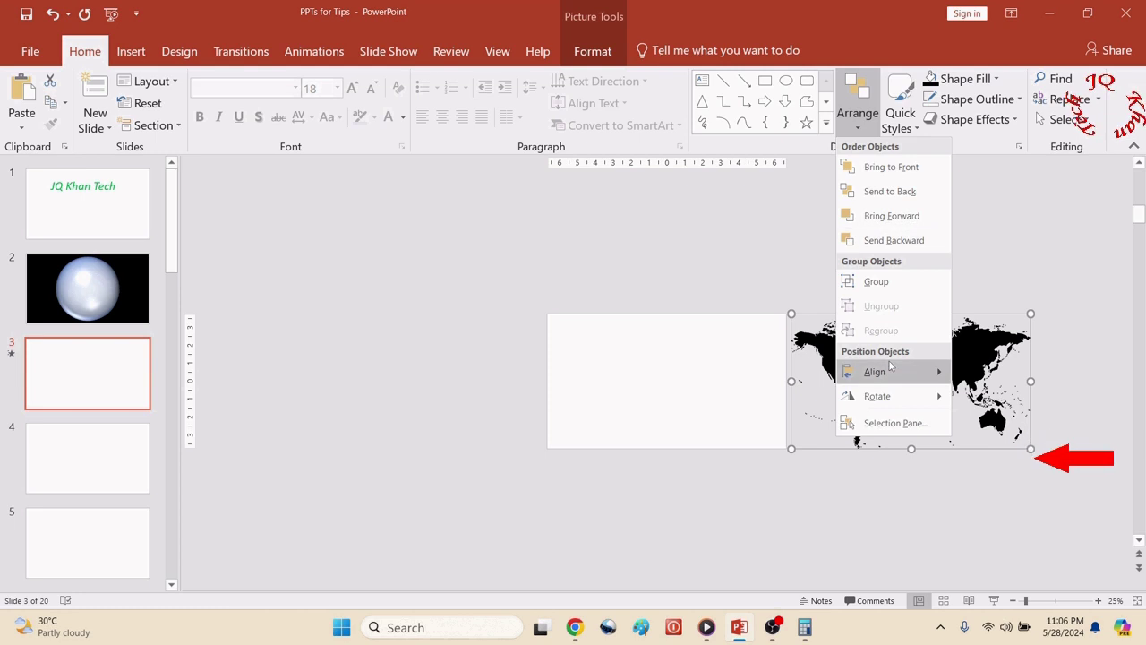
{"action": "mouse_move", "coordinate": [891, 367]}
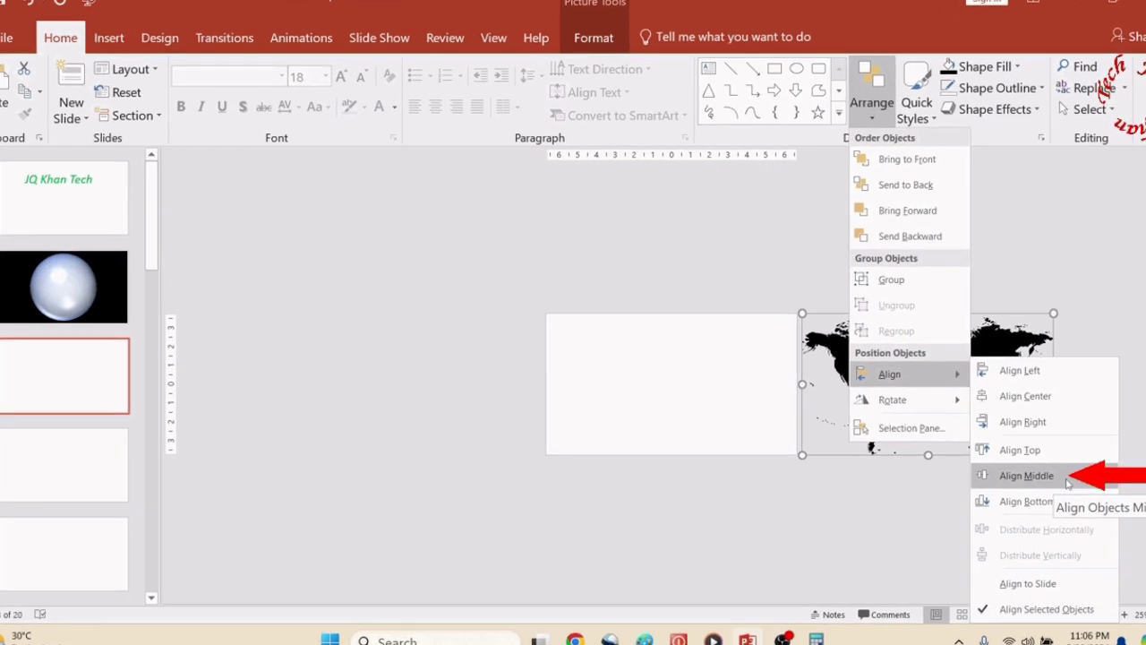
{"action": "left_click", "coordinate": [1005, 468]}
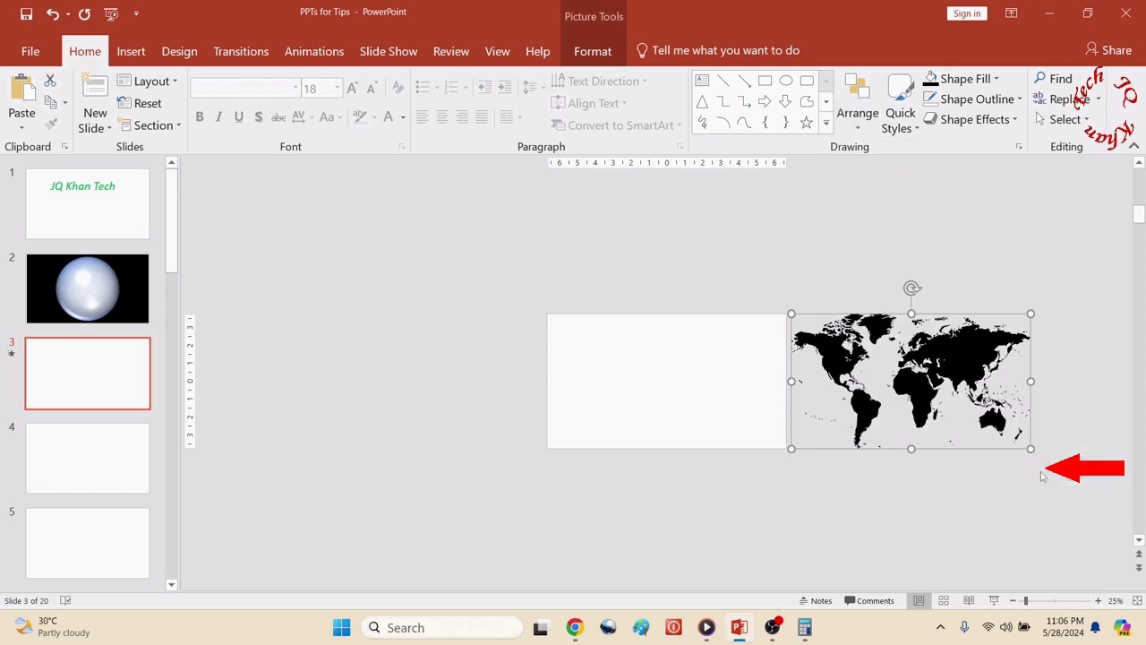
Deselect, reselect the stacked map copies, then click off them again
{"action": "left_click", "coordinate": [882, 506]}
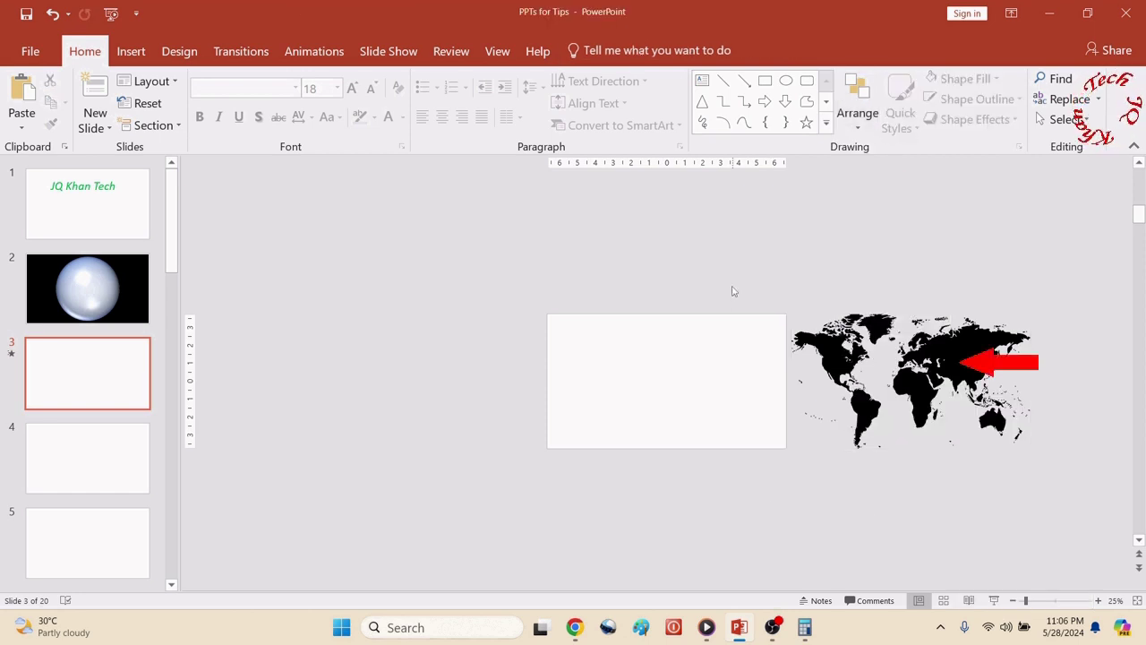
{"action": "left_click_drag", "start_coordinate": [727, 264], "coordinate": [1081, 534]}
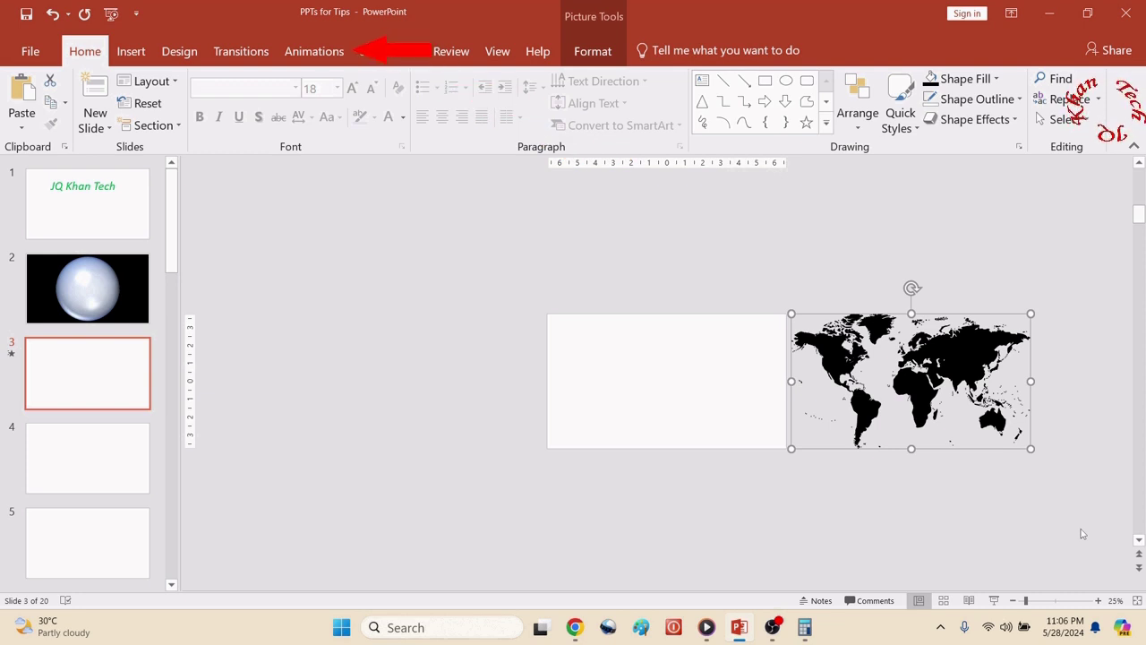
{"action": "left_click", "coordinate": [1010, 544]}
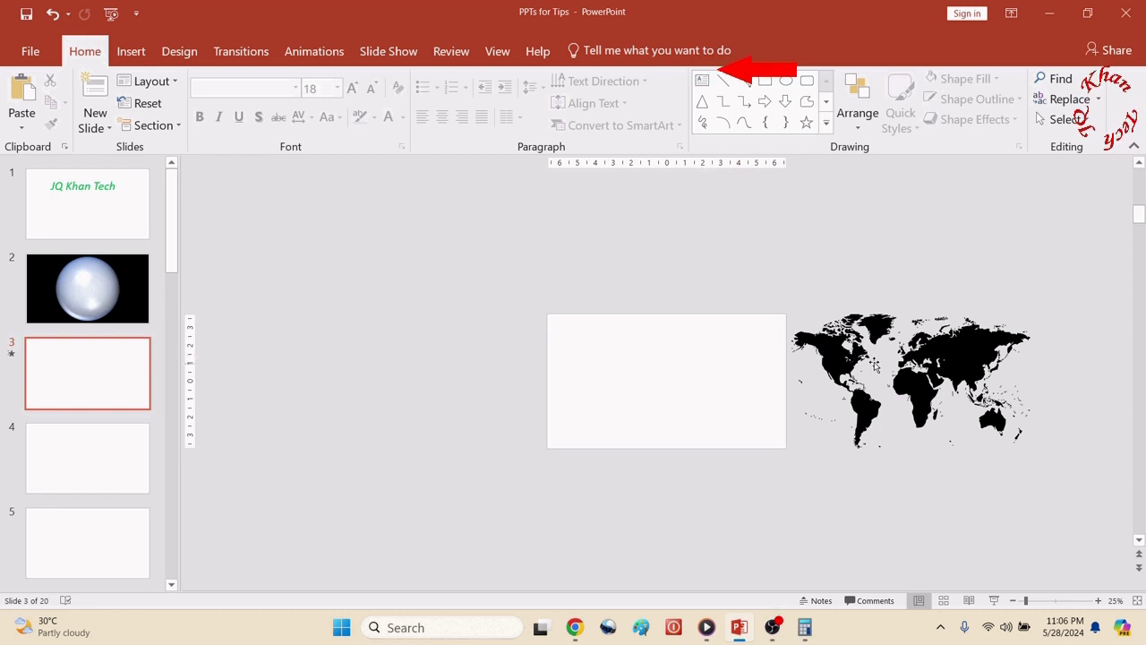
Open and widen the Animation Pane, then open the row menu for Picture 2
{"action": "left_click", "coordinate": [327, 53]}
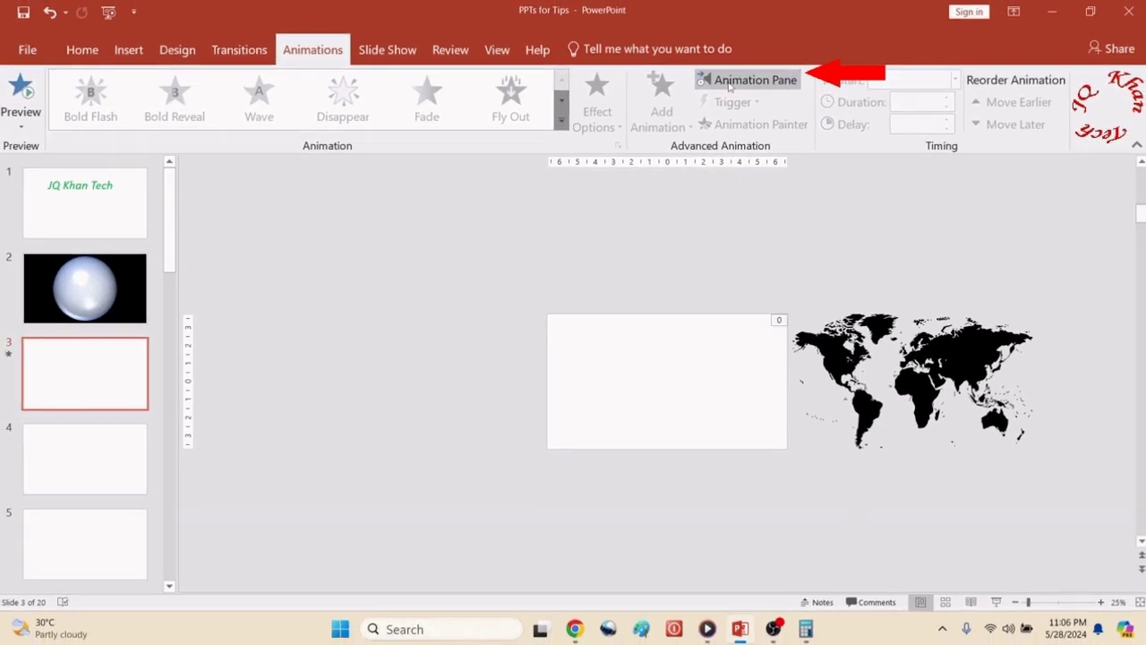
{"action": "left_click", "coordinate": [730, 82]}
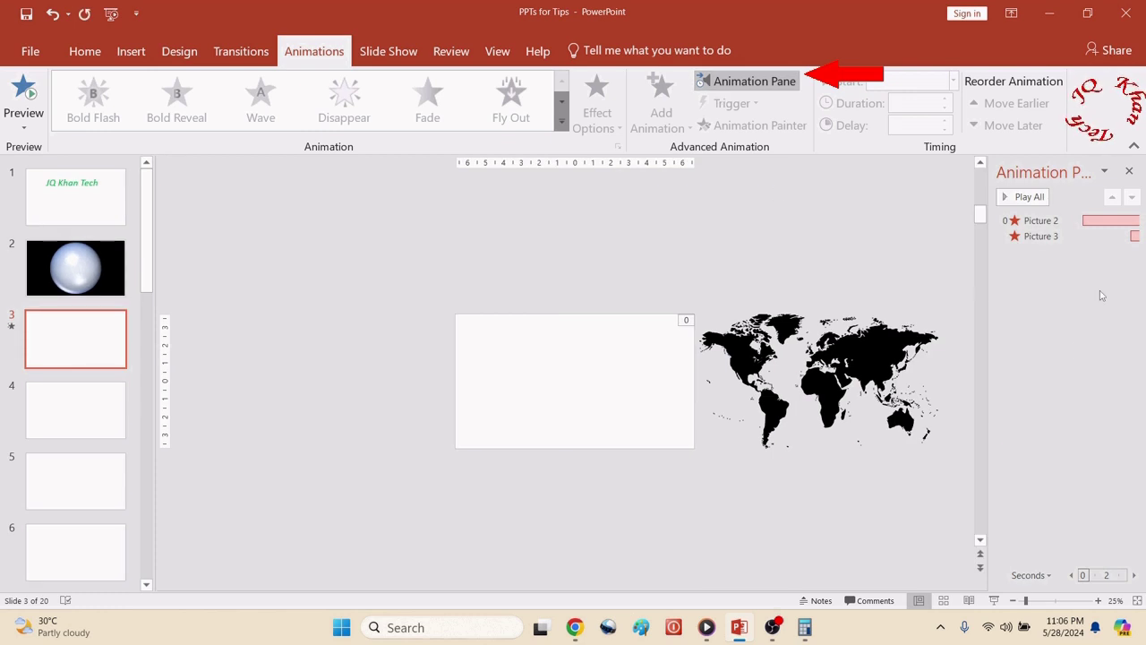
{"action": "left_click_drag", "start_coordinate": [987, 453], "coordinate": [847, 426]}
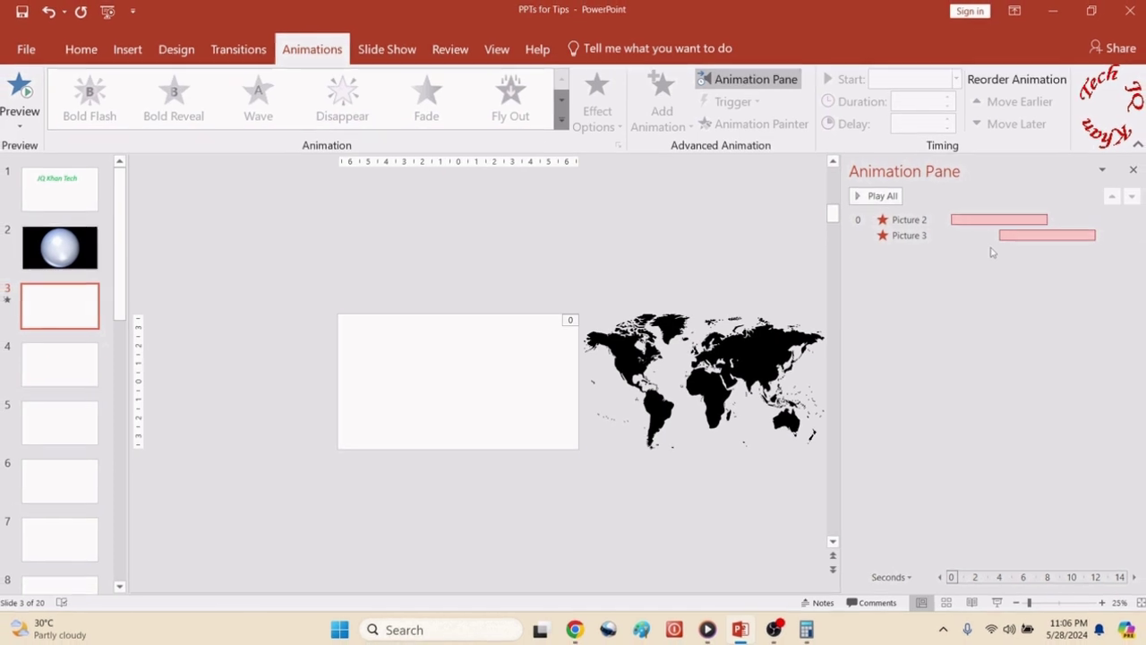
{"action": "left_click", "coordinate": [1044, 226]}
{"action": "left_click", "coordinate": [1128, 221]}
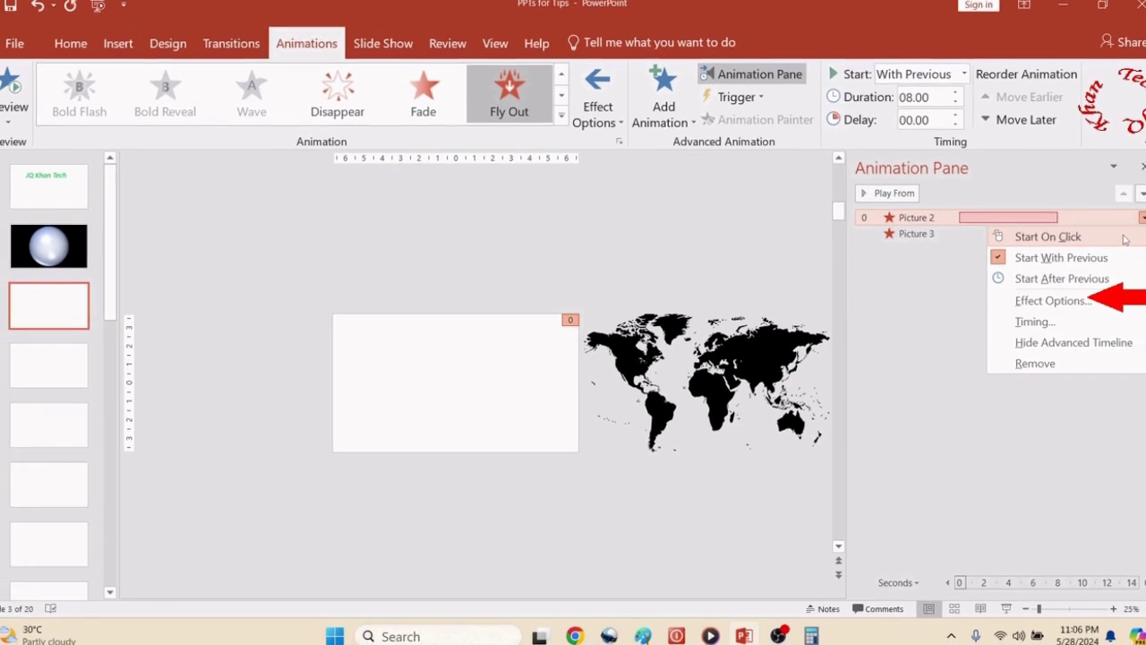
Set Picture 2's Fly Out timing to repeat 5 times, then stop the preview
{"action": "left_click", "coordinate": [1039, 322]}
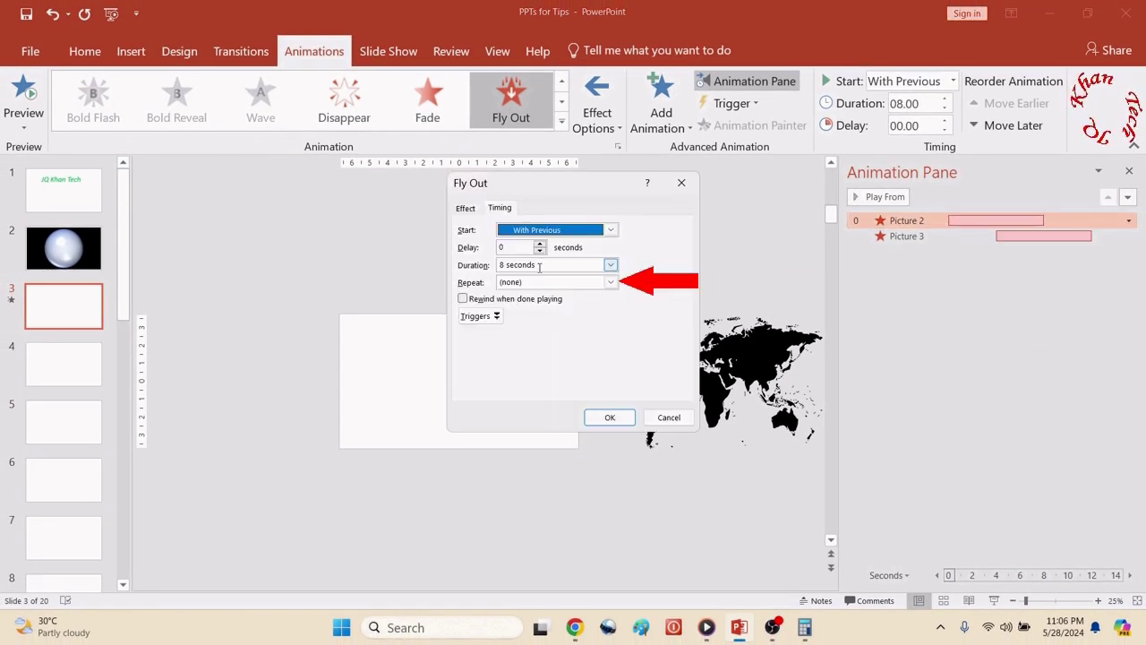
{"action": "left_click", "coordinate": [610, 282]}
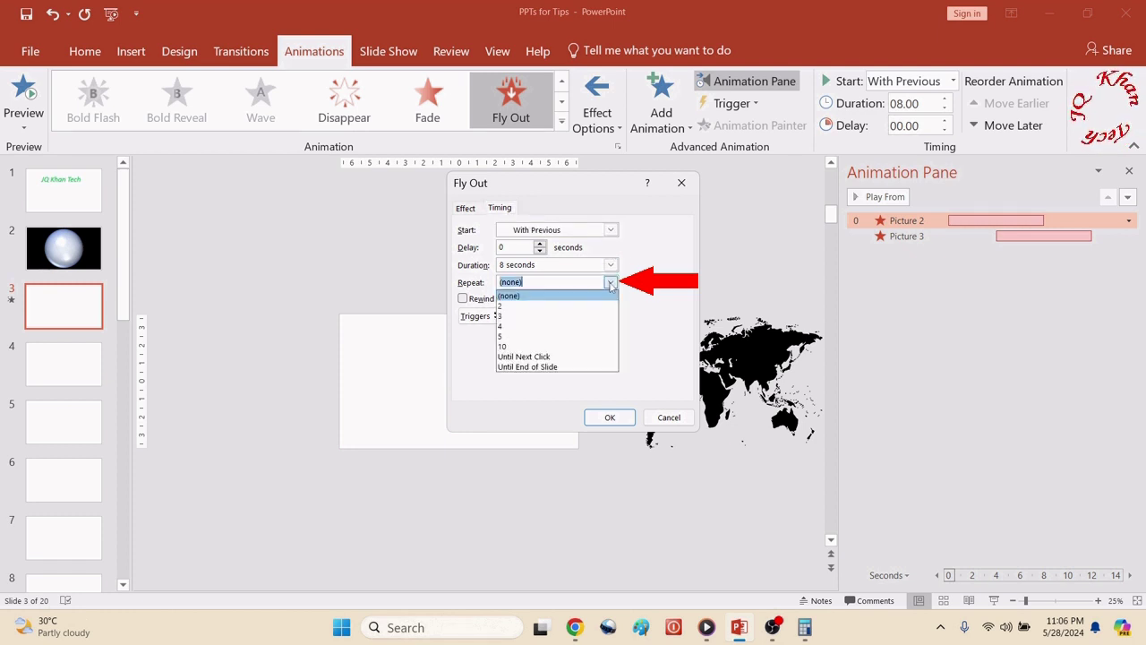
{"action": "left_click", "coordinate": [508, 336]}
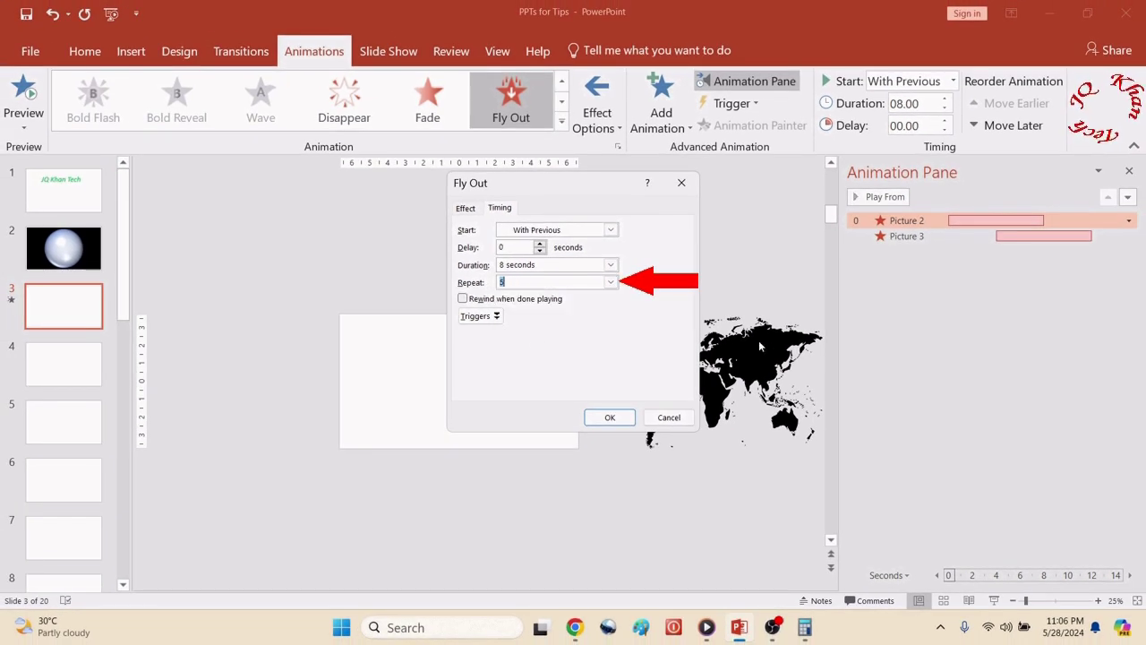
{"action": "left_click", "coordinate": [610, 418]}
{"action": "left_click", "coordinate": [862, 203]}
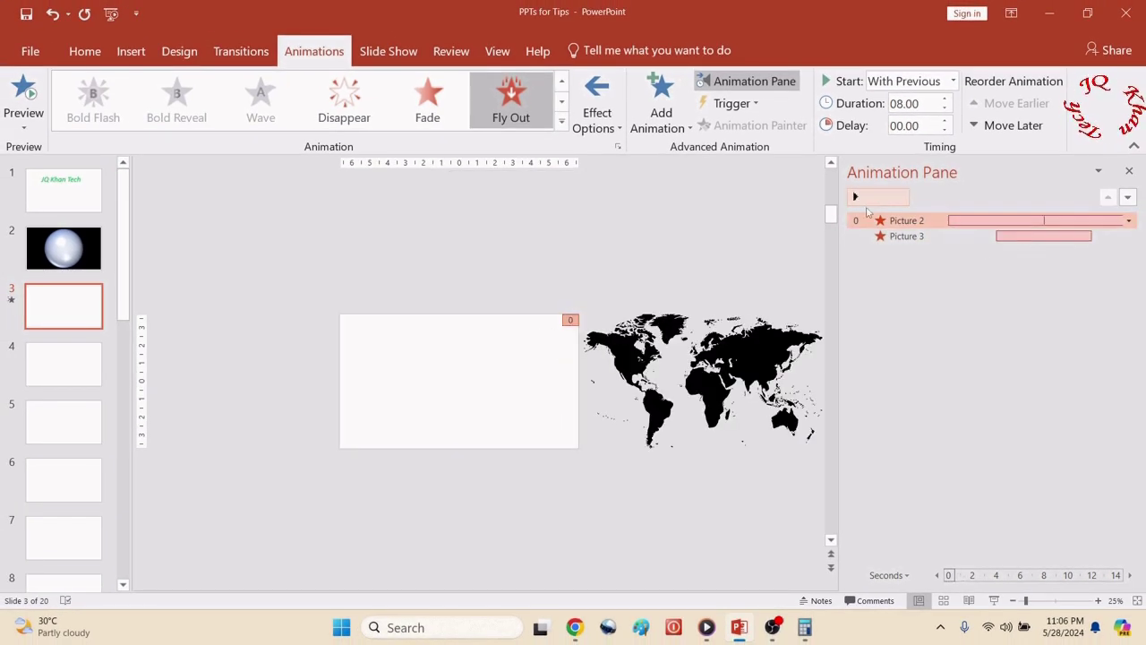
Give Picture 3's Fly Out an 8-second duration repeating 5 times in its Timing settings
{"action": "left_click", "coordinate": [1108, 236]}
{"action": "left_click", "coordinate": [1129, 236]}
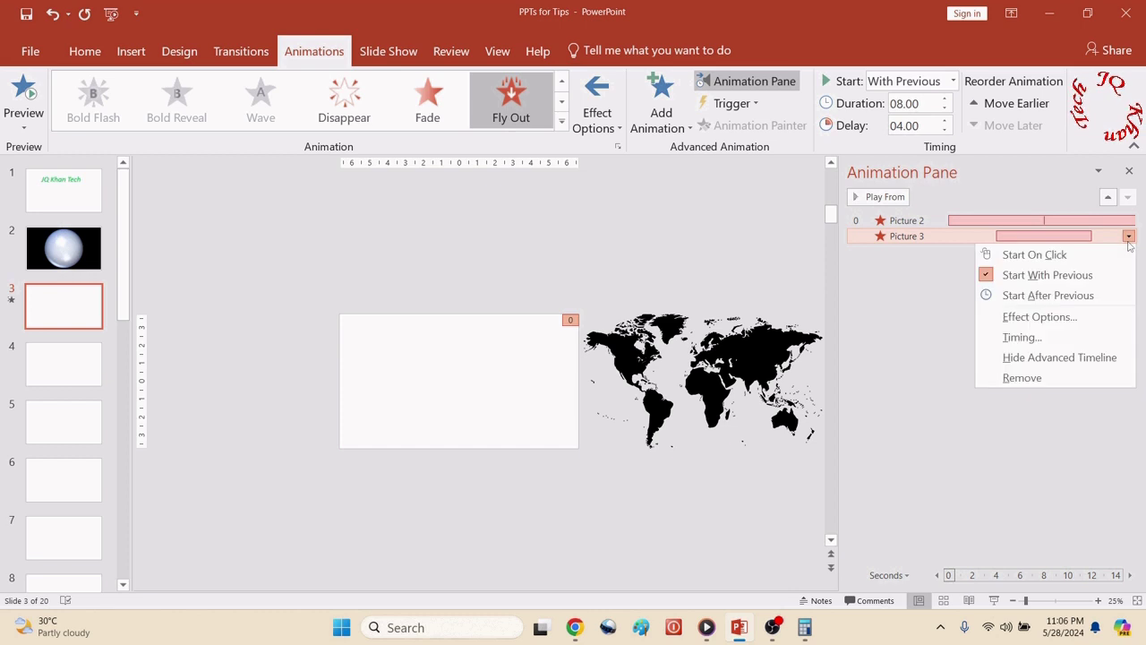
{"action": "left_click", "coordinate": [1053, 320]}
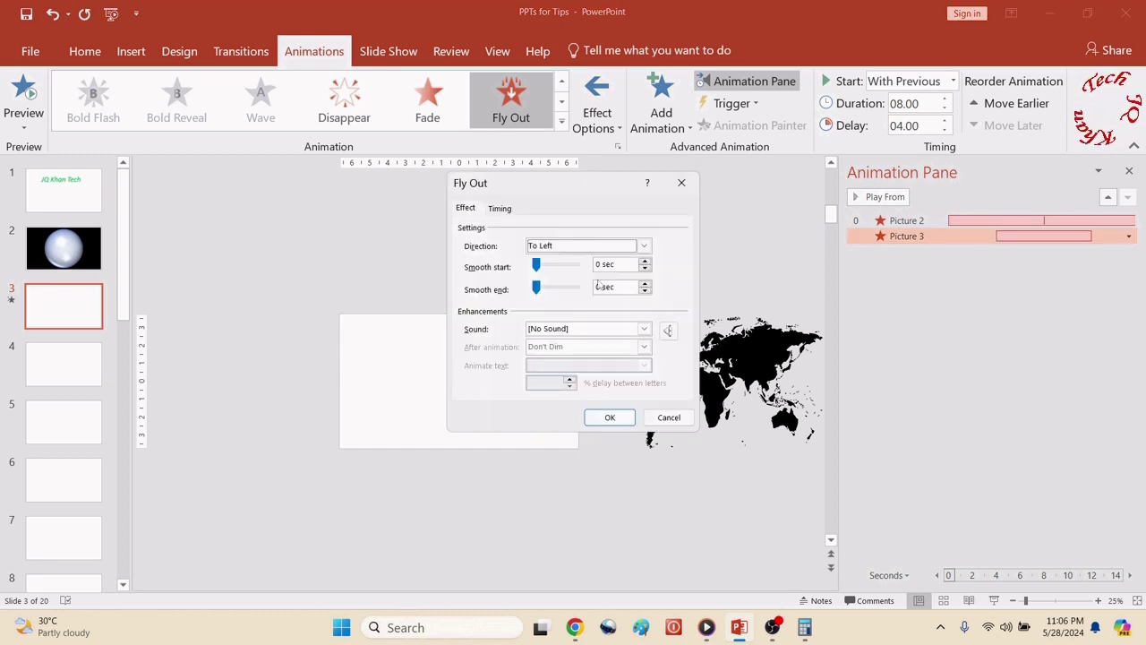
{"action": "left_click", "coordinate": [499, 208]}
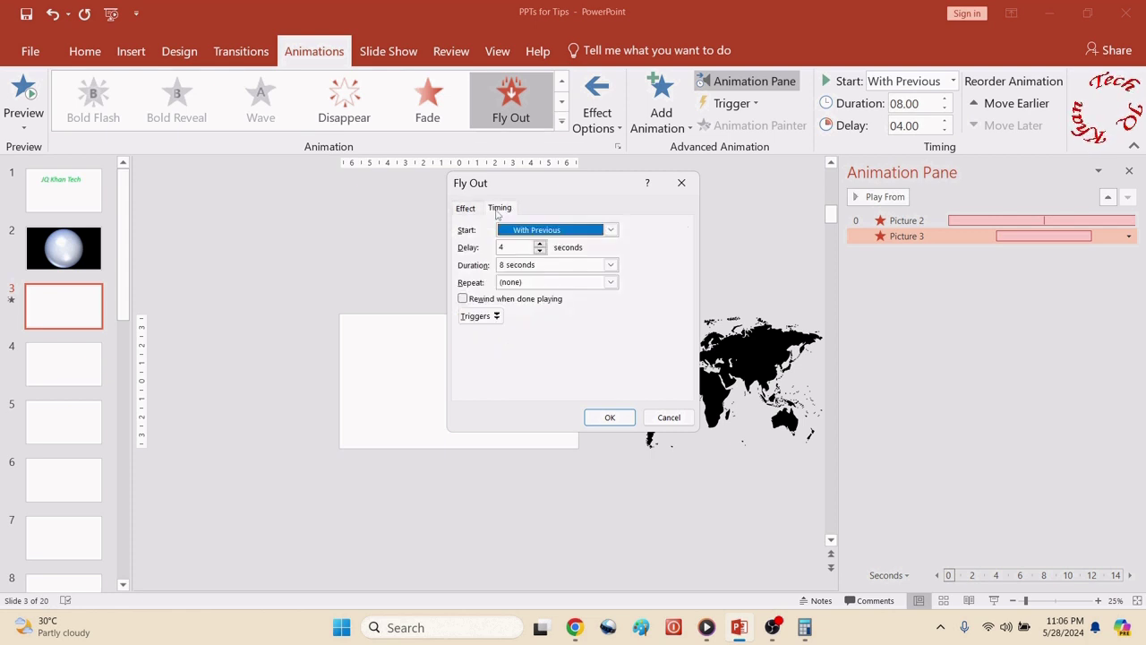
{"action": "left_click", "coordinate": [609, 266]}
{"action": "left_click", "coordinate": [610, 266]}
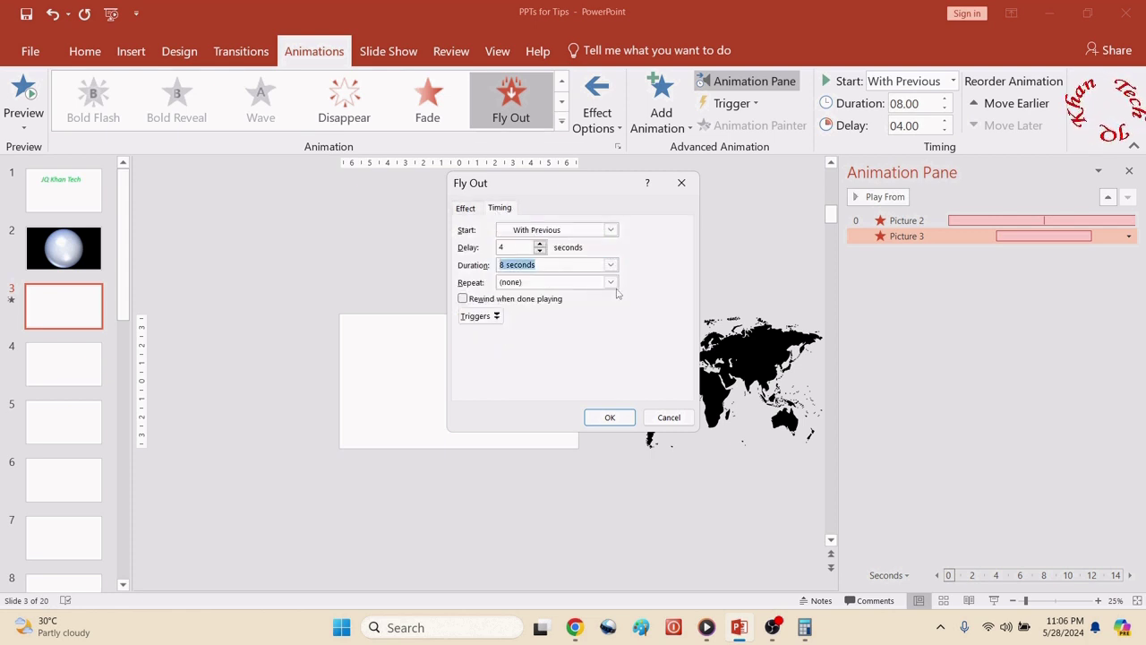
{"action": "left_click", "coordinate": [609, 282]}
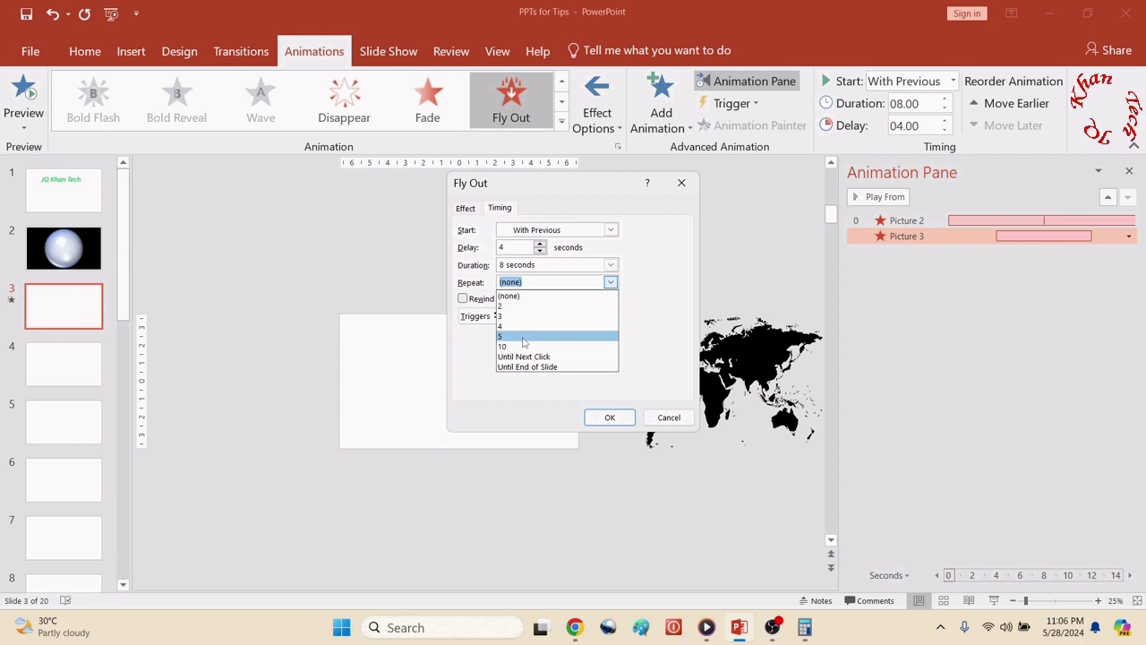
{"action": "left_click", "coordinate": [524, 335]}
{"action": "left_click", "coordinate": [597, 418]}
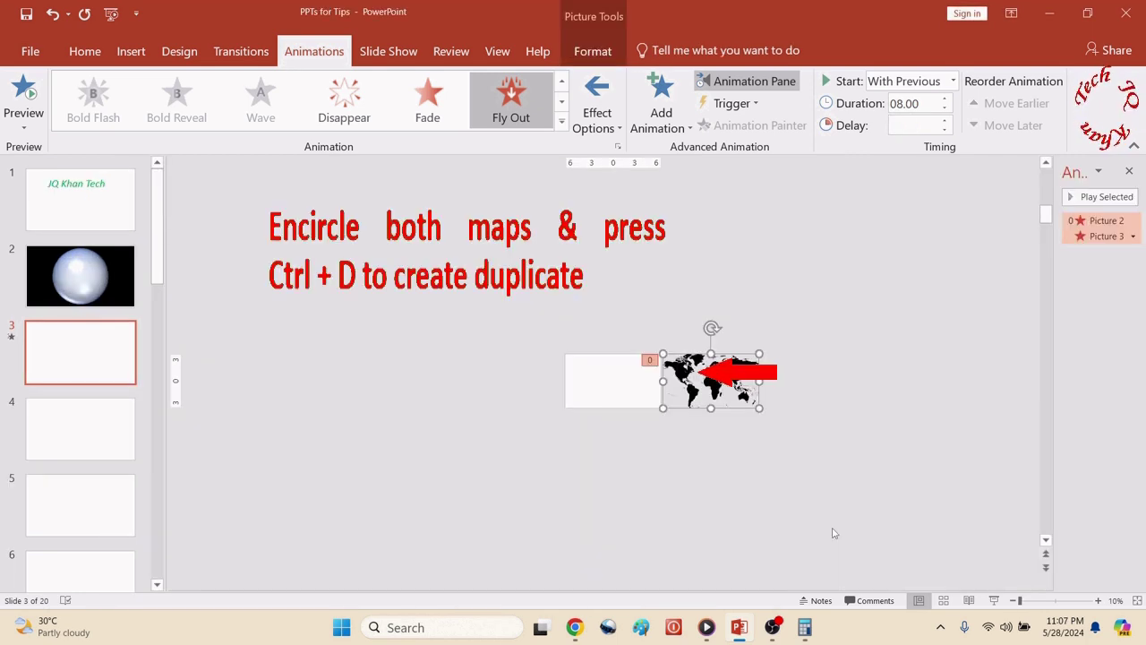
Duplicate both maps and nudge the copies left of the central box with arrow keys
{"action": "key", "text": "ctrl+d"}
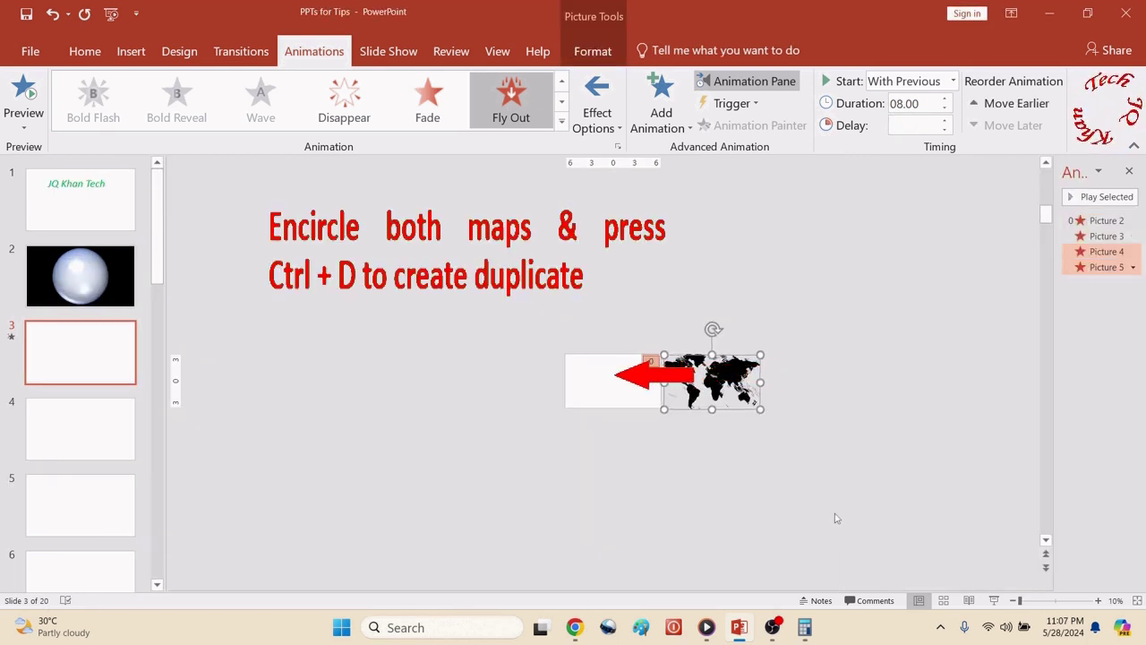
{"action": "key", "text": "Left"}
{"action": "key", "text": "Left"}
{"action": "key", "text": "Left"}
{"action": "key", "text": "Left"}
{"action": "key", "text": "Left"}
{"action": "key", "text": "Left"}
{"action": "key", "text": "Left"}
{"action": "key", "text": "Left"}
{"action": "key", "text": "Left"}
{"action": "key", "text": "Left"}
{"action": "key", "text": "Left"}
{"action": "key", "text": "Left"}
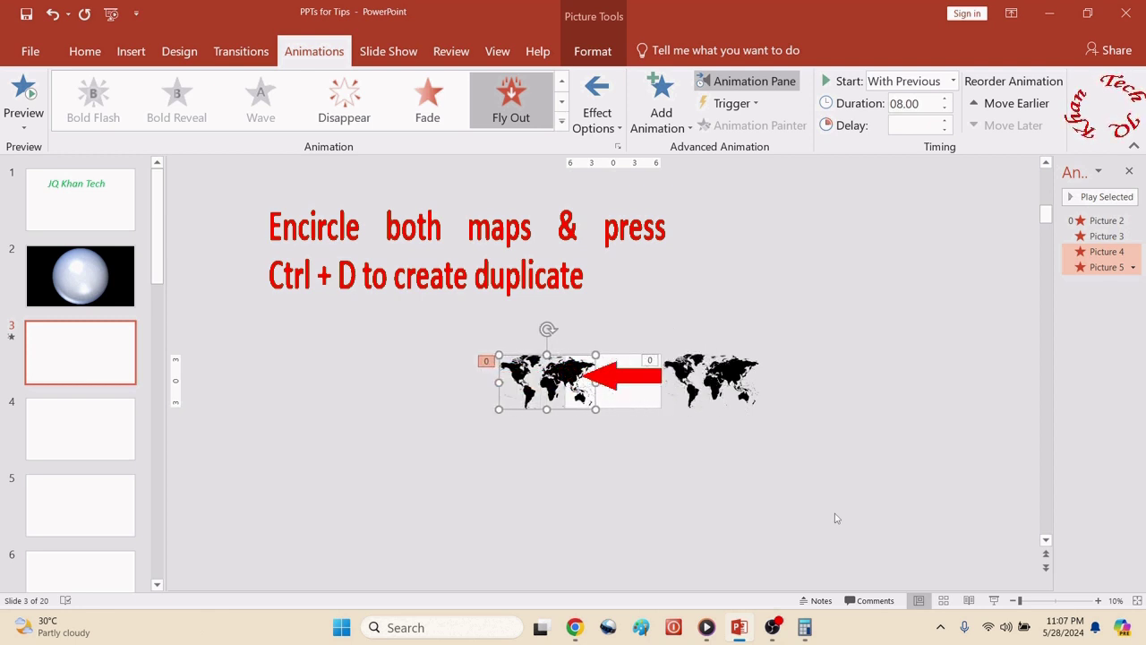
{"action": "key", "text": "Left"}
{"action": "key", "text": "Left"}
{"action": "key", "text": "Left"}
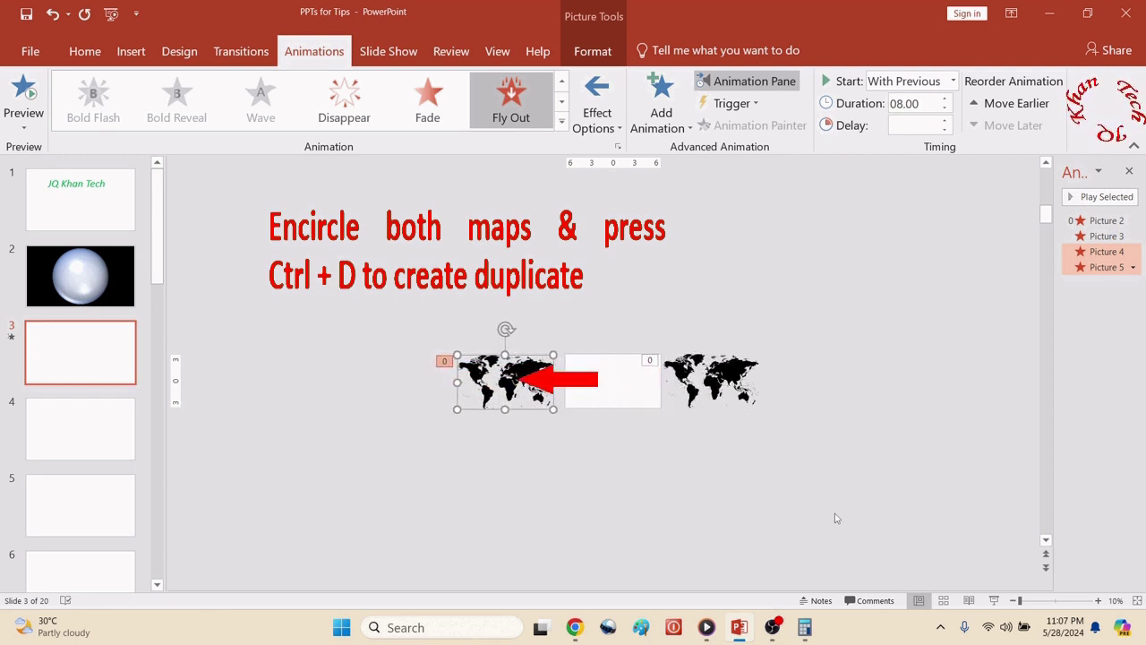
{"action": "key", "text": "ctrl+Right"}
{"action": "key", "text": "ctrl+Right"}
{"action": "key", "text": "ctrl+Right"}
{"action": "key", "text": "ctrl+Right"}
{"action": "key", "text": "ctrl+Right"}
{"action": "key", "text": "ctrl+Right"}
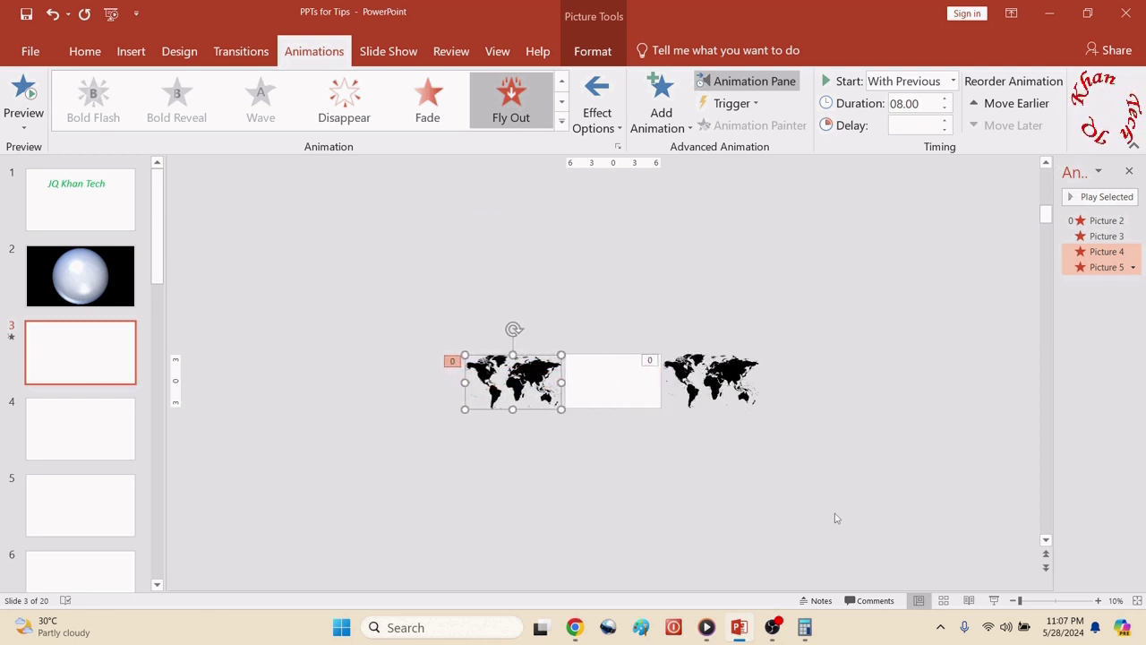
{"action": "key", "text": "ctrl+Right"}
{"action": "key", "text": "ctrl+Right"}
{"action": "key", "text": "ctrl+Right"}
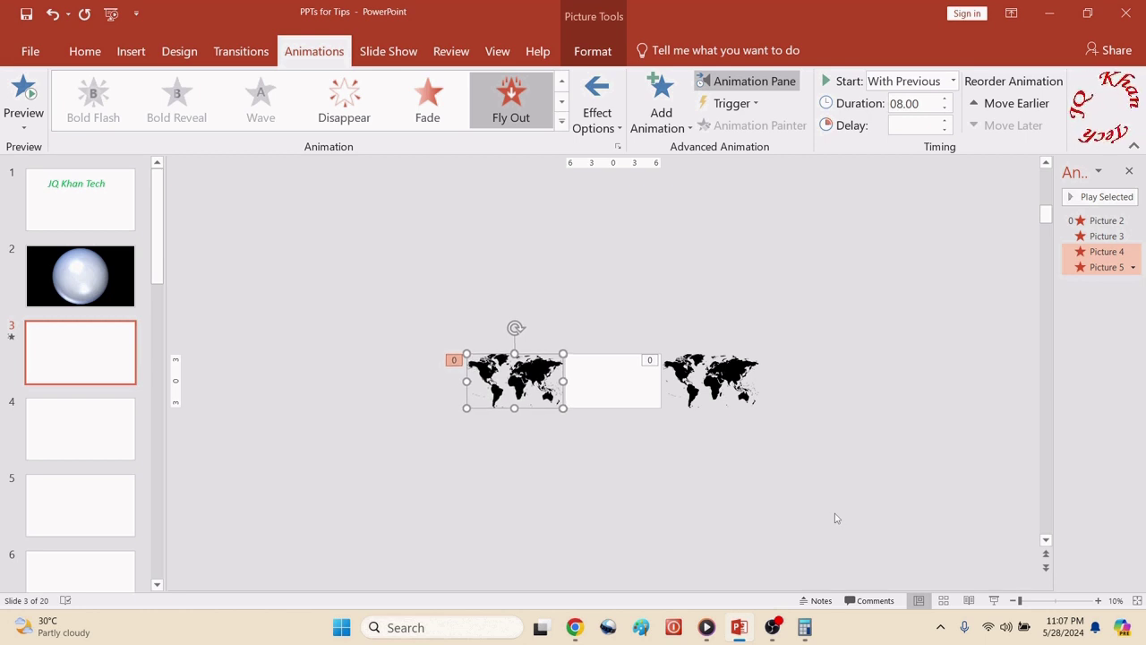
{"action": "left_click", "coordinate": [681, 523]}
Set the left map's Fly Out direction to To Right
{"action": "scroll", "coordinate": [679, 550], "scroll_direction": "up", "scroll_amount": 2}
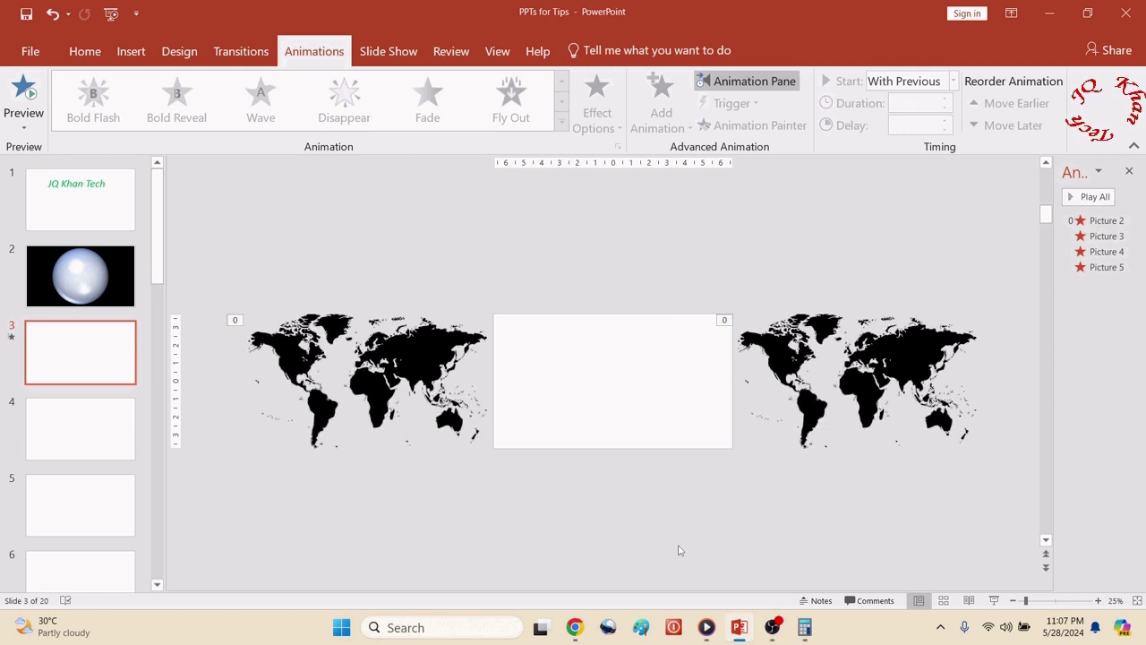
{"action": "left_click", "coordinate": [394, 369]}
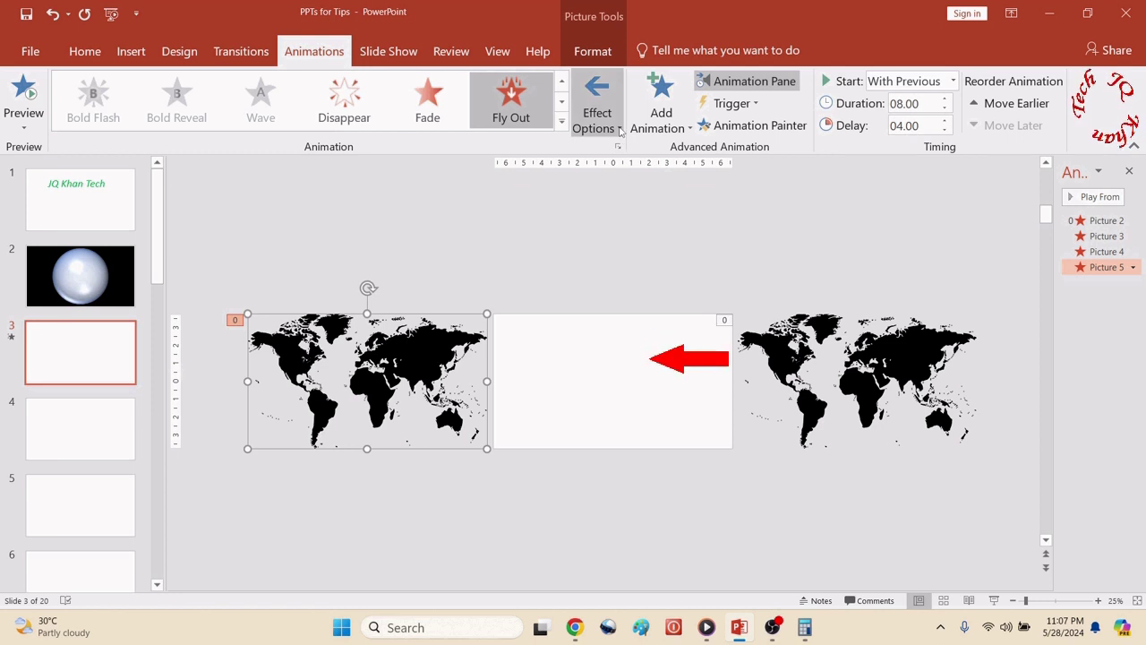
{"action": "left_click", "coordinate": [620, 131]}
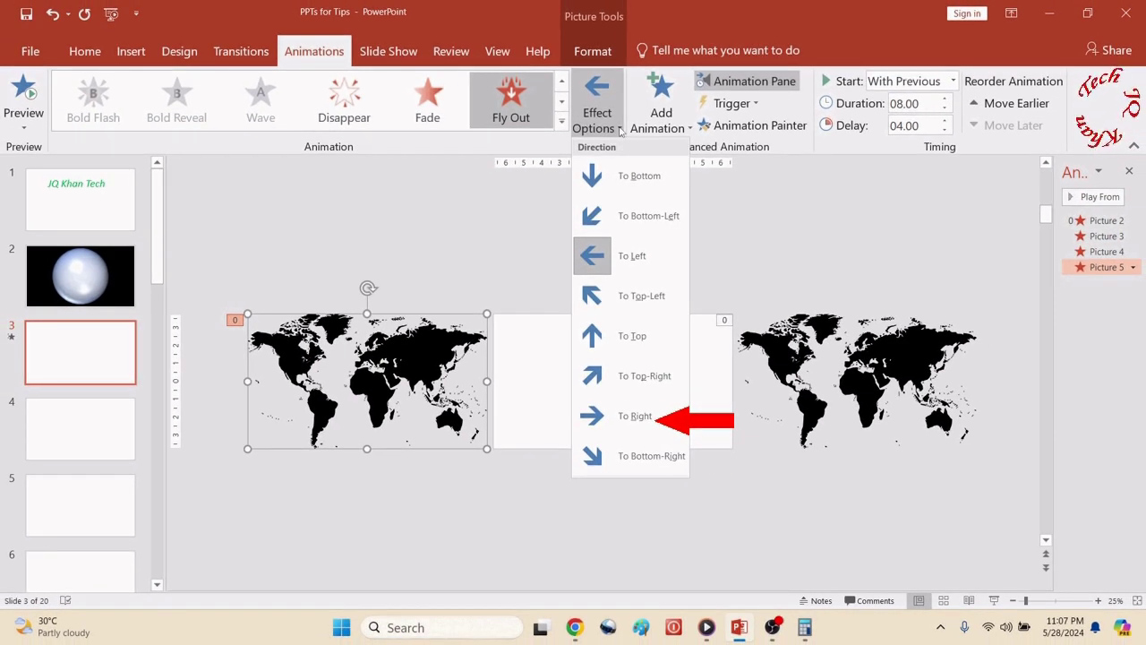
{"action": "left_click", "coordinate": [622, 427]}
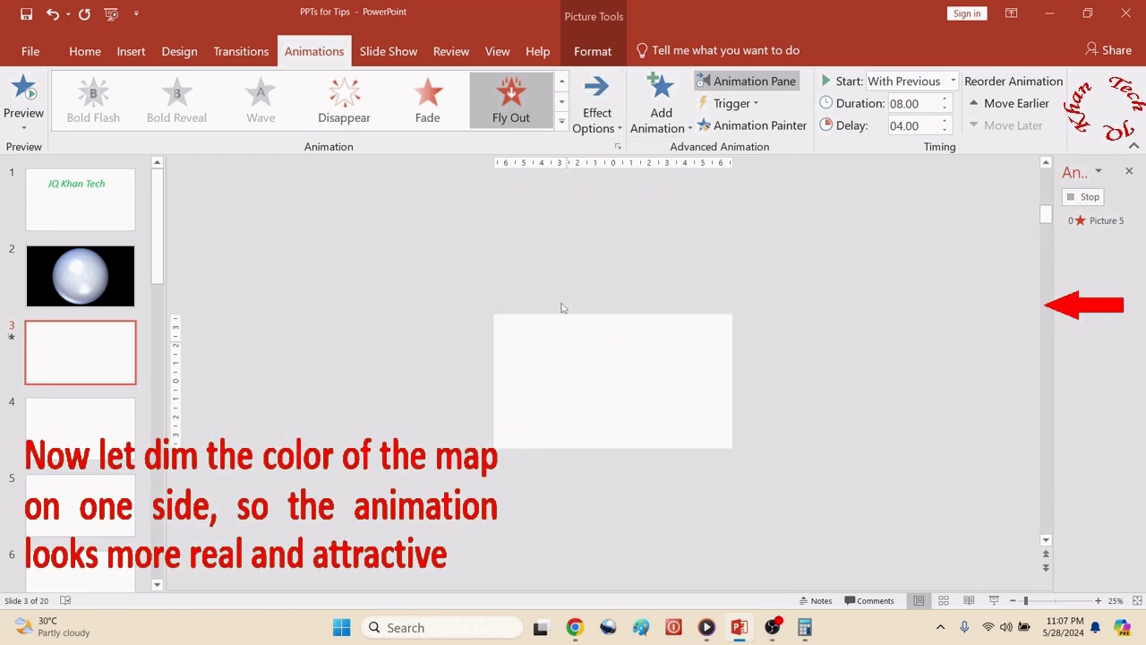
Give the left map the grey Photocopy artistic effect and send it behind its black duplicate
{"action": "left_click", "coordinate": [85, 51]}
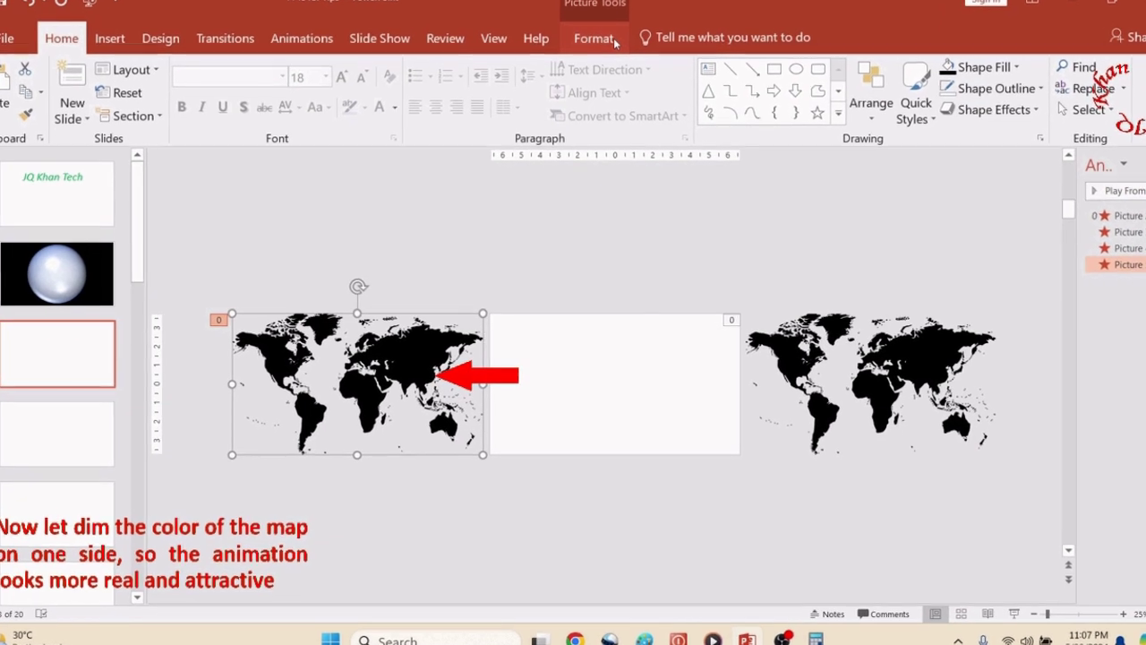
{"action": "left_click", "coordinate": [609, 40]}
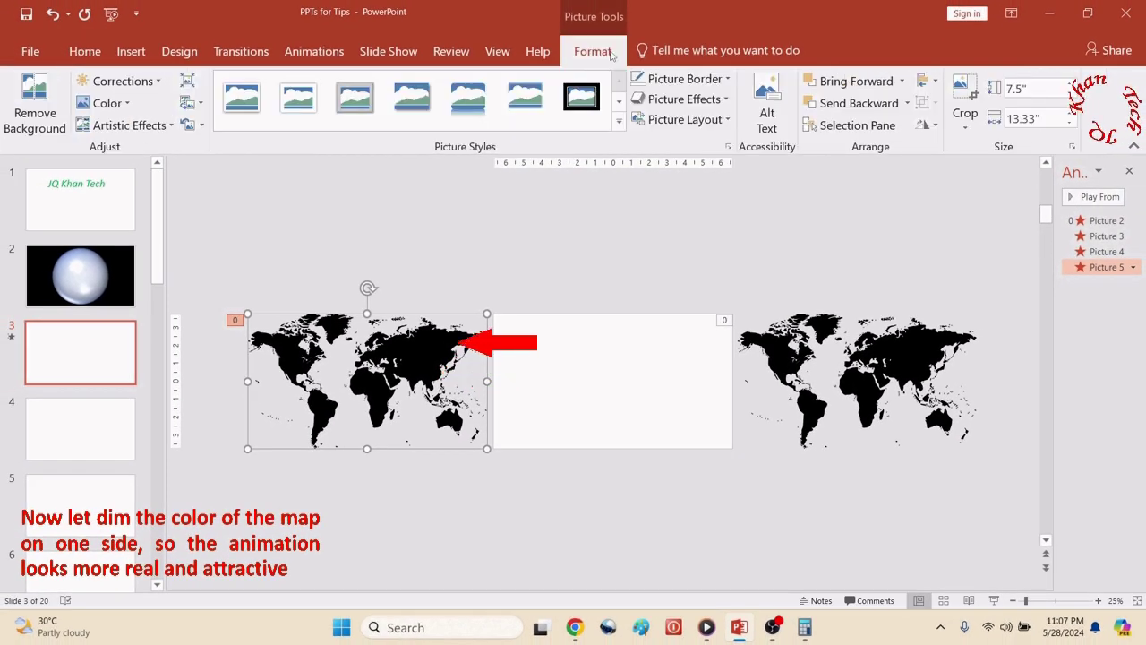
{"action": "left_click", "coordinate": [135, 125]}
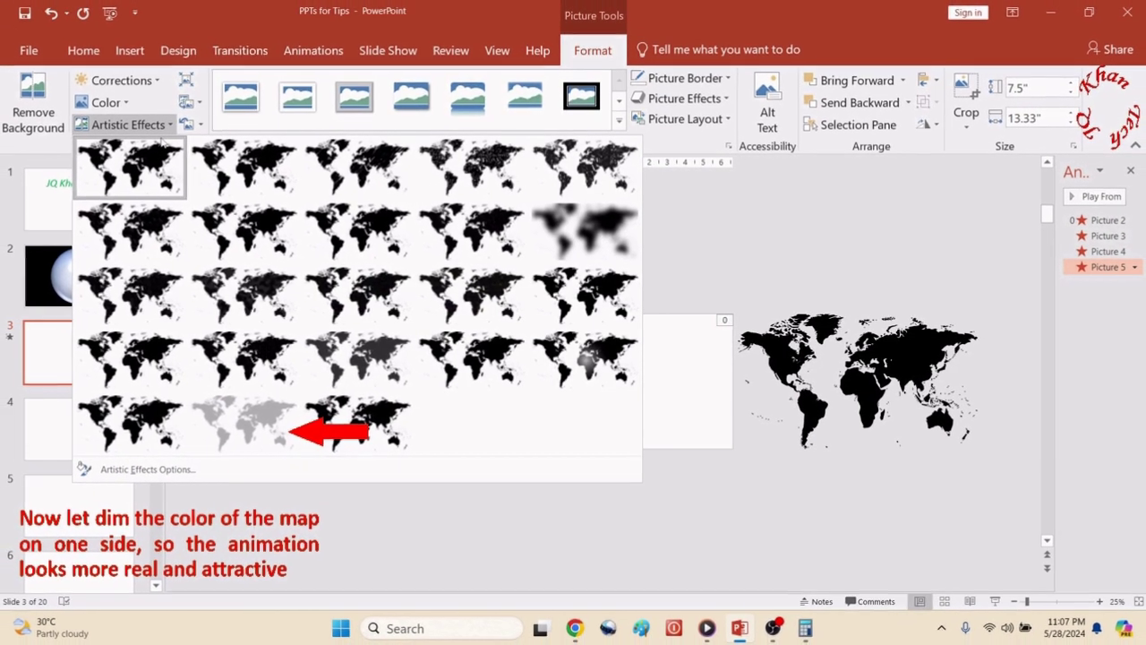
{"action": "left_click", "coordinate": [248, 409]}
{"action": "left_click", "coordinate": [340, 550]}
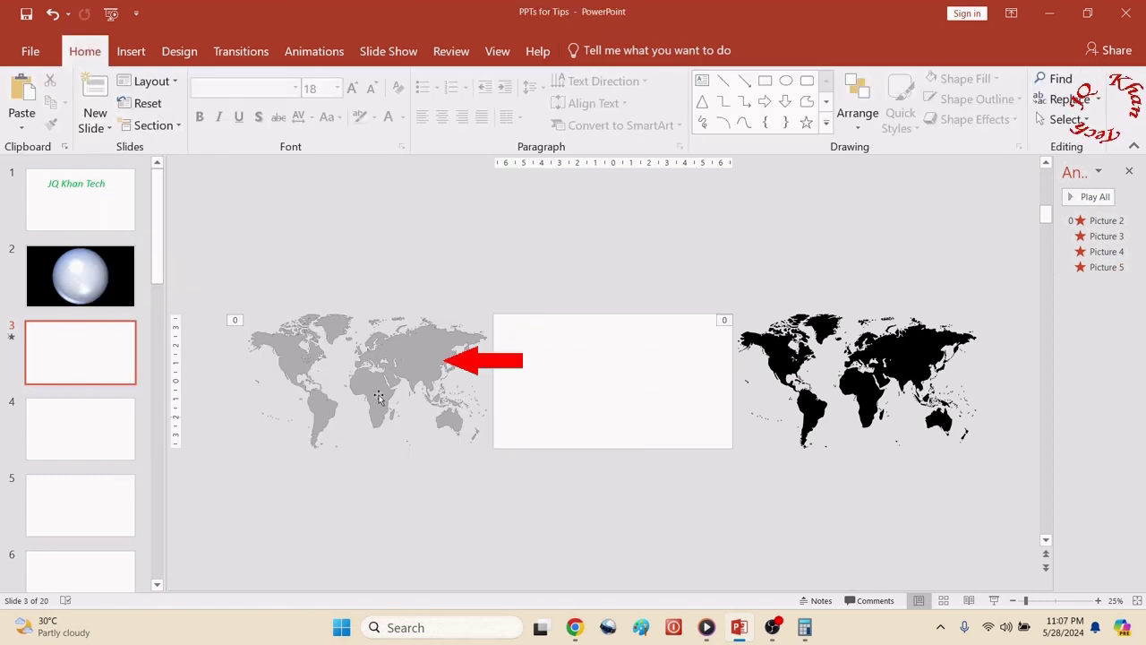
{"action": "right_click", "coordinate": [377, 383]}
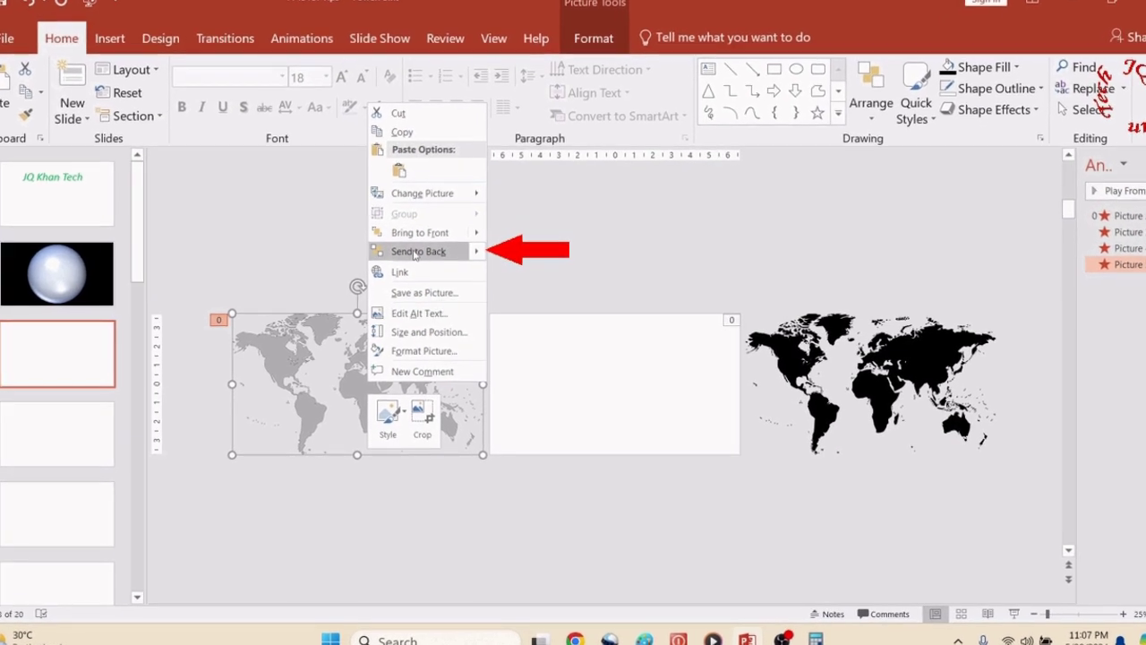
{"action": "left_click", "coordinate": [418, 252]}
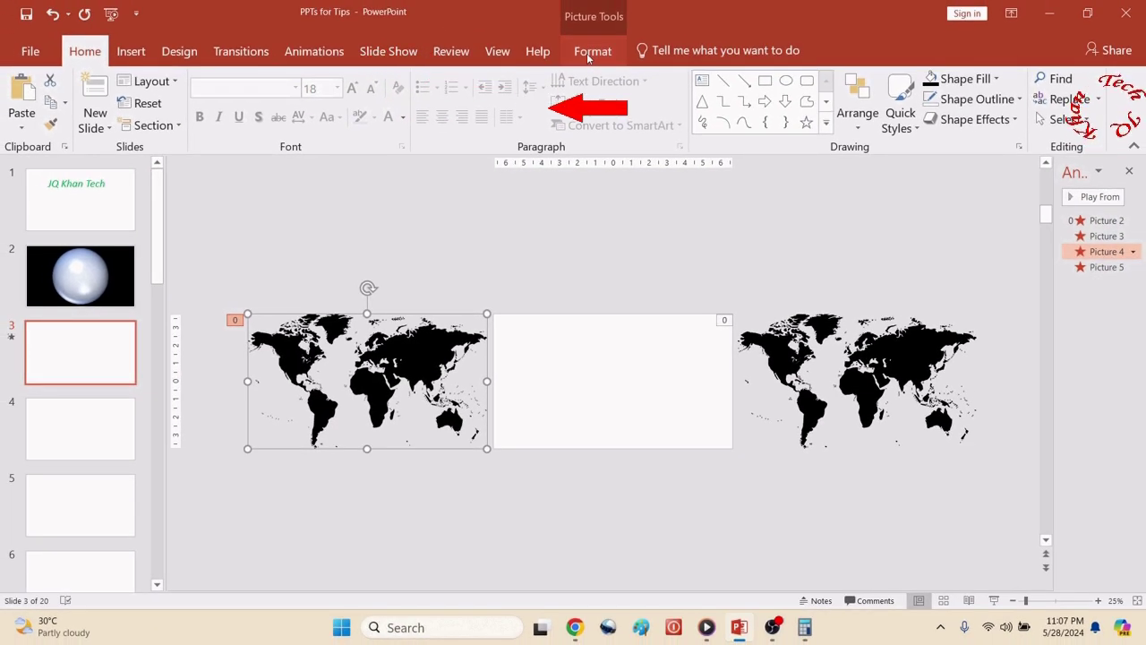
Set the front left map's Fly Out direction to To Right
{"action": "left_click", "coordinate": [314, 51]}
{"action": "left_click", "coordinate": [620, 130]}
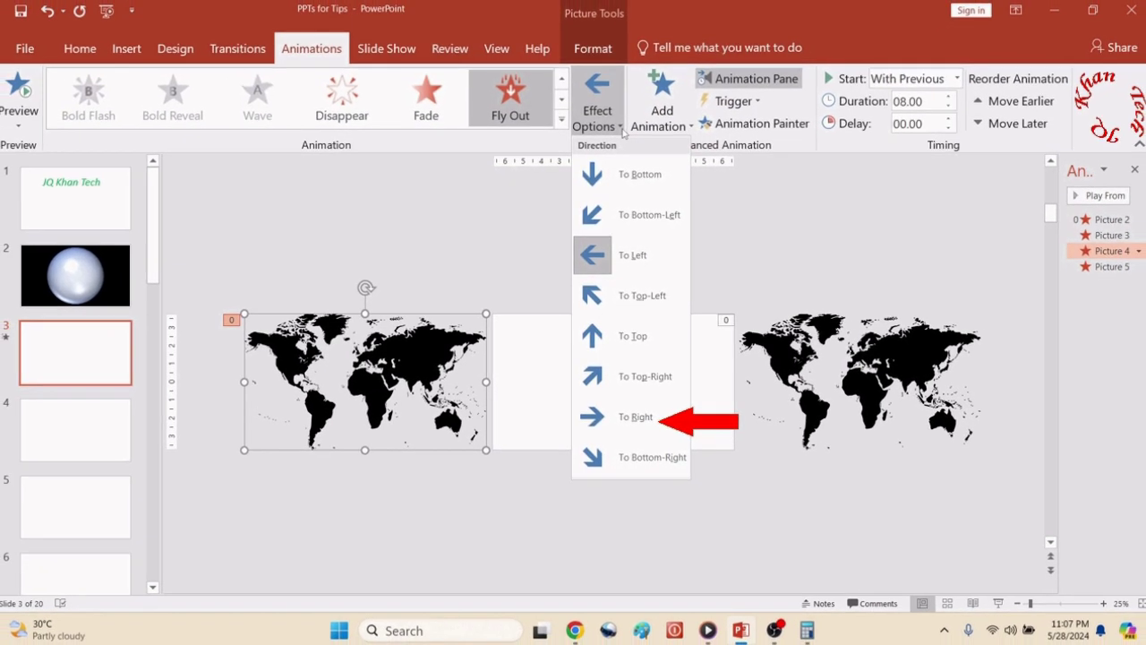
{"action": "left_click", "coordinate": [635, 415]}
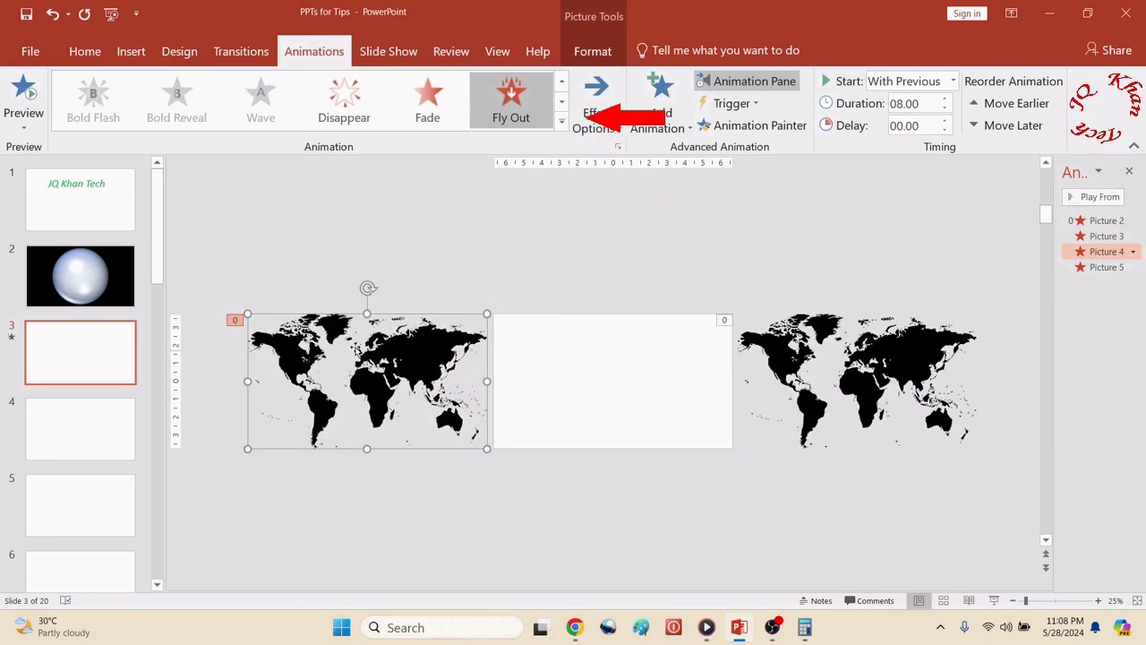
Apply the washed-out grey artistic effect to the front left map
{"action": "left_click", "coordinate": [606, 52]}
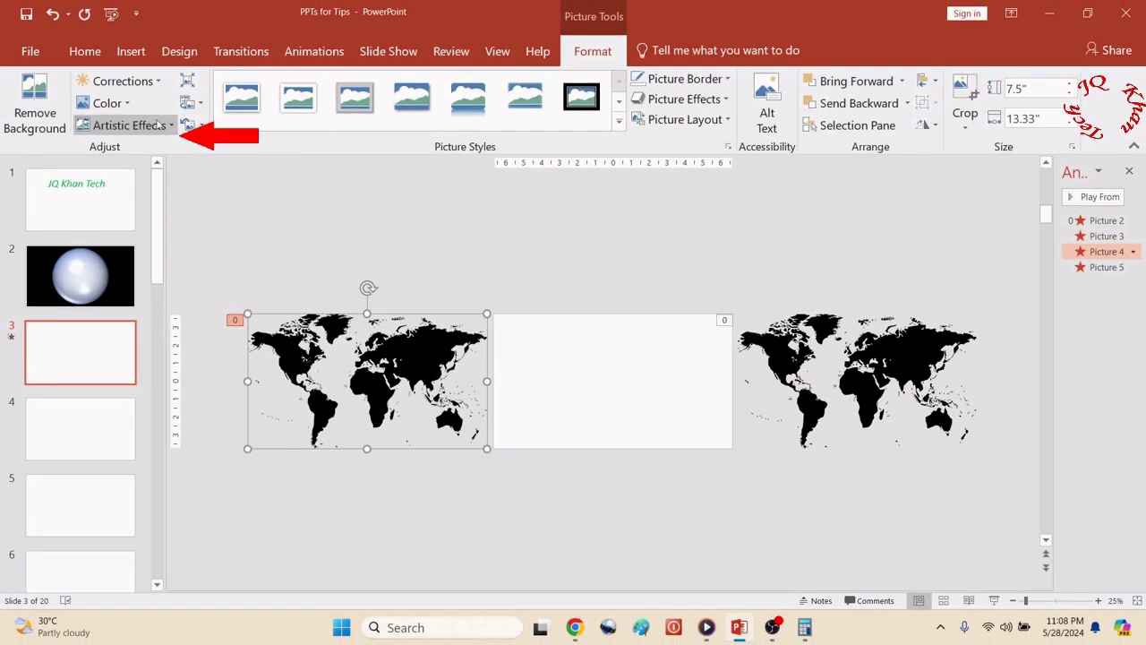
{"action": "left_click", "coordinate": [170, 126]}
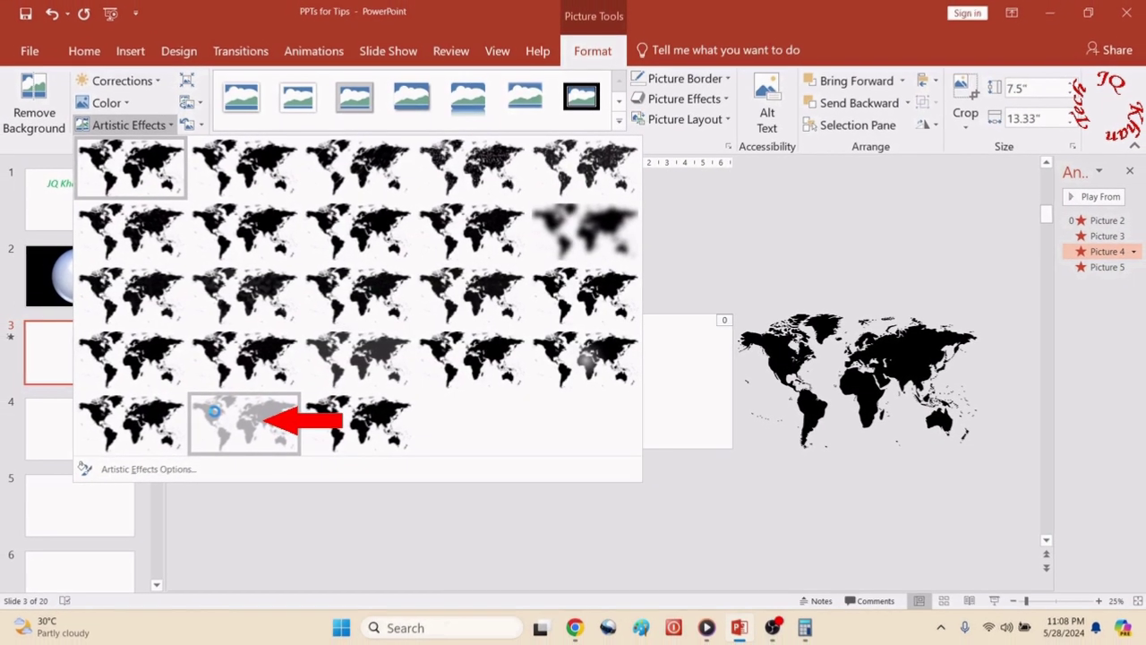
{"action": "left_click", "coordinate": [224, 415]}
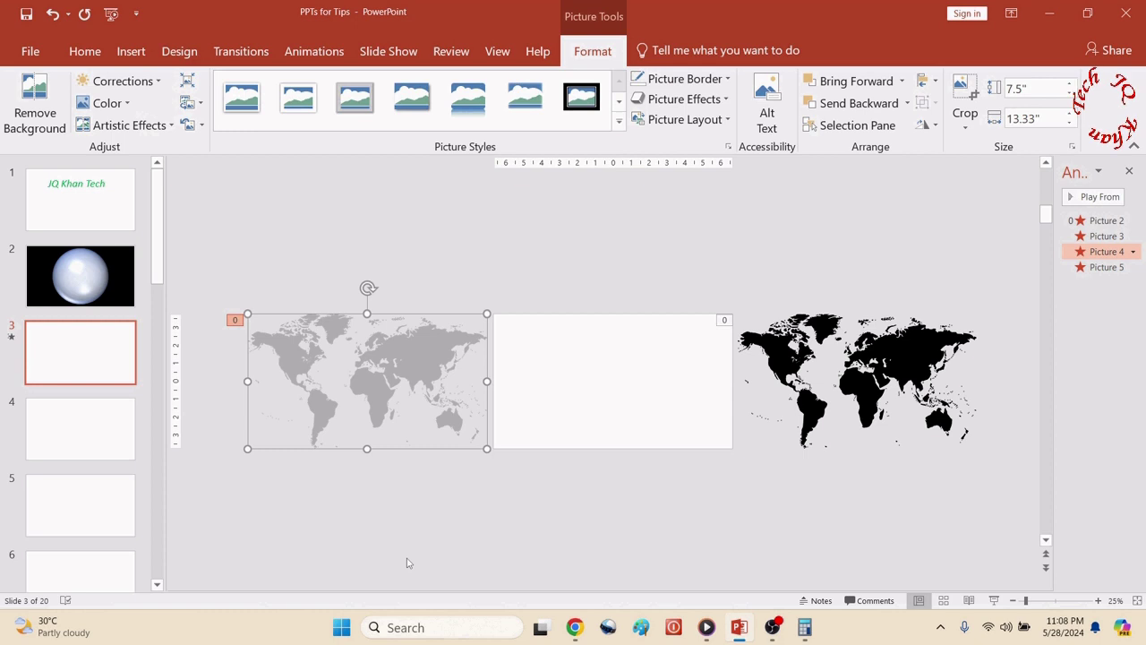
{"action": "left_click", "coordinate": [890, 514]}
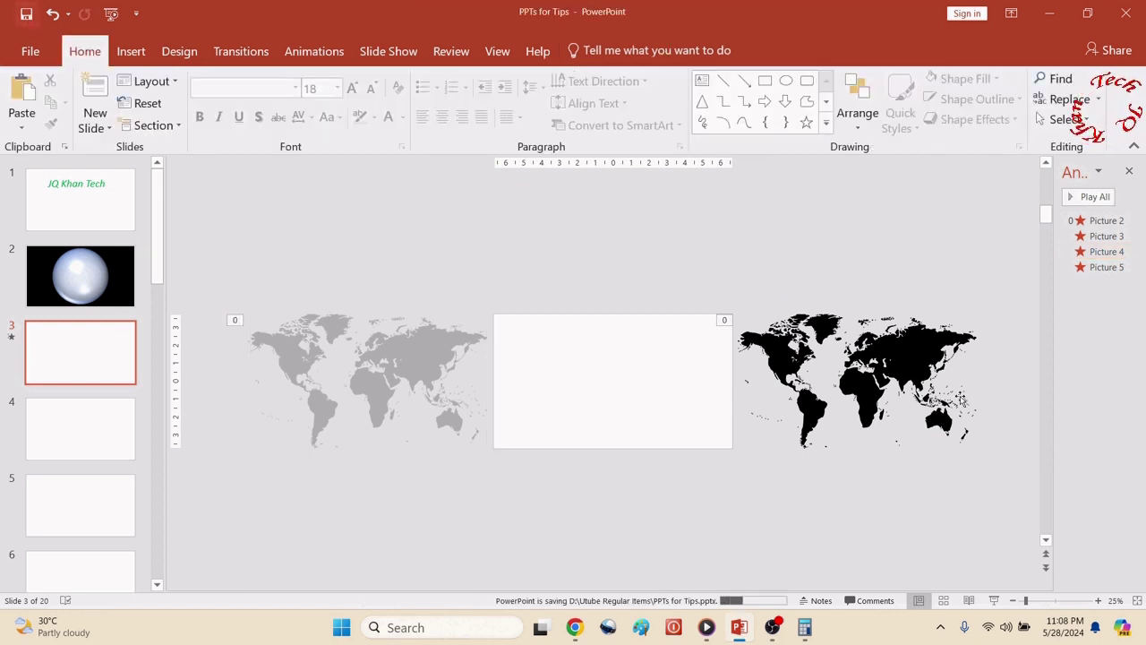
Widen the Animation Pane, check the delays of Pictures 2 through 5, then narrow it again
{"action": "left_click_drag", "start_coordinate": [1053, 412], "coordinate": [443, 393]}
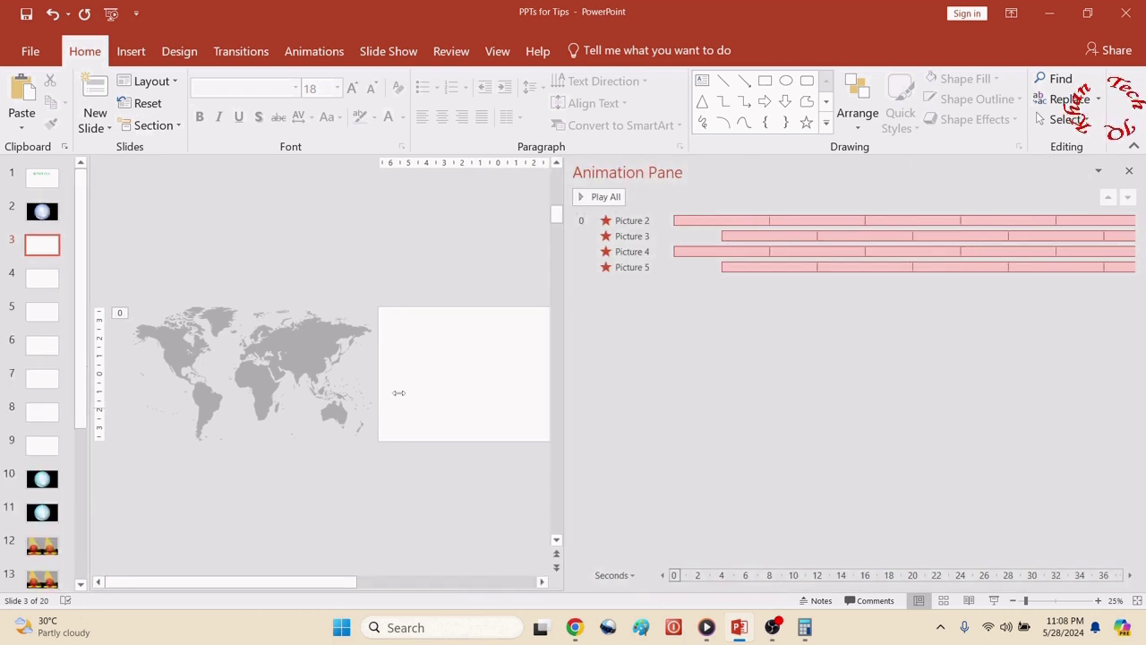
{"action": "left_click", "coordinate": [974, 223]}
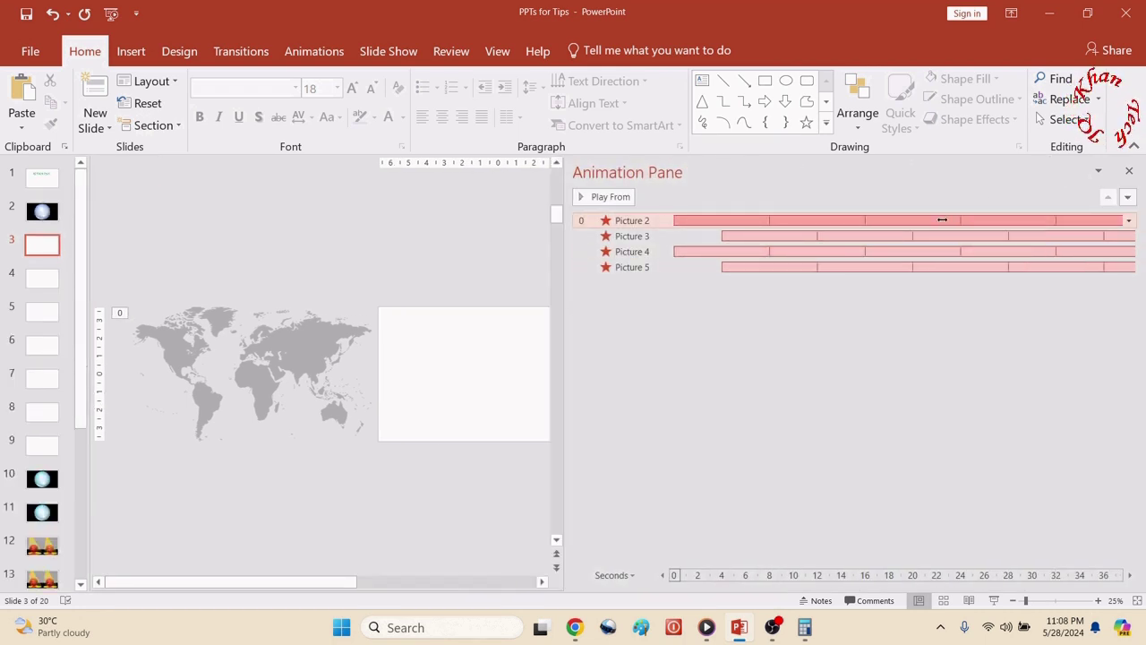
{"action": "left_click", "coordinate": [309, 54]}
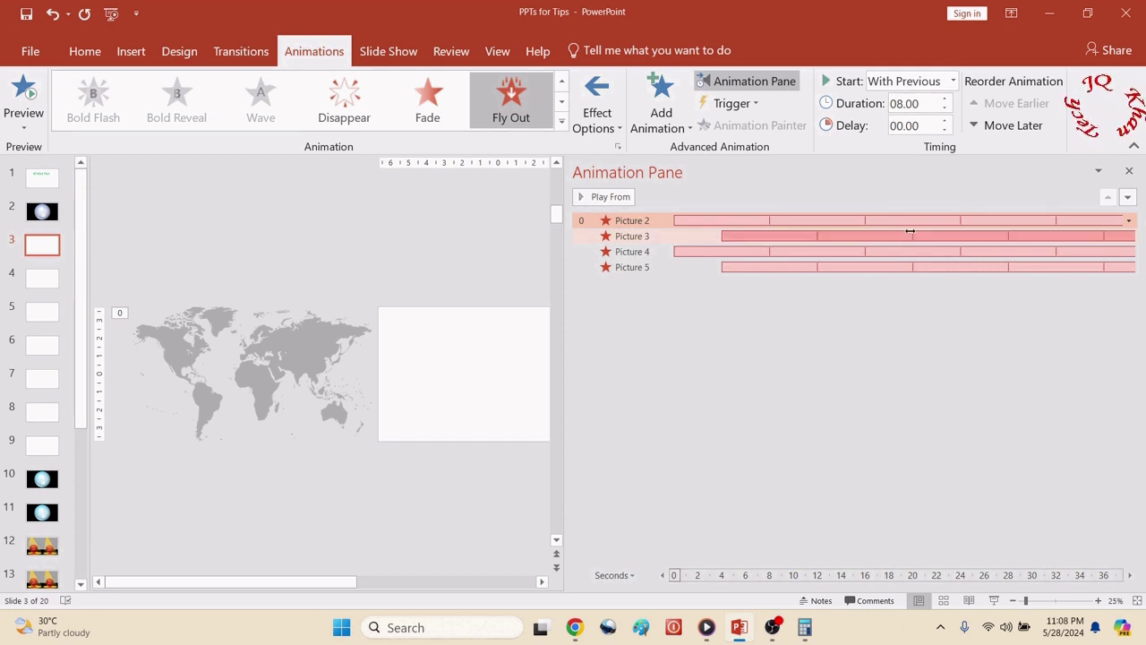
{"action": "left_click", "coordinate": [910, 233]}
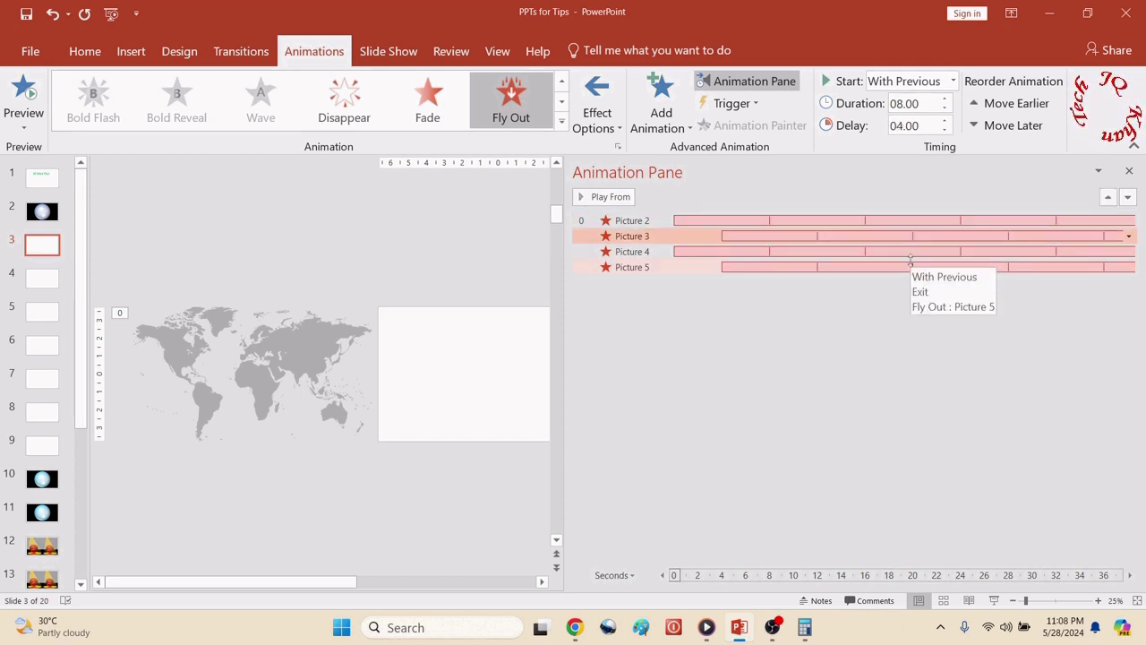
{"action": "left_click", "coordinate": [910, 251]}
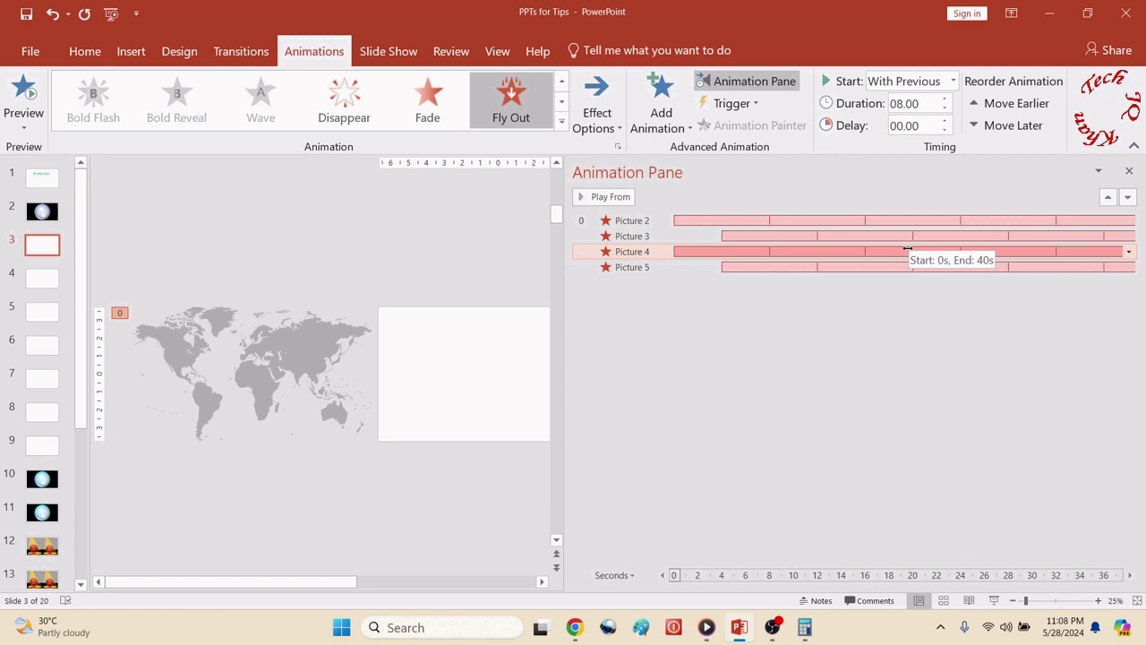
{"action": "left_click", "coordinate": [899, 266]}
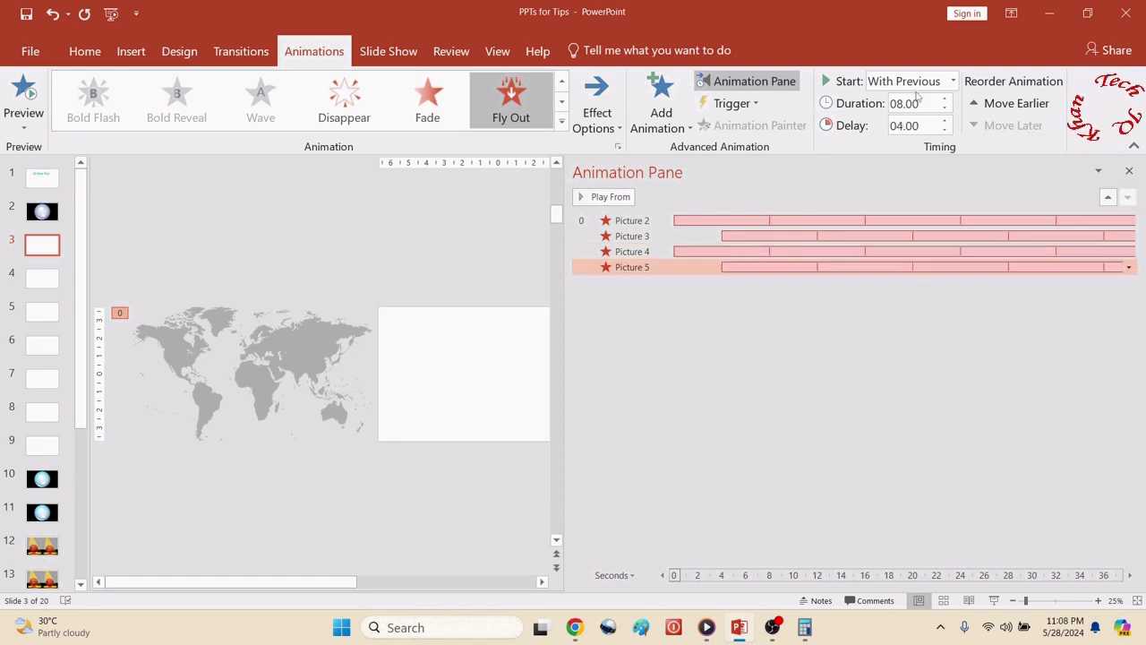
{"action": "left_click", "coordinate": [810, 394]}
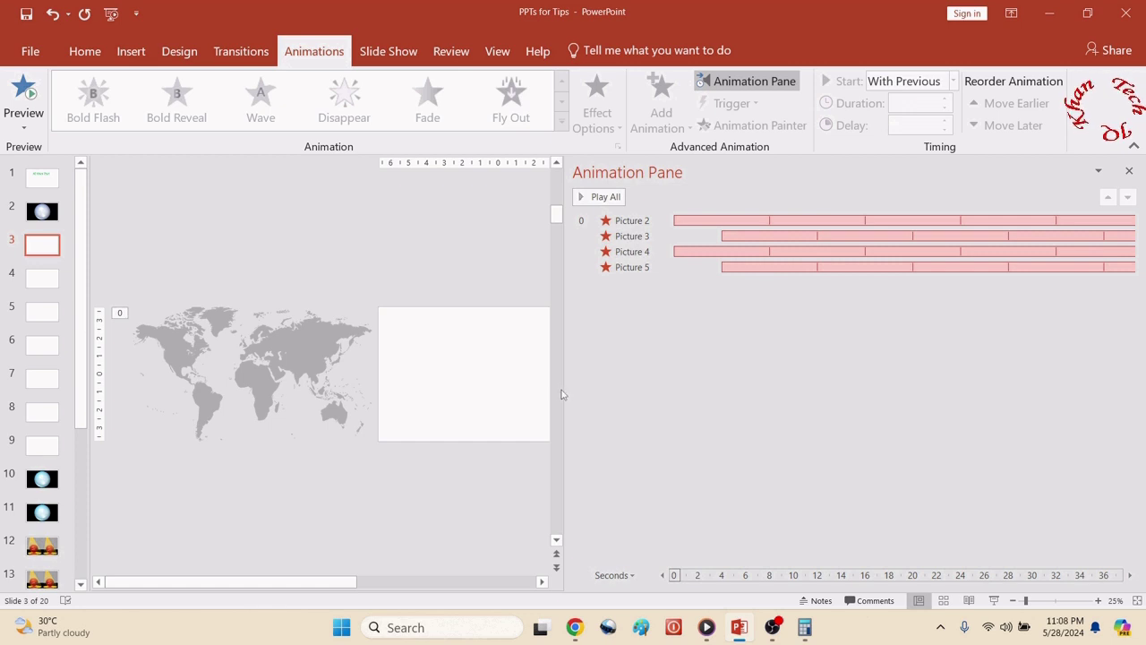
{"action": "left_click_drag", "start_coordinate": [564, 389], "coordinate": [1010, 430]}
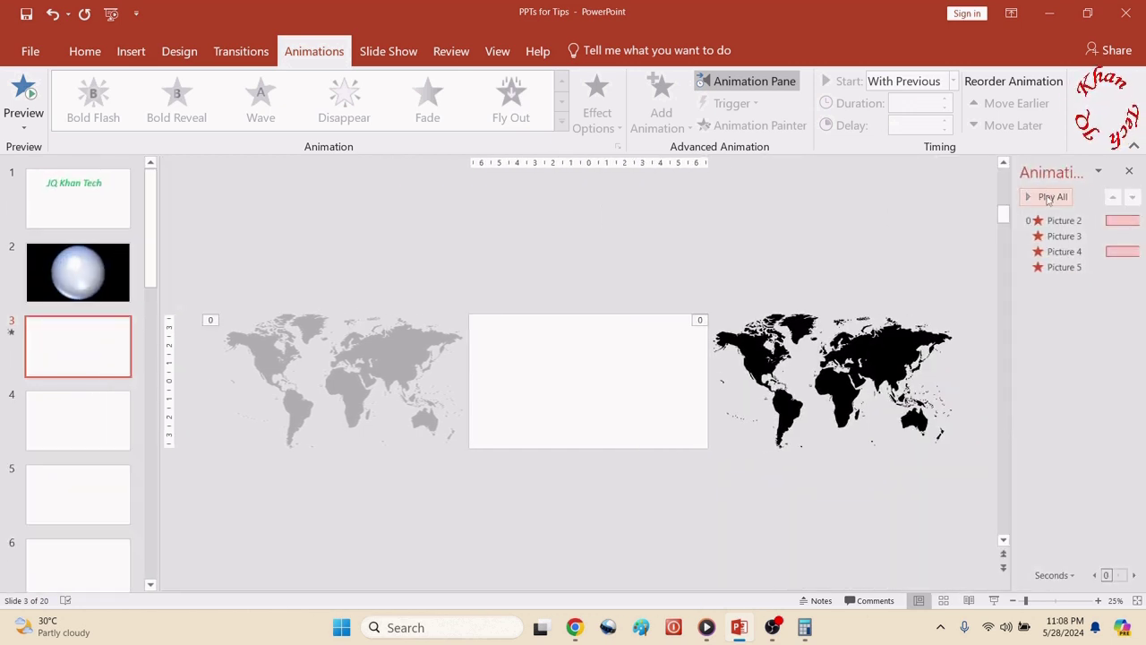
Preview slide 3's animations, then send the grey left map behind the other objects
{"action": "left_click", "coordinate": [1049, 198]}
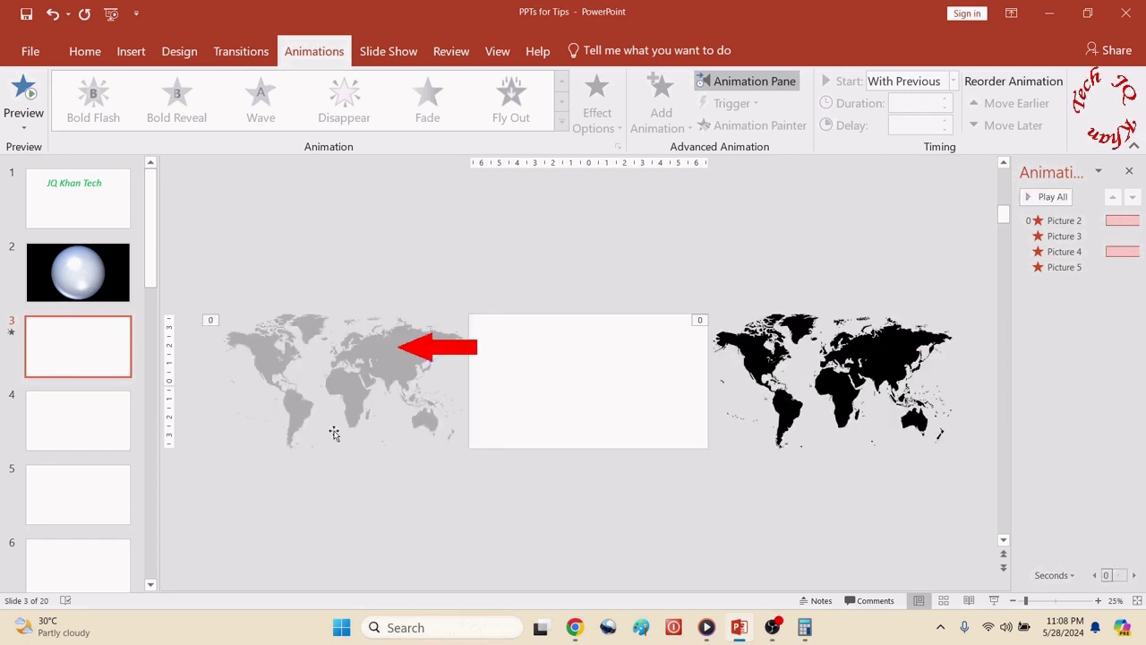
{"action": "left_click_drag", "start_coordinate": [495, 538], "coordinate": [179, 194]}
{"action": "right_click", "coordinate": [326, 344]}
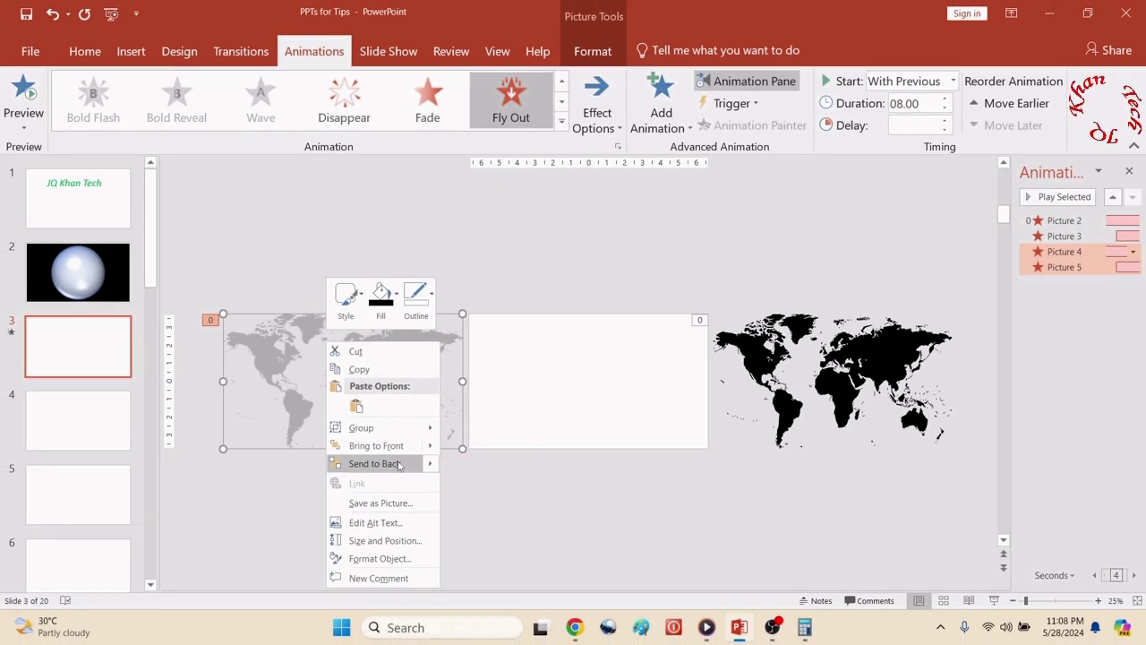
{"action": "left_click", "coordinate": [398, 464]}
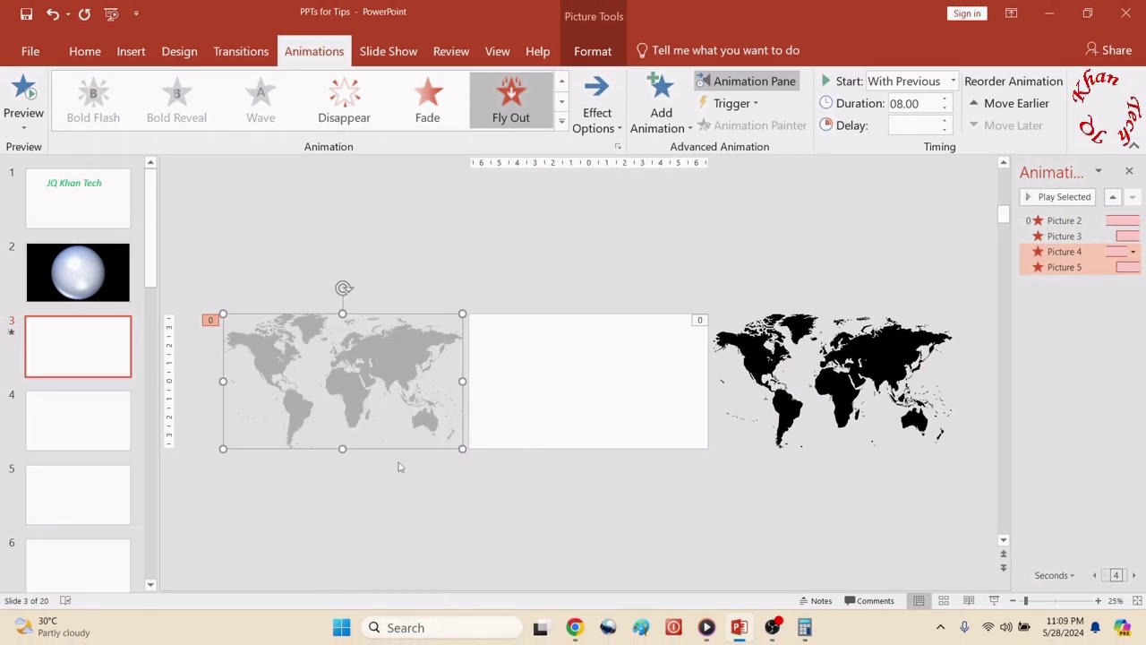
{"action": "left_click", "coordinate": [506, 518]}
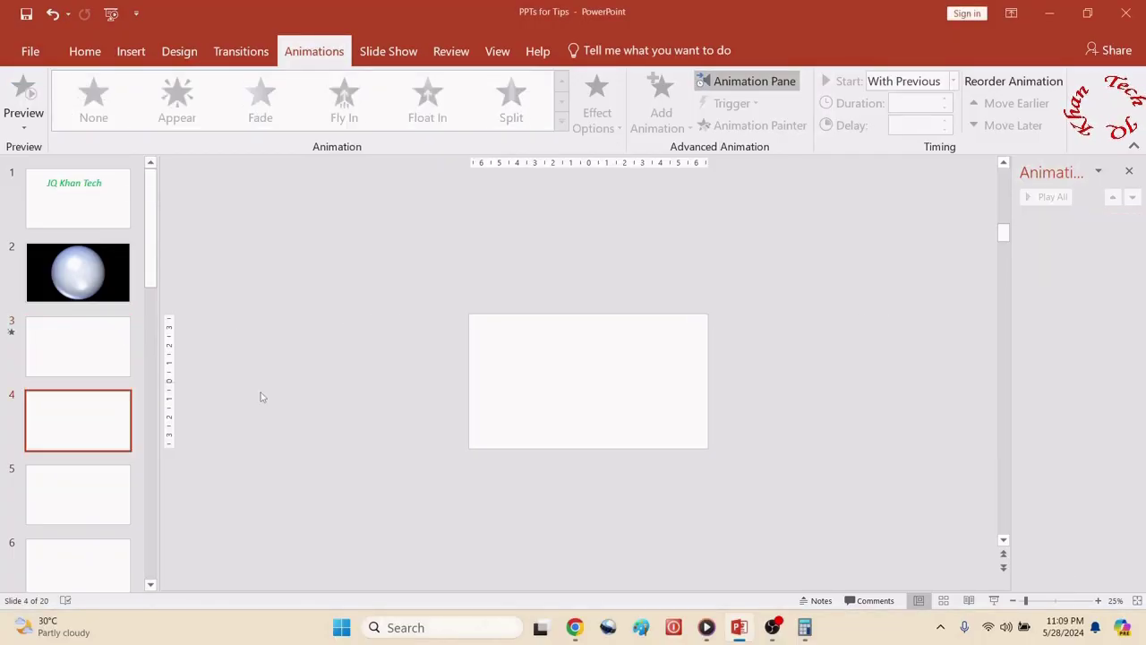
Fill the slide 2 globe with light blue and give it no outline
{"action": "left_click", "coordinate": [102, 276]}
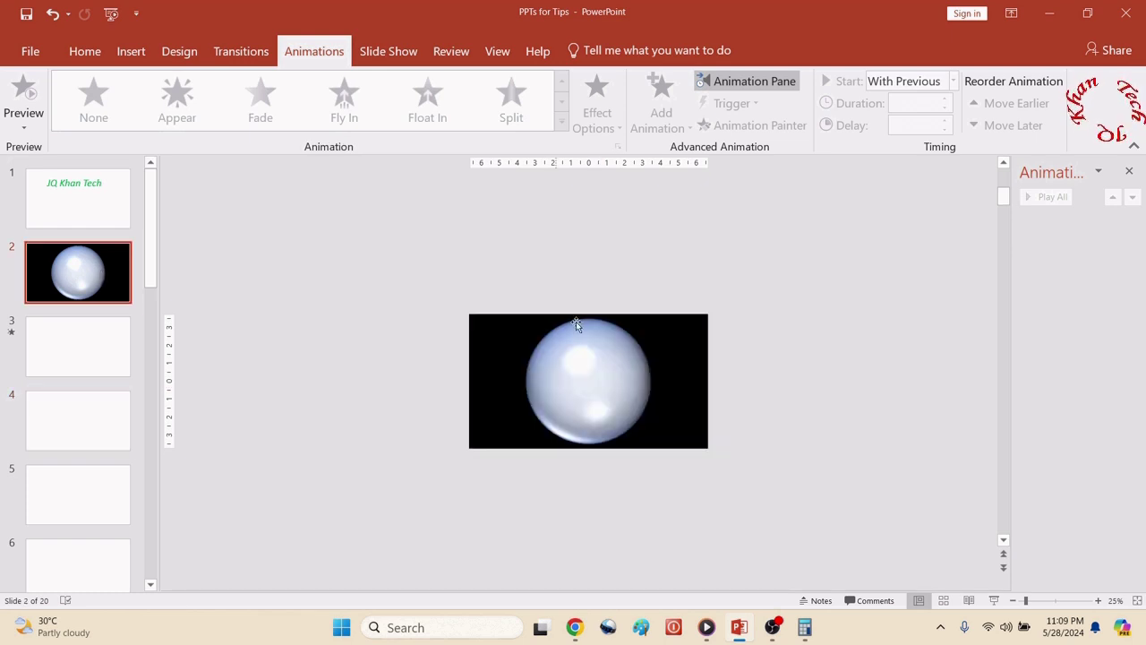
{"action": "left_click", "coordinate": [605, 362]}
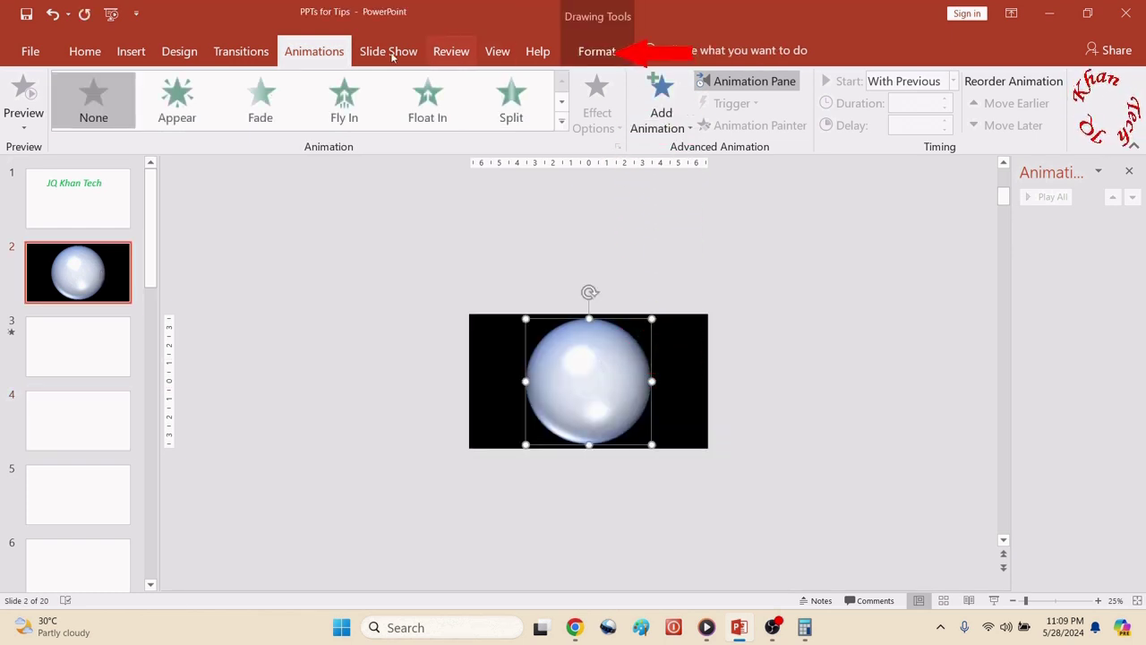
{"action": "left_click", "coordinate": [596, 51]}
{"action": "left_click", "coordinate": [523, 80]}
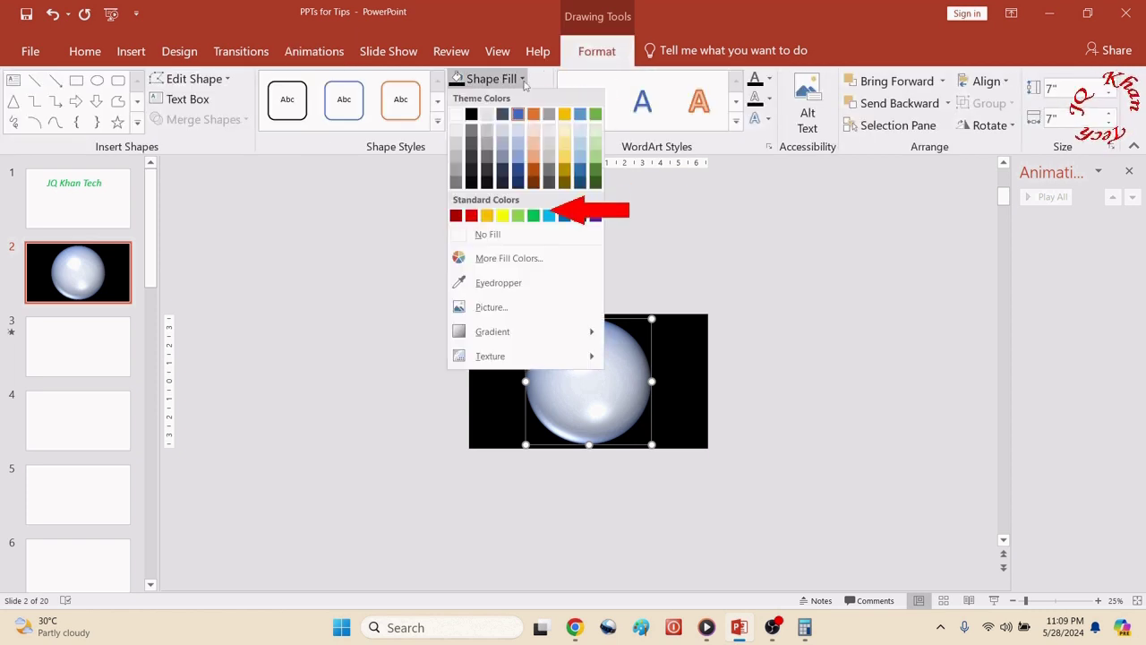
{"action": "left_click", "coordinate": [550, 216]}
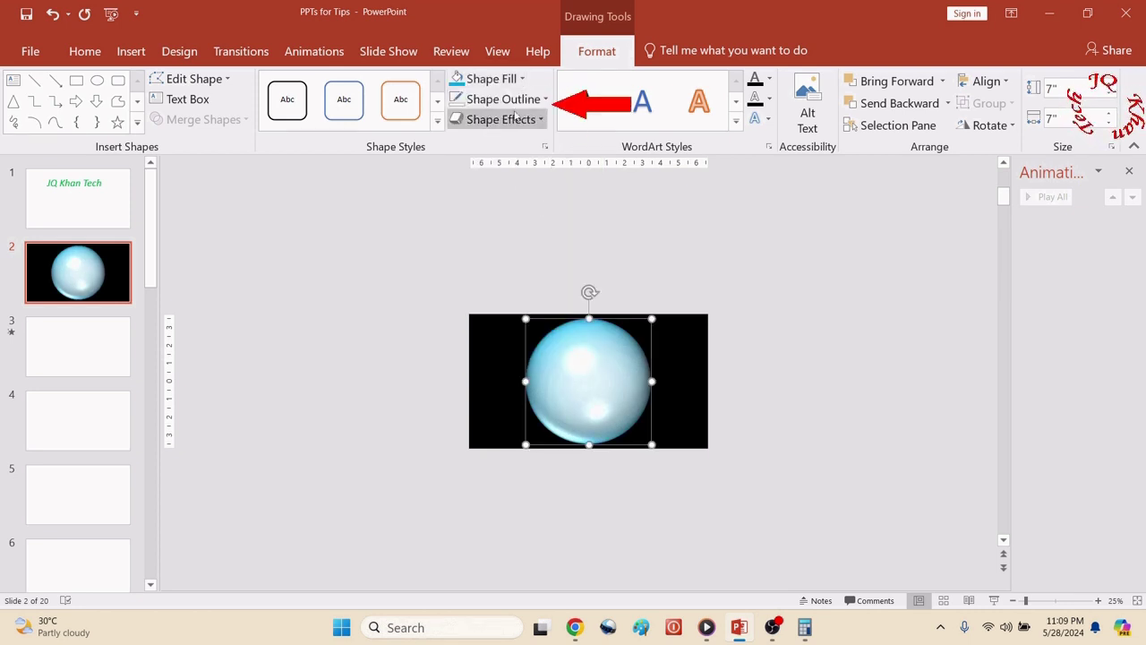
{"action": "left_click", "coordinate": [532, 100]}
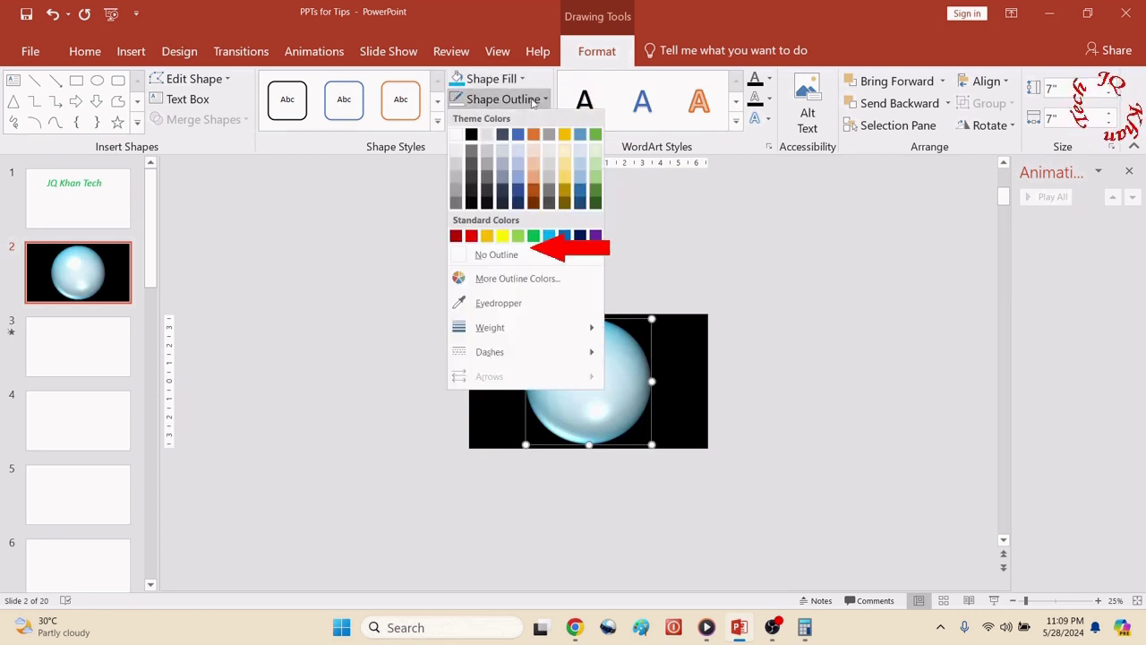
{"action": "left_click", "coordinate": [491, 256]}
{"action": "left_click", "coordinate": [632, 550]}
{"action": "scroll", "coordinate": [631, 549], "scroll_direction": "up", "scroll_amount": 4}
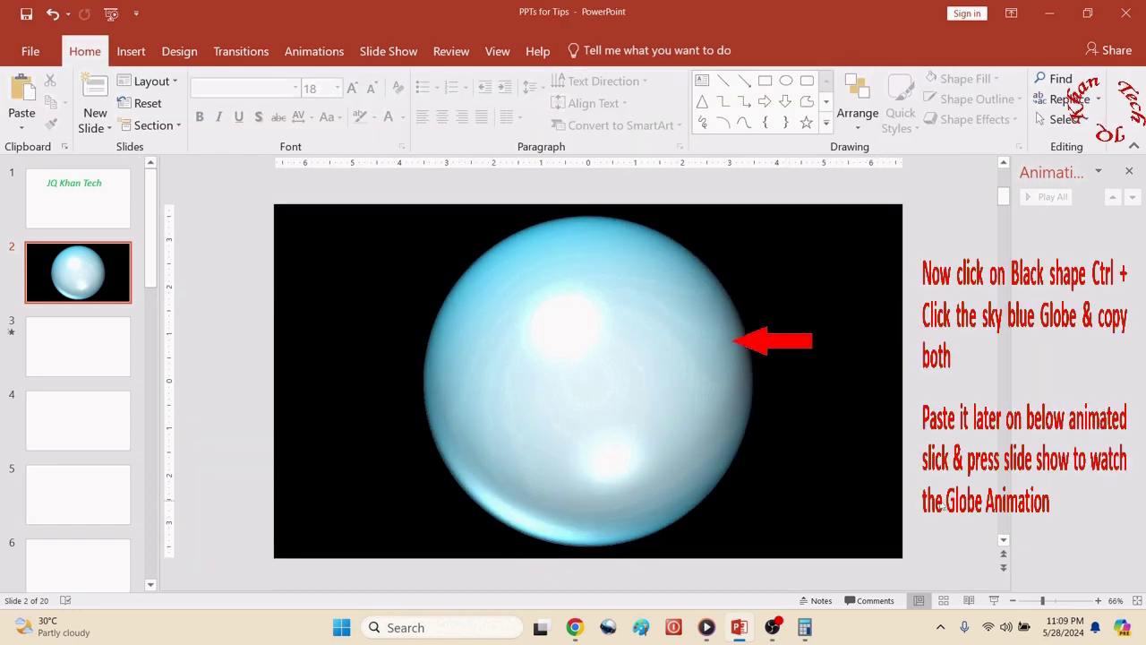
Paste the black backdrop and sky-blue globe onto slide 3, centred between the world maps
{"action": "left_click", "coordinate": [862, 476]}
{"action": "left_click", "coordinate": [634, 409], "text": "ctrl"}
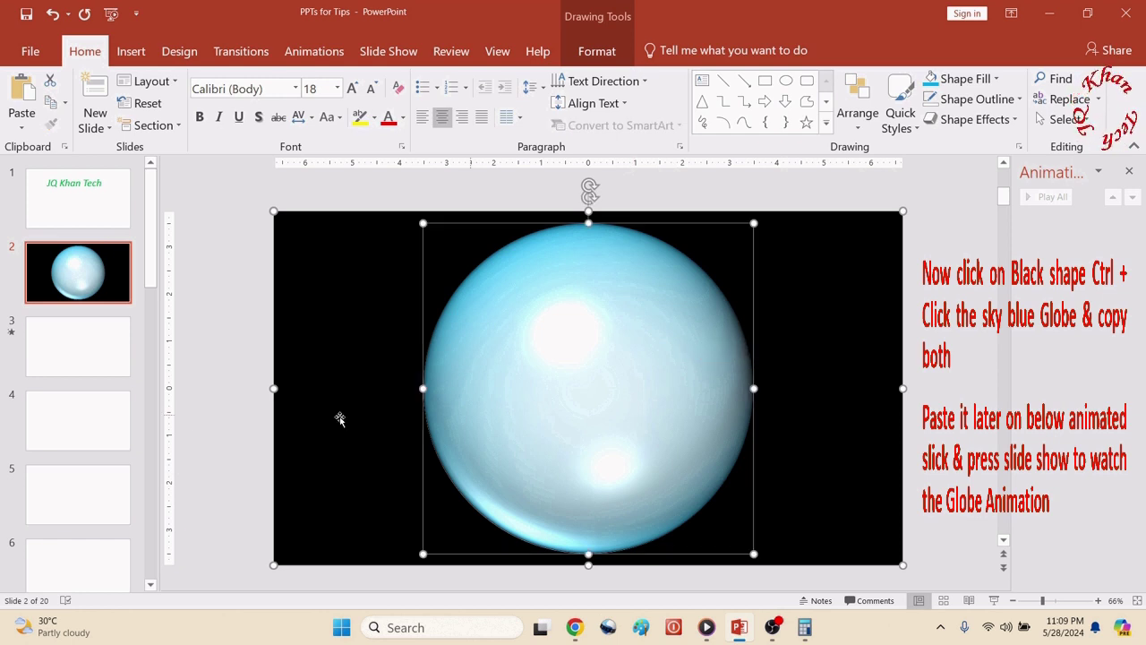
{"action": "left_click", "coordinate": [97, 358]}
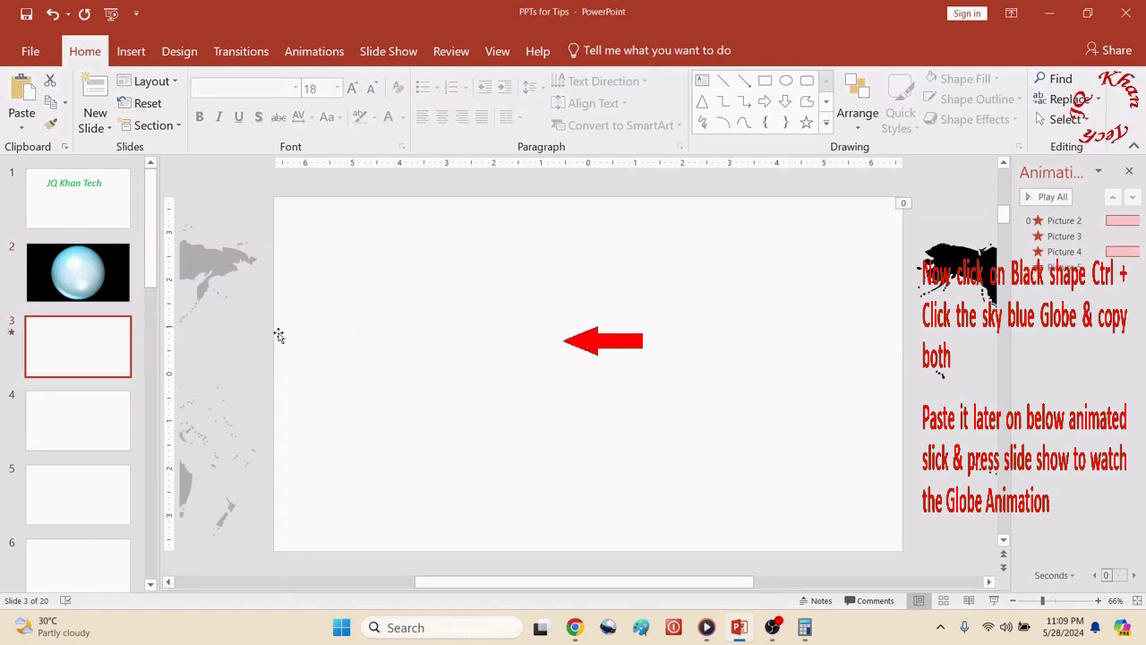
{"action": "scroll", "coordinate": [332, 389], "scroll_direction": "down", "scroll_amount": 3, "text": "ctrl"}
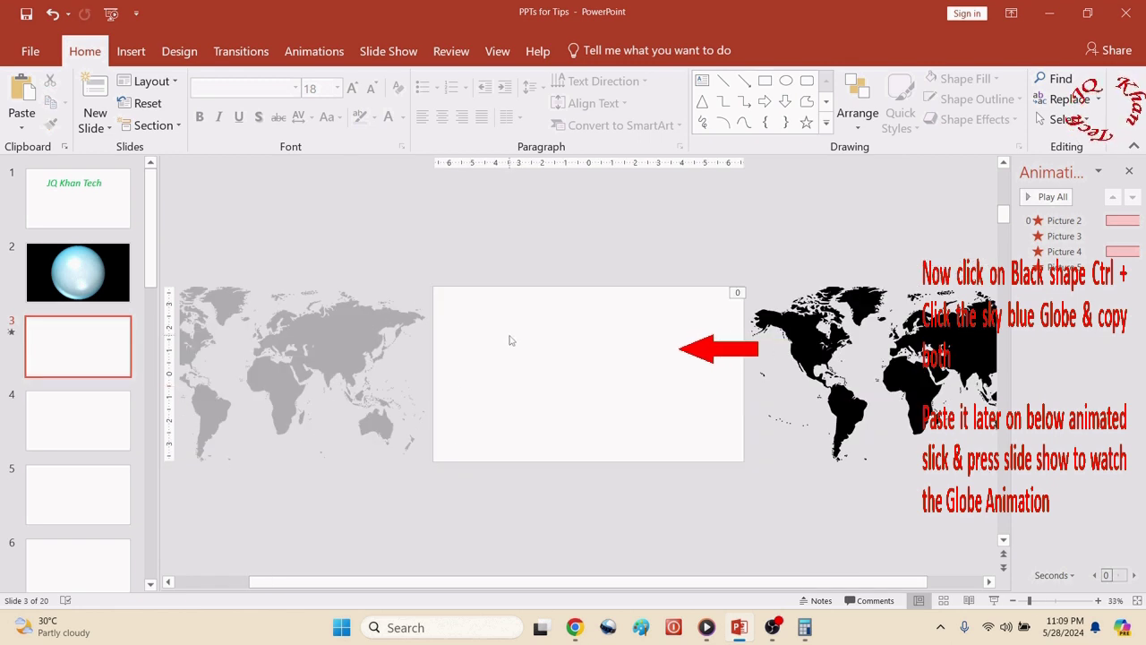
{"action": "key", "text": "ctrl+v"}
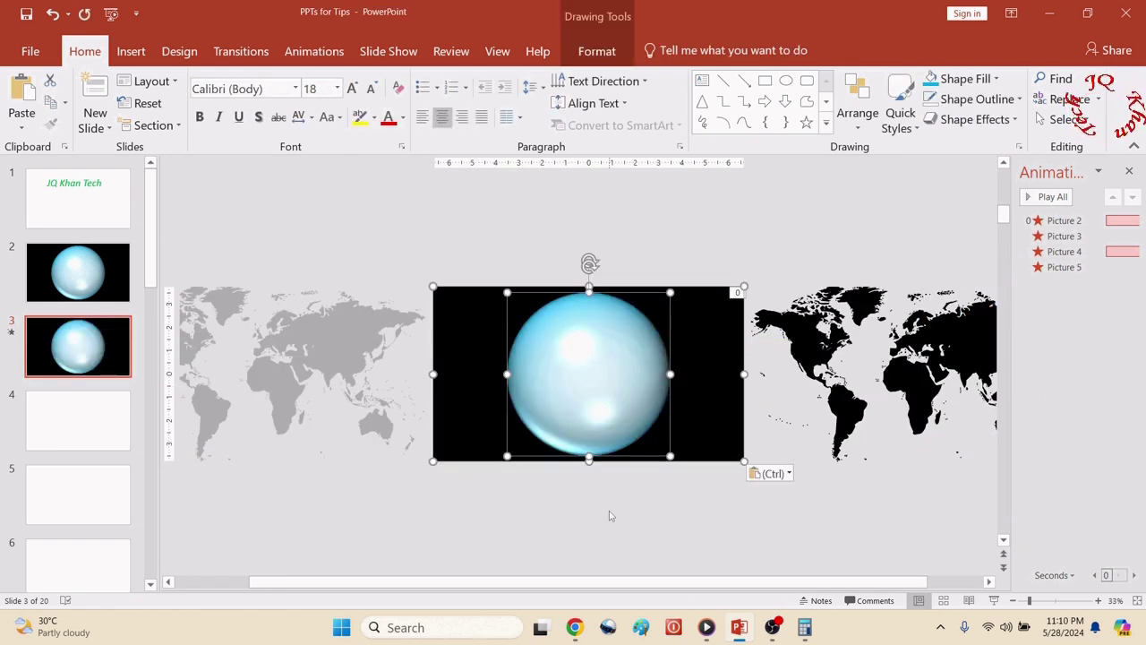
{"action": "left_click", "coordinate": [618, 537]}
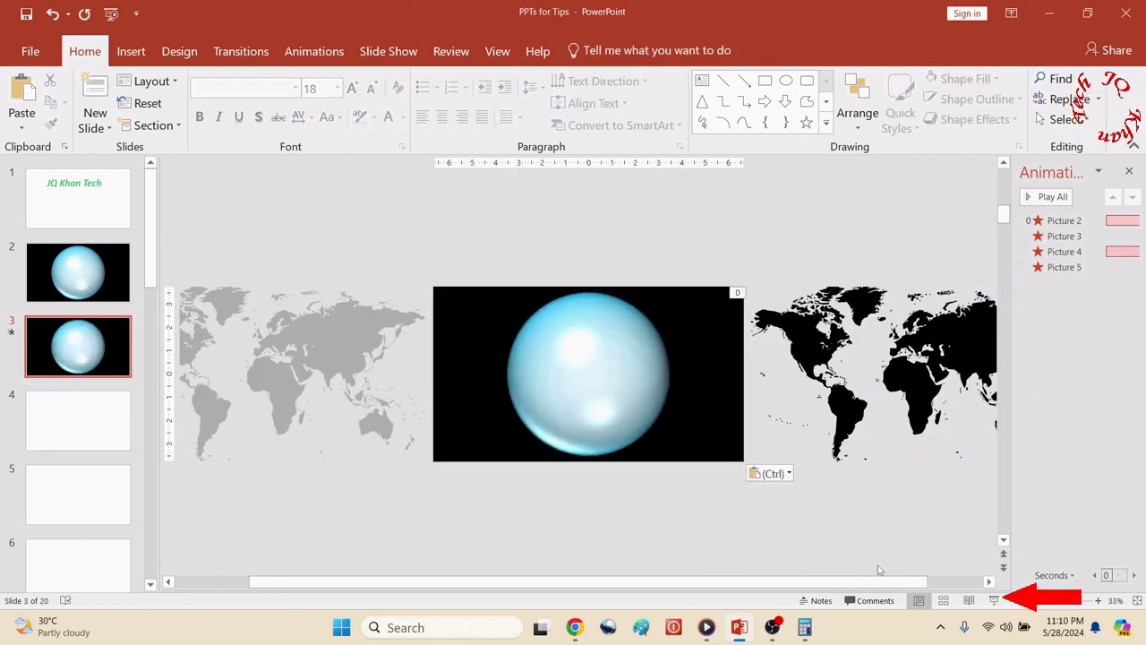